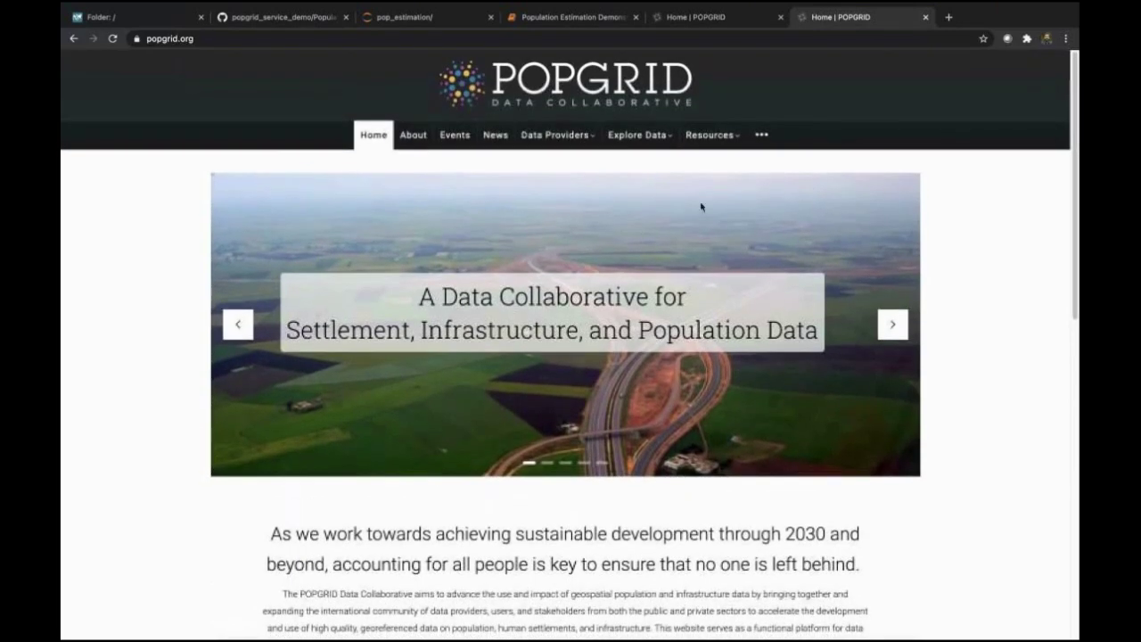
Open the Global Population Grids: Summary Characteristics page and review its dataset table from unmodeled to highly modeled grids
{"action": "mouse_move", "coordinate": [636, 138]}
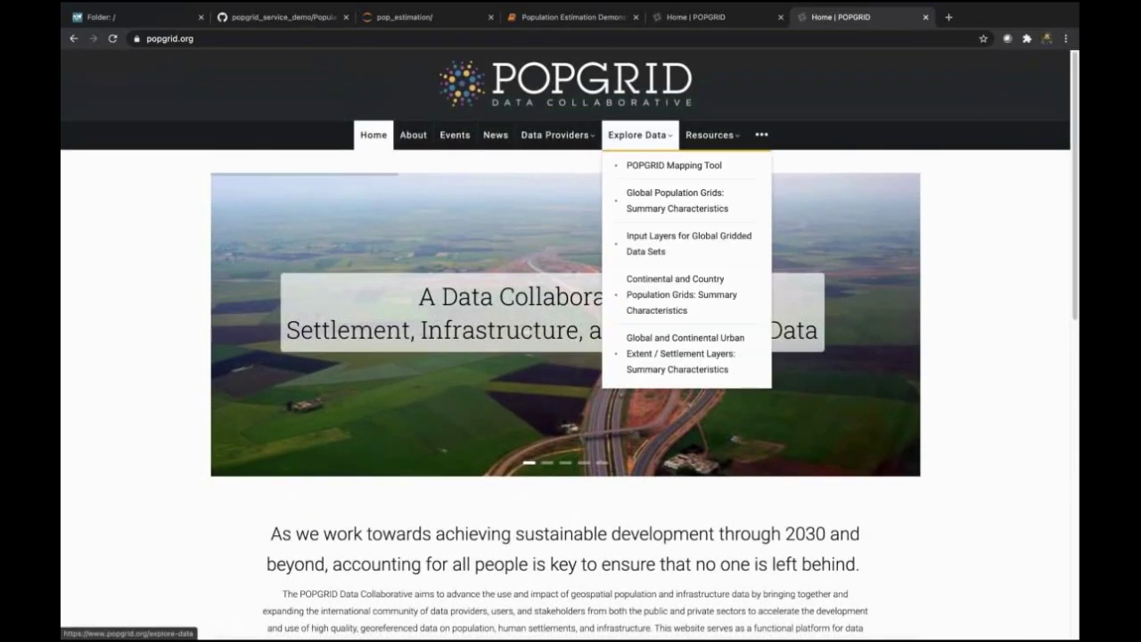
{"action": "left_click", "coordinate": [649, 201]}
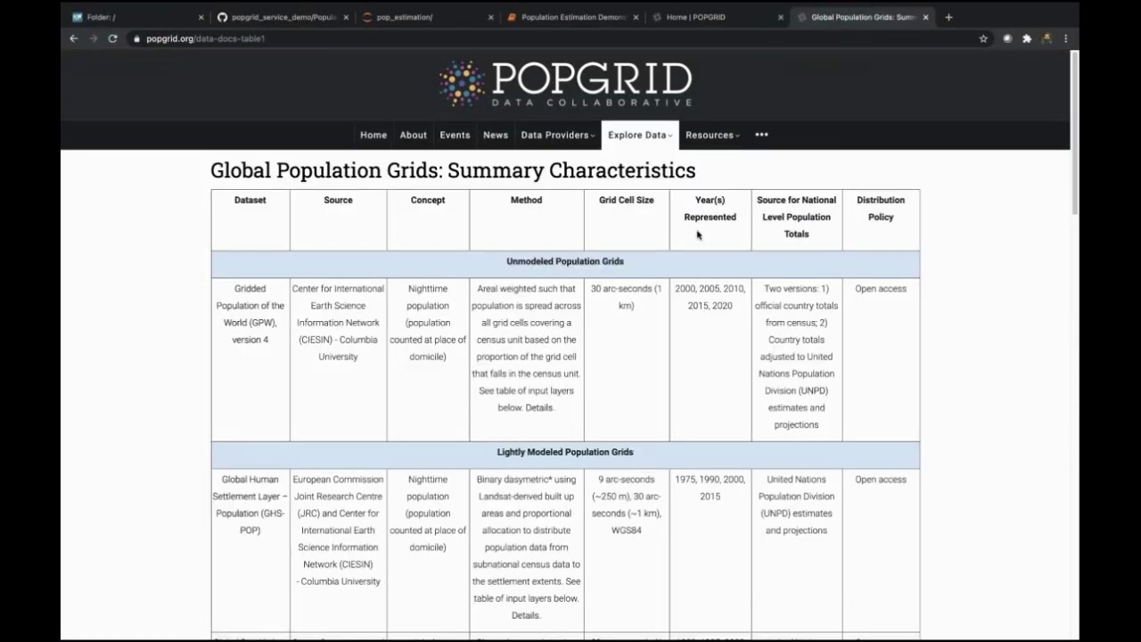
{"action": "scroll", "coordinate": [374, 370], "scroll_direction": "down", "scroll_amount": 5}
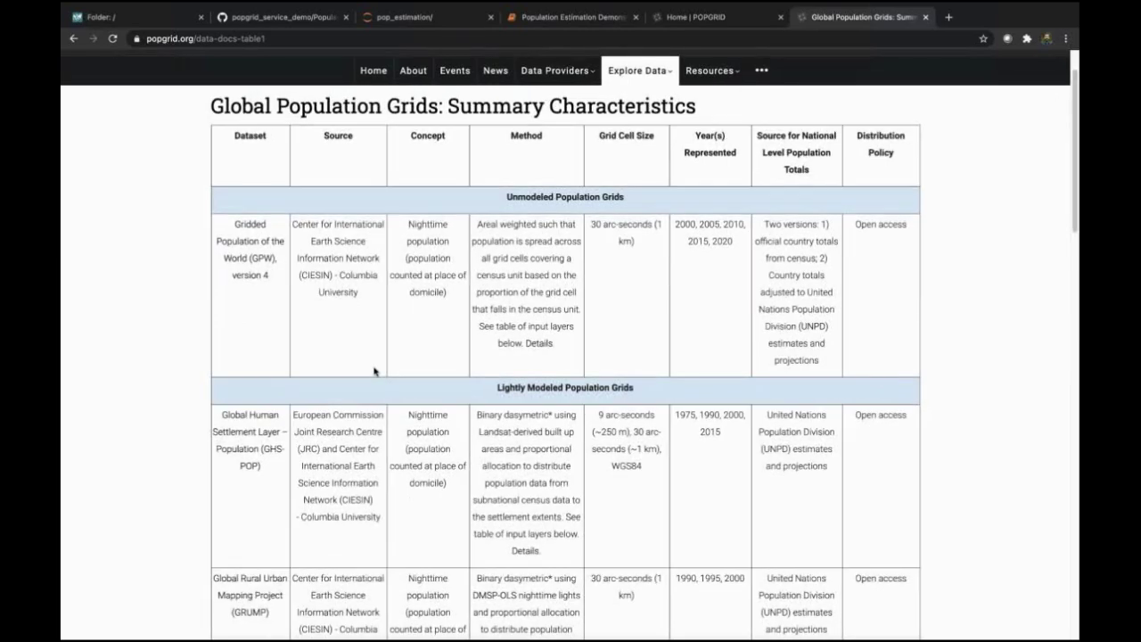
{"action": "scroll", "coordinate": [565, 344], "scroll_direction": "down", "scroll_amount": 5}
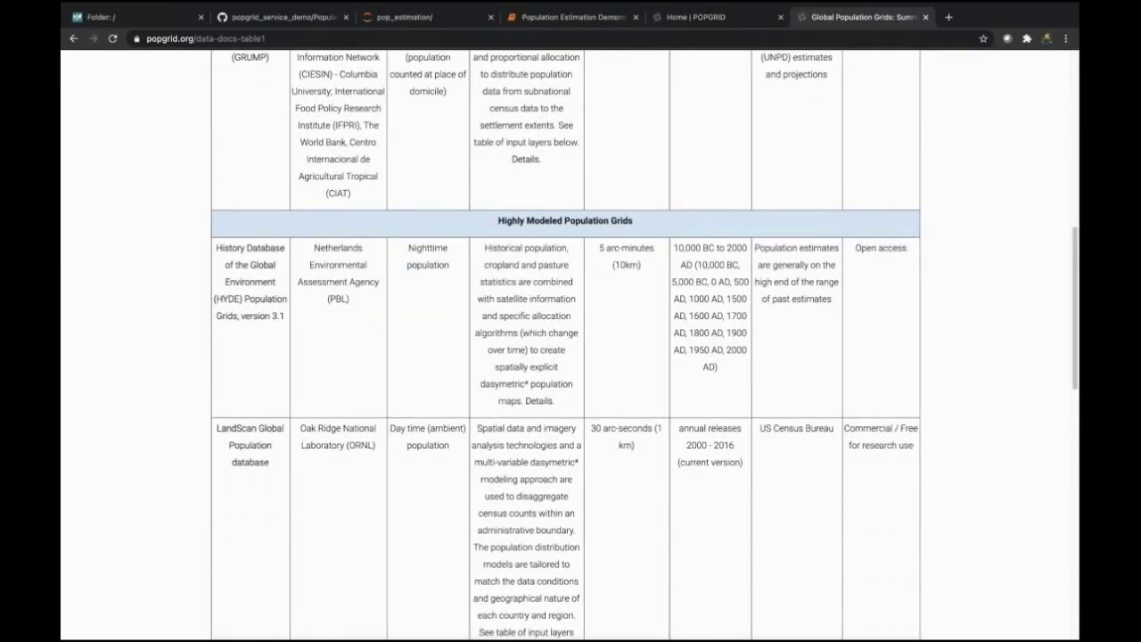
{"action": "scroll", "coordinate": [565, 344], "scroll_direction": "down", "scroll_amount": 5}
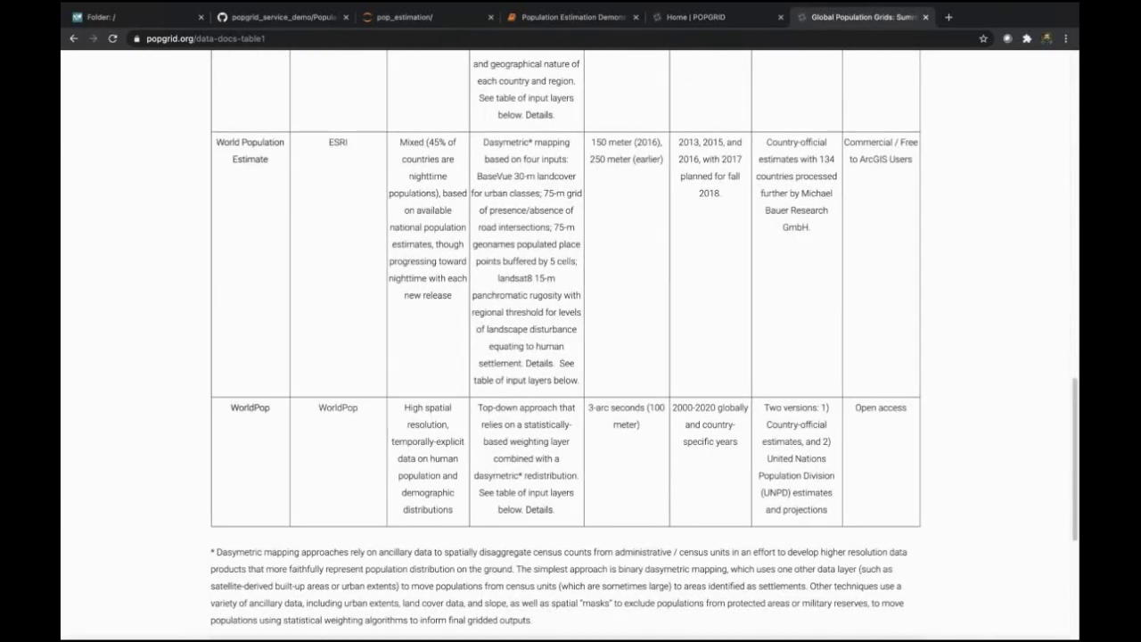
{"action": "scroll", "coordinate": [566, 344], "scroll_direction": "up", "scroll_amount": 15}
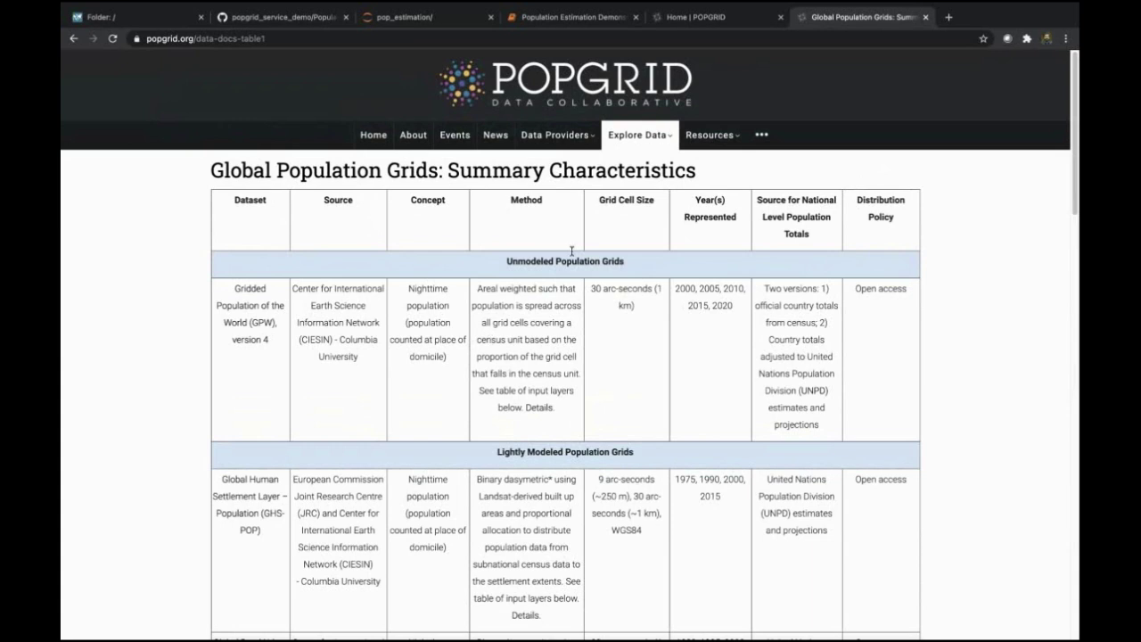
Open the Continental and Country Population Grids: Summary Characteristics page and look through its continental and country datasets
{"action": "mouse_move", "coordinate": [651, 141]}
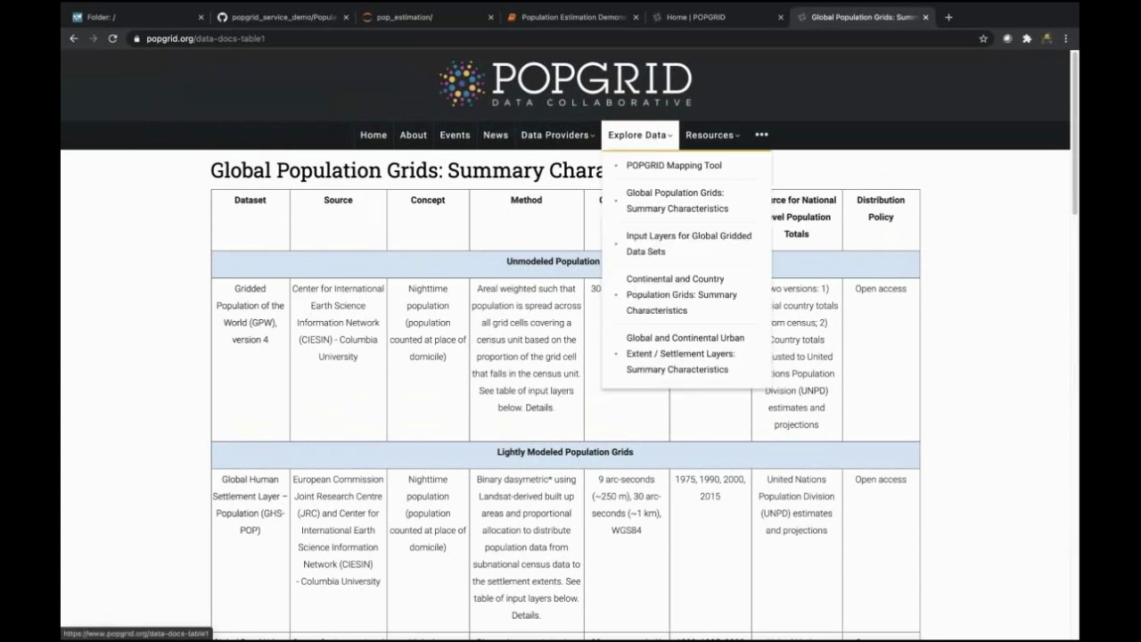
{"action": "left_click", "coordinate": [655, 284]}
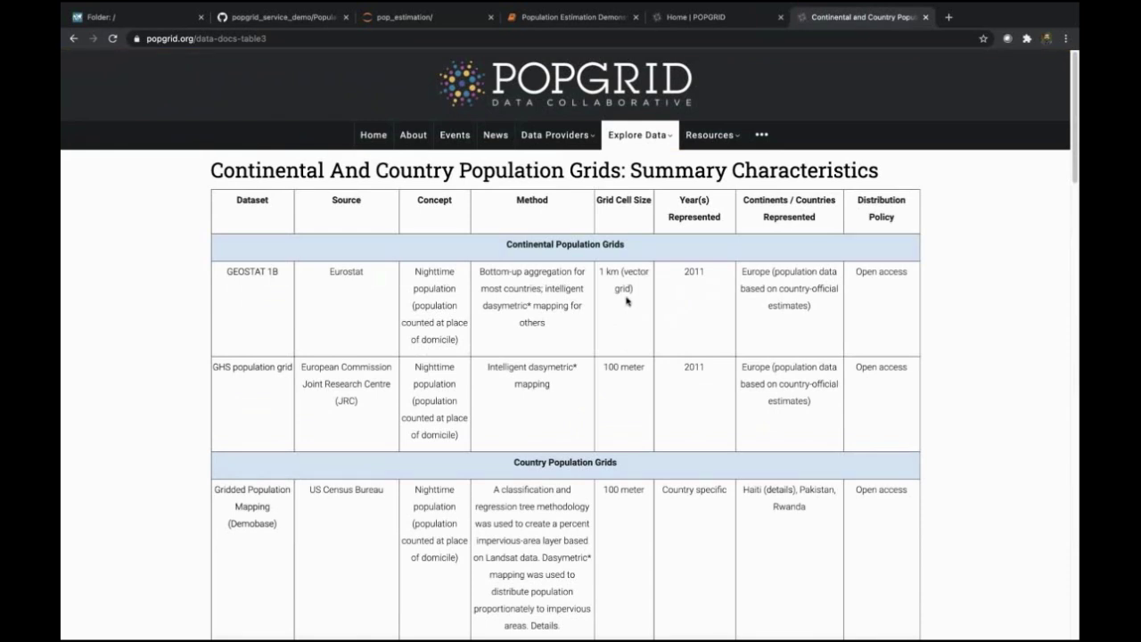
{"action": "scroll", "coordinate": [627, 302], "scroll_direction": "down", "scroll_amount": 3}
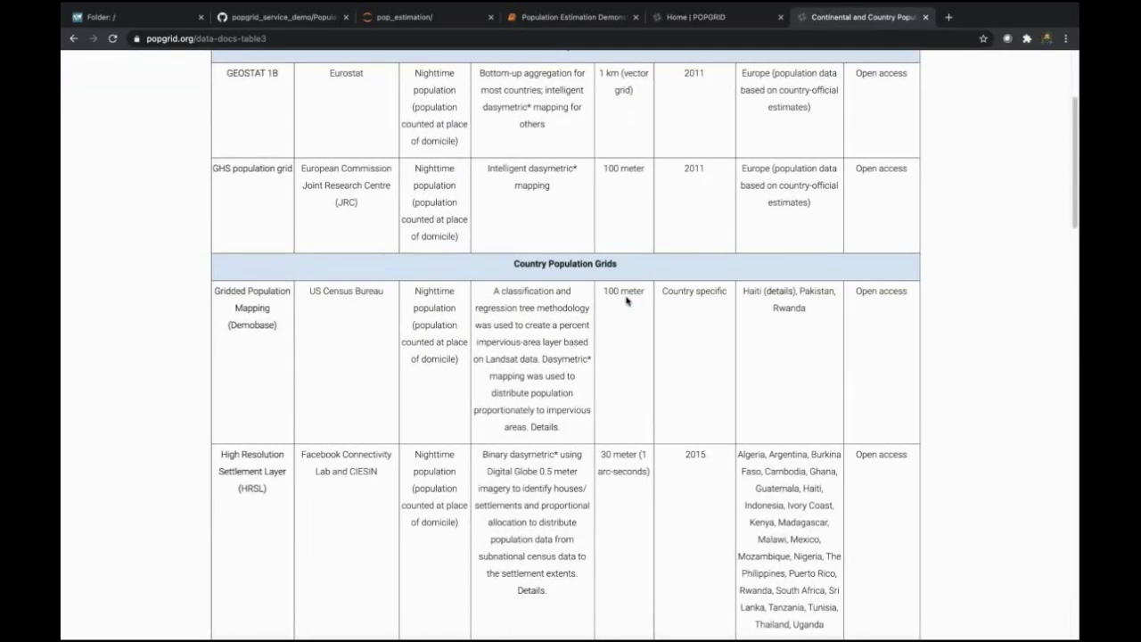
{"action": "scroll", "coordinate": [627, 301], "scroll_direction": "down", "scroll_amount": 3}
{"action": "scroll", "coordinate": [627, 302], "scroll_direction": "down", "scroll_amount": 5}
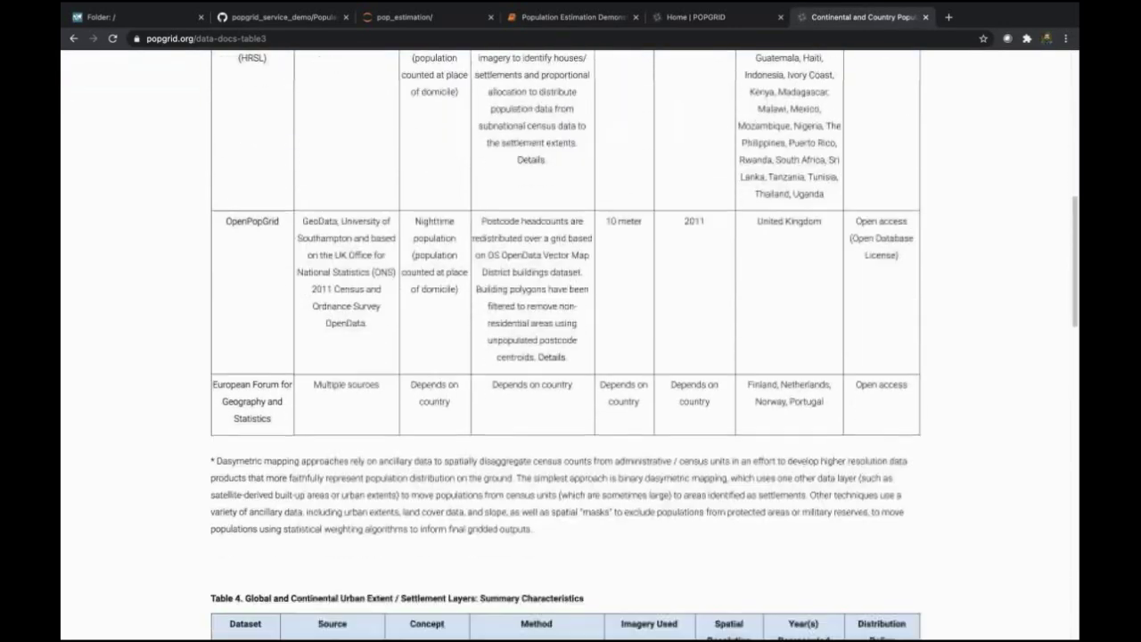
{"action": "scroll", "coordinate": [627, 302], "scroll_direction": "up", "scroll_amount": 6}
{"action": "scroll", "coordinate": [646, 160], "scroll_direction": "up", "scroll_amount": 4}
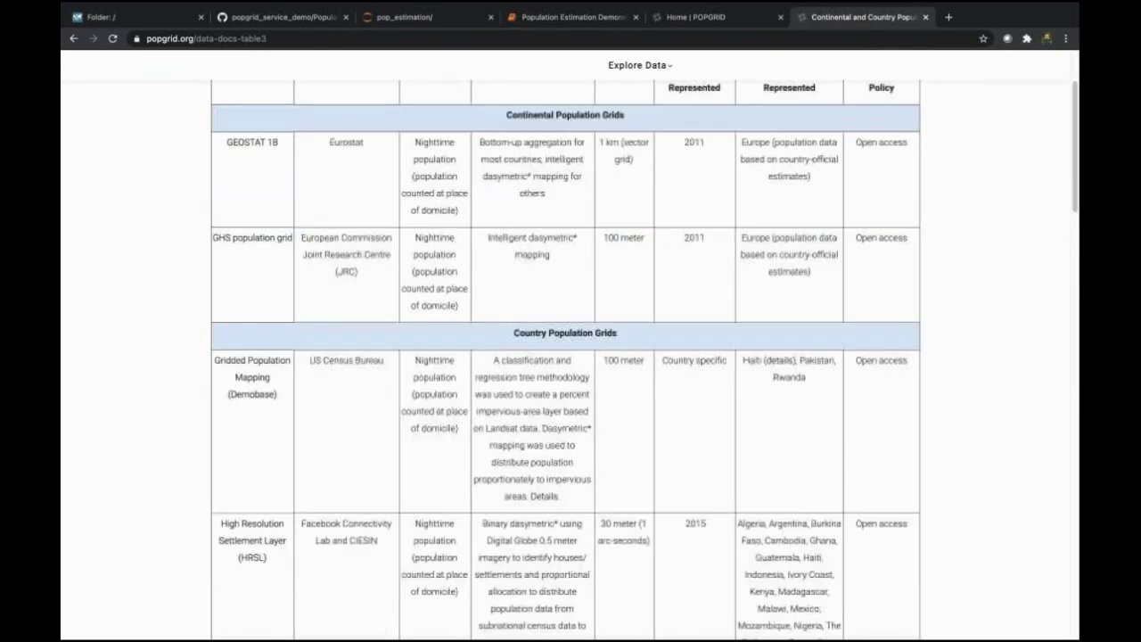
Open the Global and Continental Urban Extent / Settlement Layers: Summary Characteristics page and review its table of datasets
{"action": "mouse_move", "coordinate": [649, 136]}
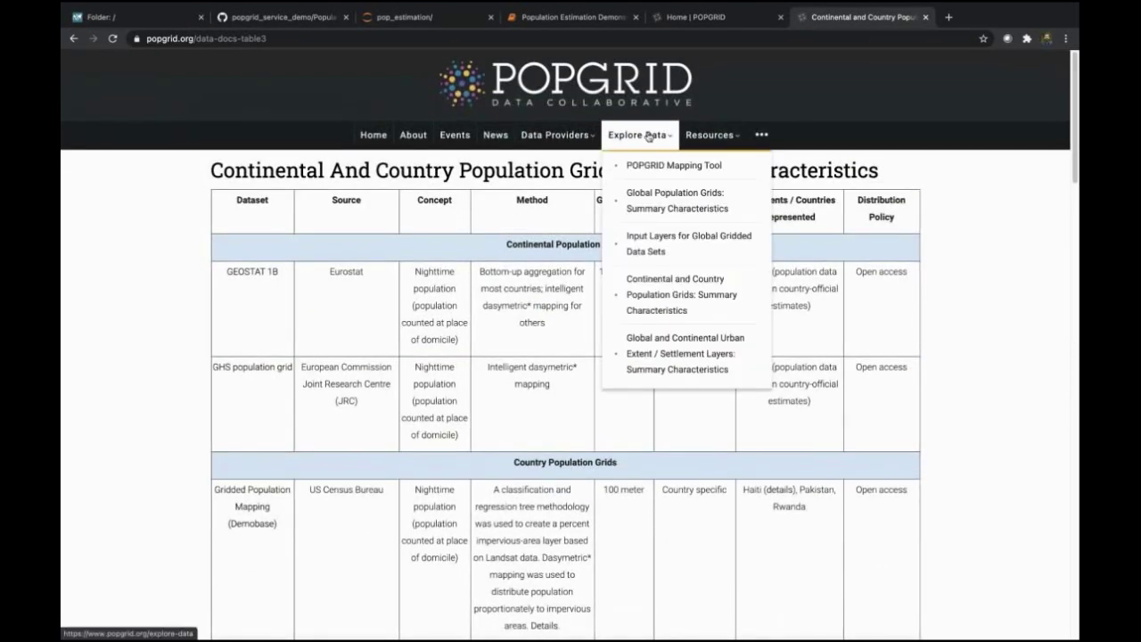
{"action": "left_click", "coordinate": [674, 360]}
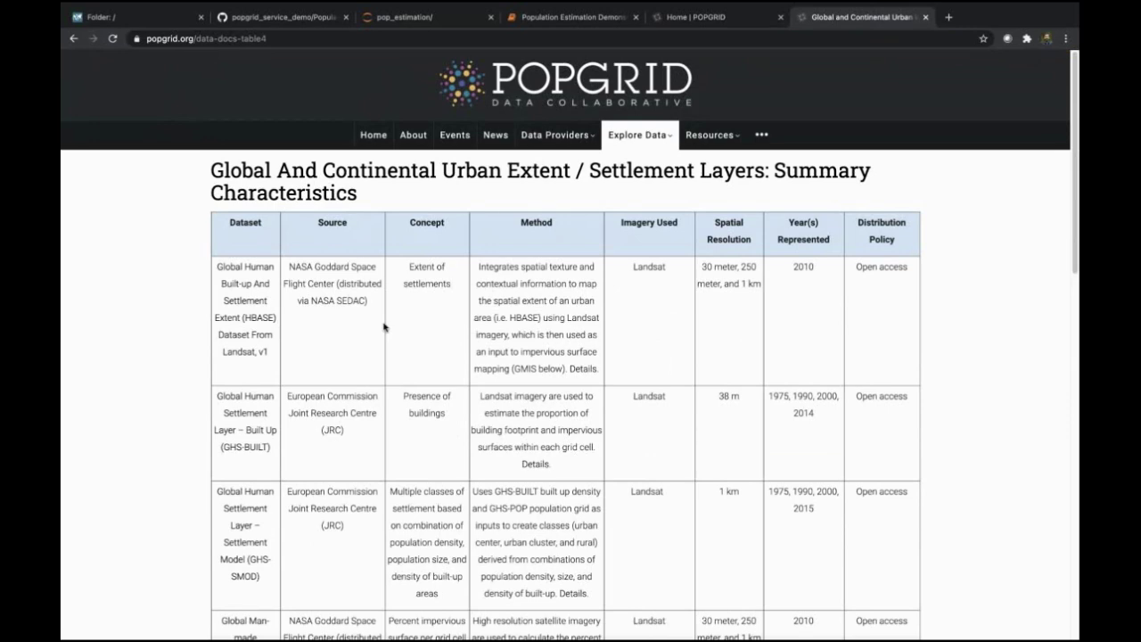
{"action": "scroll", "coordinate": [384, 327], "scroll_direction": "down", "scroll_amount": 5}
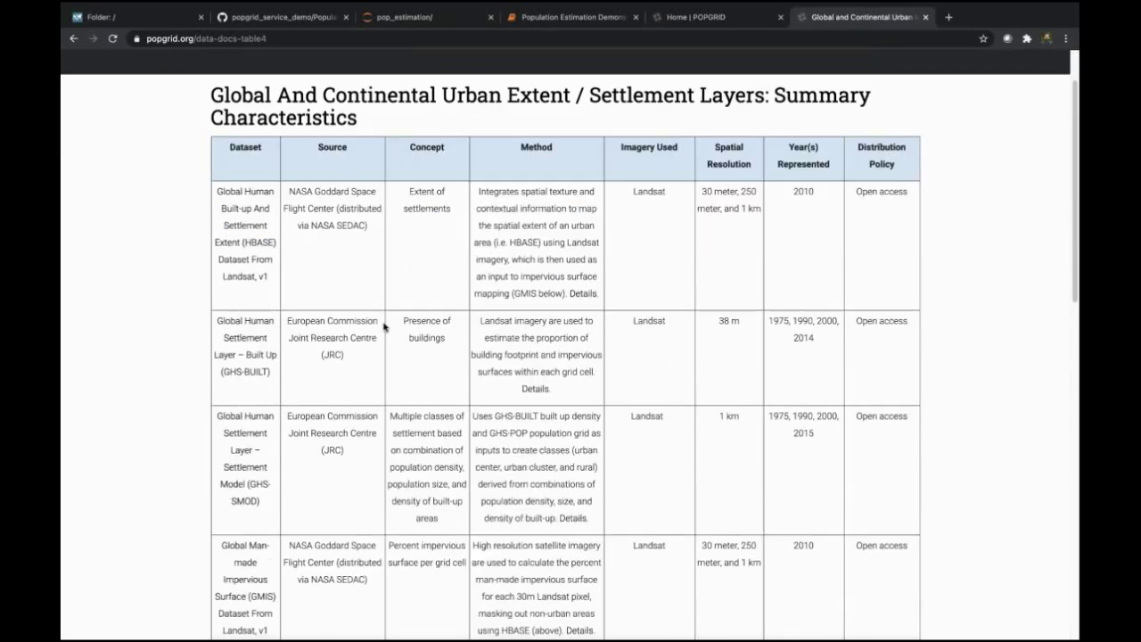
{"action": "scroll", "coordinate": [384, 327], "scroll_direction": "down", "scroll_amount": 6}
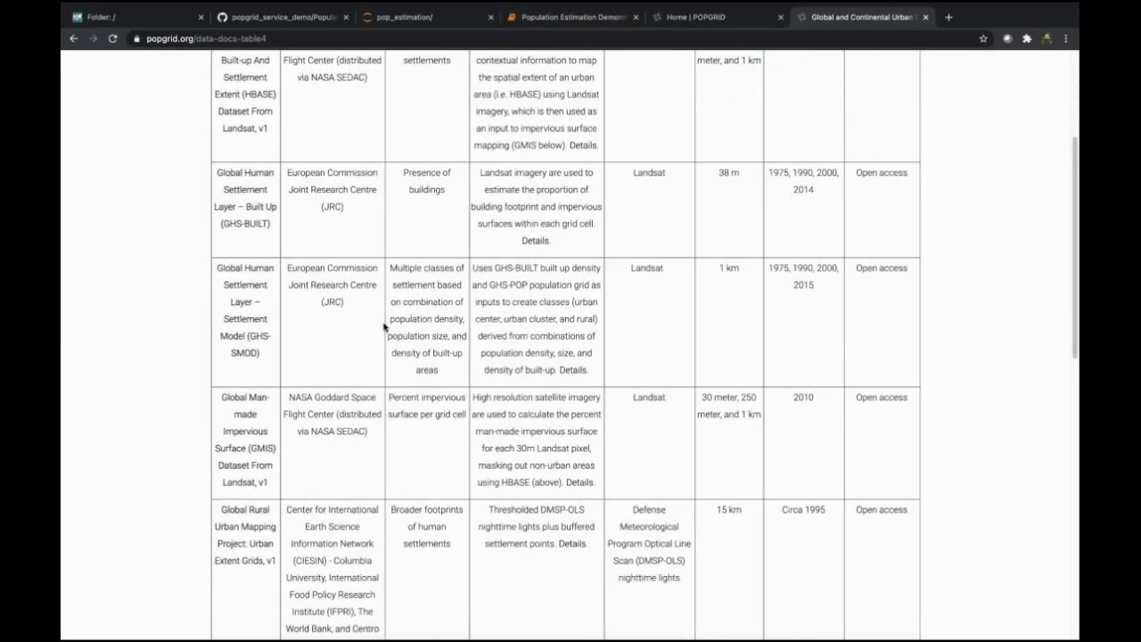
{"action": "scroll", "coordinate": [384, 327], "scroll_direction": "down", "scroll_amount": 3}
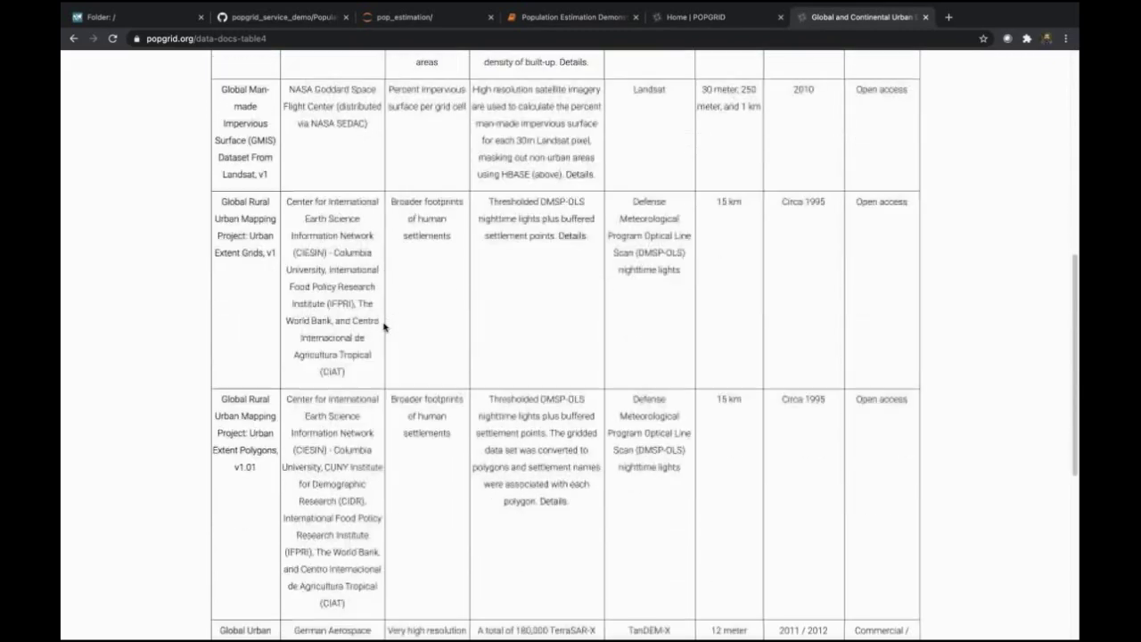
{"action": "scroll", "coordinate": [384, 327], "scroll_direction": "up", "scroll_amount": 10}
{"action": "scroll", "coordinate": [384, 327], "scroll_direction": "up", "scroll_amount": 3}
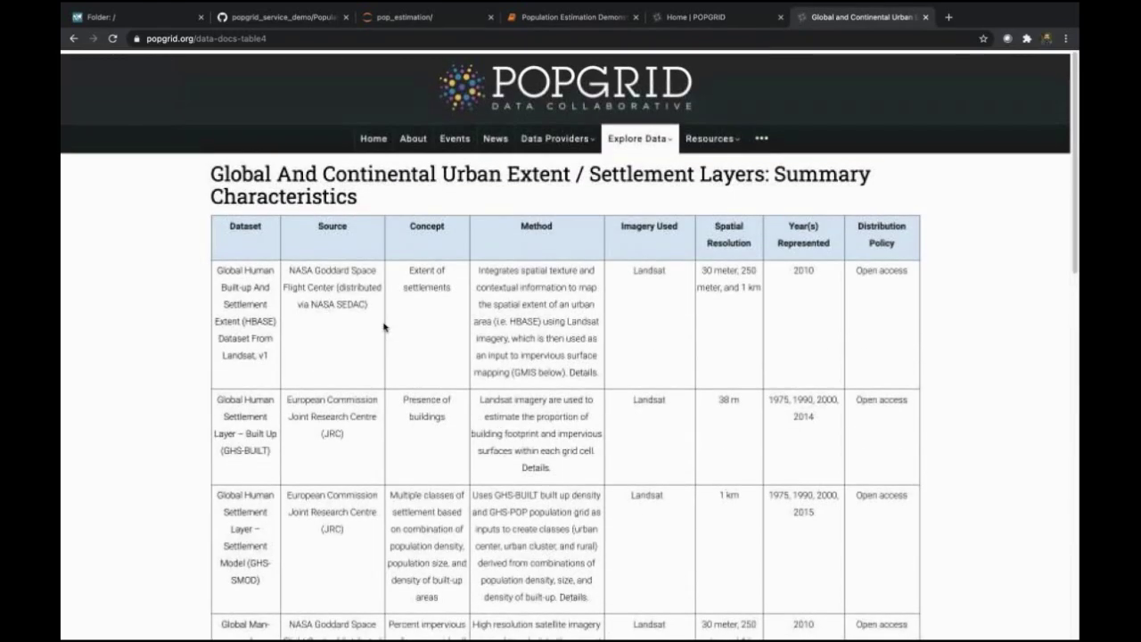
Open the POPGRID Mapping Tool and check which population count layers can be chosen for the GHS-Pop 2015 Count map
{"action": "mouse_move", "coordinate": [639, 139]}
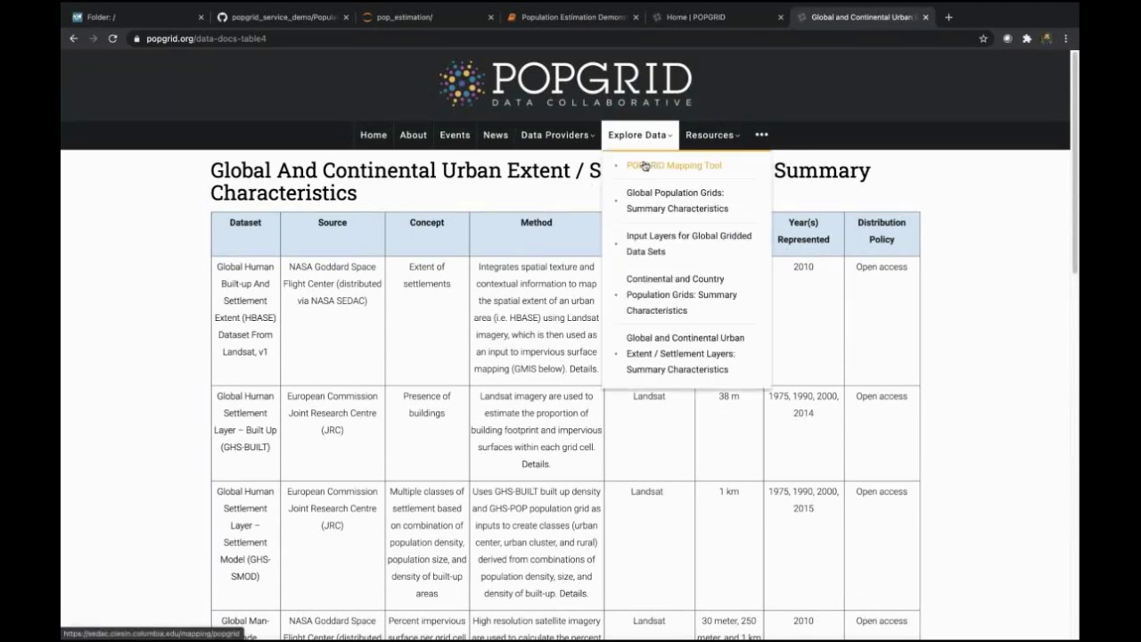
{"action": "left_click", "coordinate": [644, 166]}
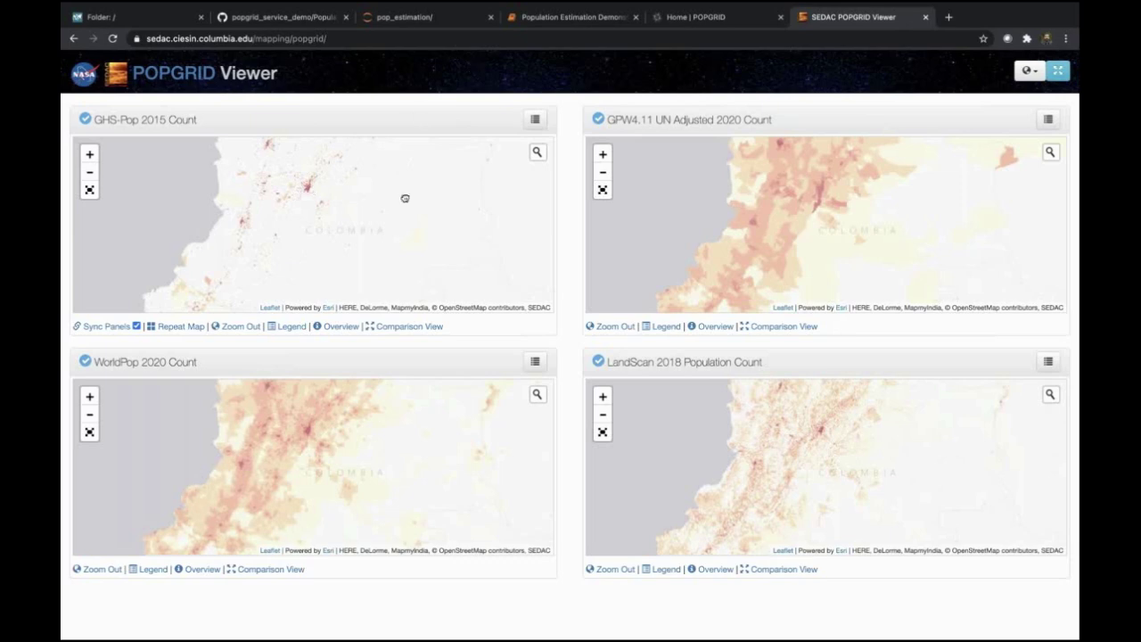
{"action": "left_click_drag", "start_coordinate": [402, 196], "coordinate": [486, 198]}
{"action": "scroll", "coordinate": [419, 205], "scroll_direction": "down", "scroll_amount": 3}
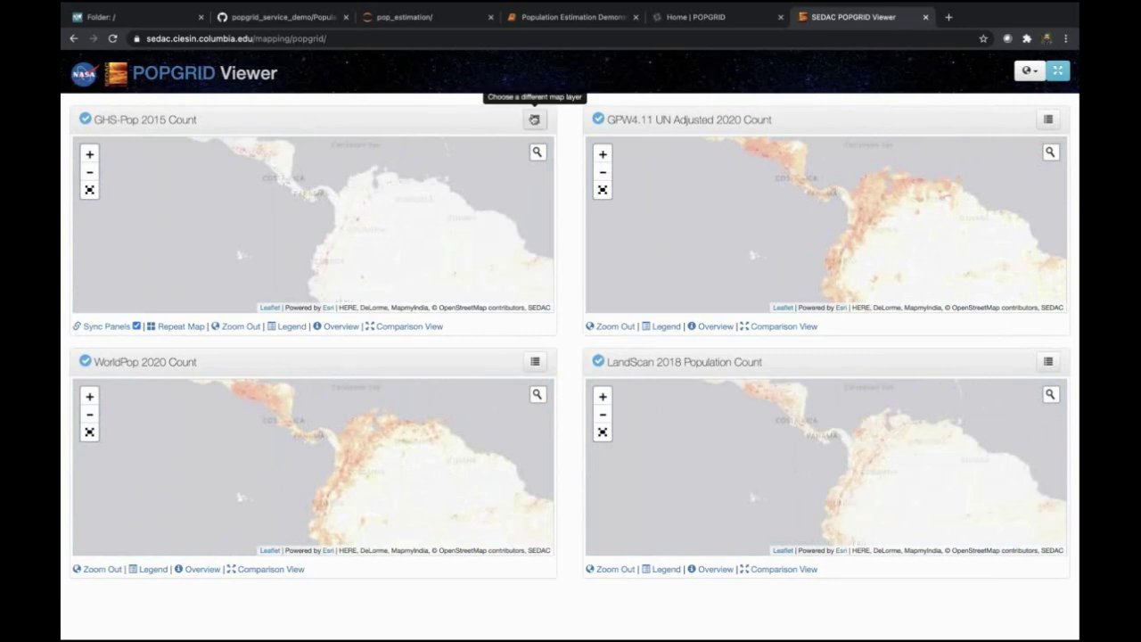
{"action": "left_click", "coordinate": [534, 118]}
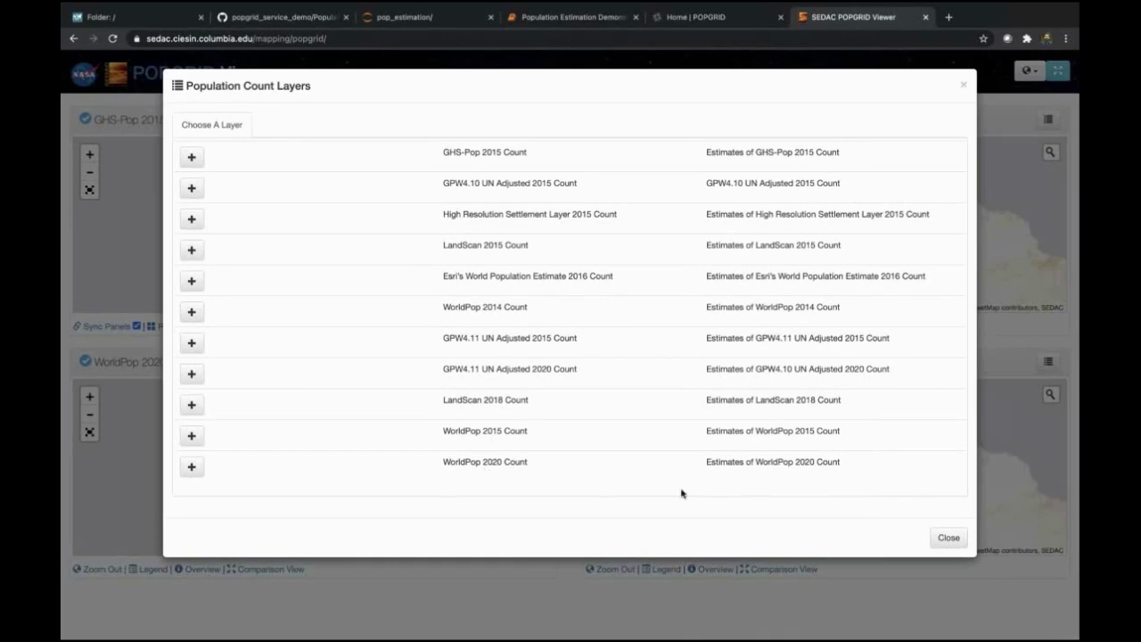
{"action": "left_click", "coordinate": [948, 538]}
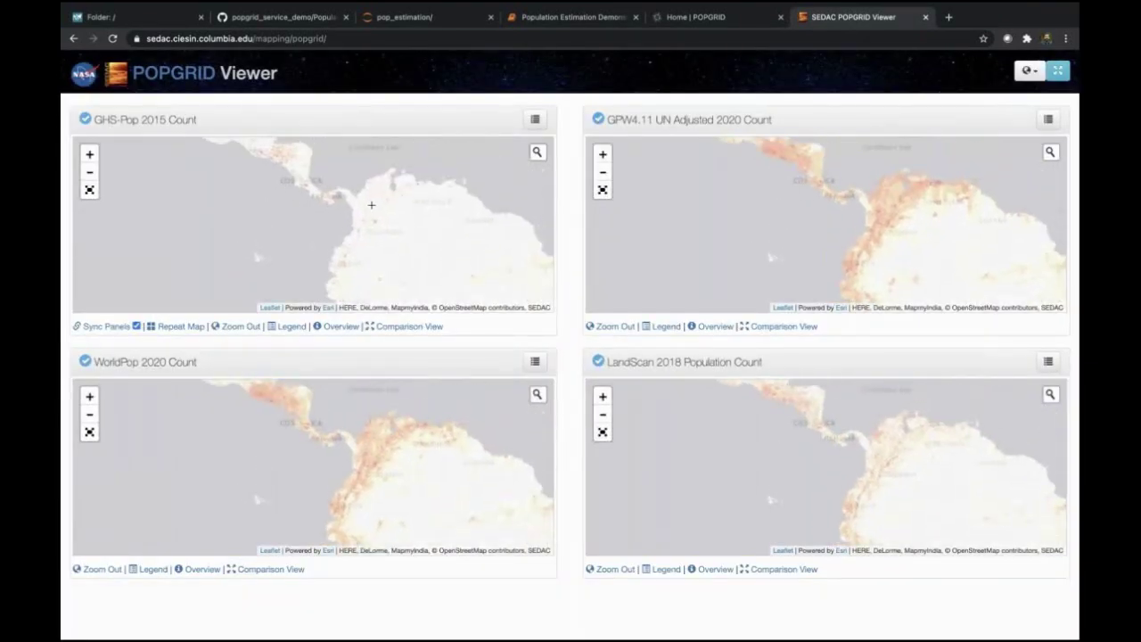
Query the pixel values at the dense spot in southern Honduras, and compare the four synced maps around El Salvador's main urban area
{"action": "scroll", "coordinate": [343, 233], "scroll_direction": "up", "scroll_amount": 4}
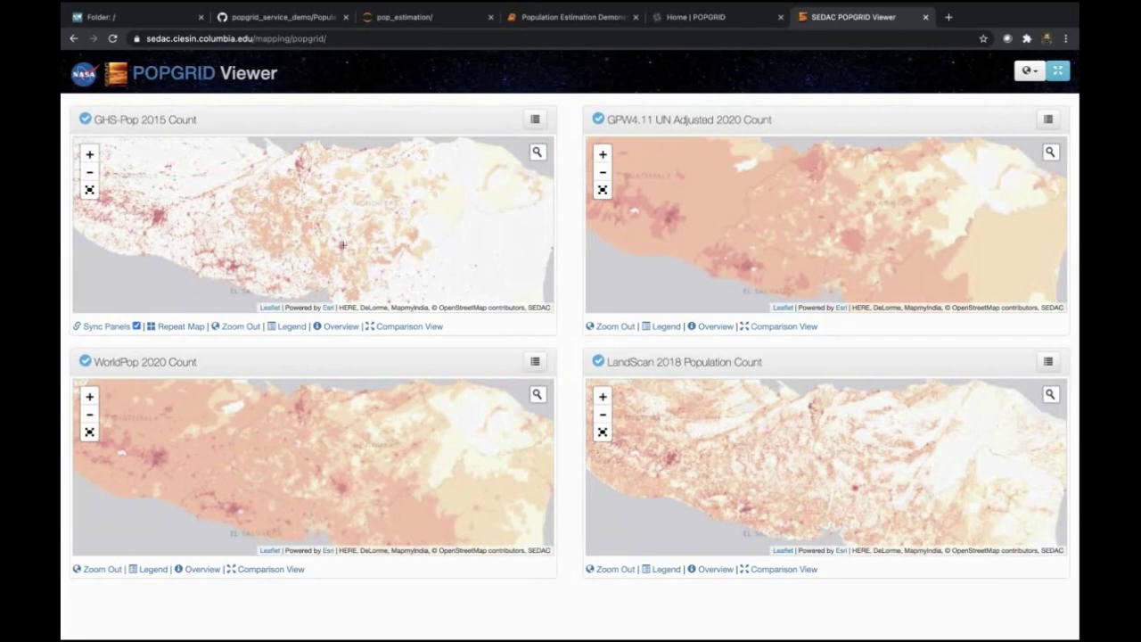
{"action": "left_click", "coordinate": [342, 245]}
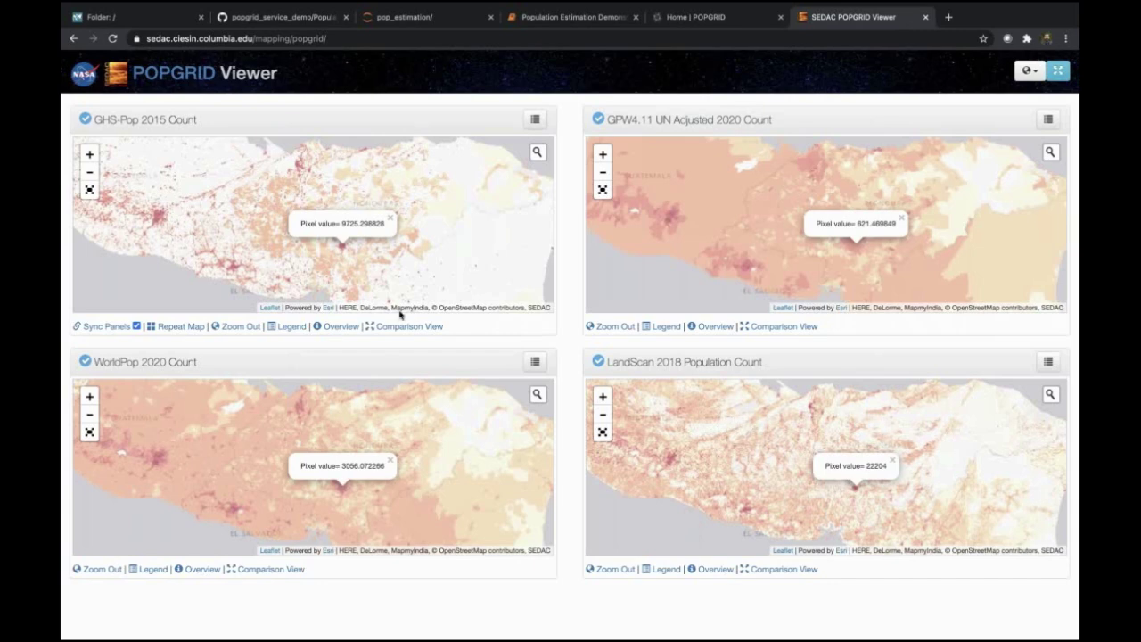
{"action": "scroll", "coordinate": [509, 247], "scroll_direction": "up", "scroll_amount": 2}
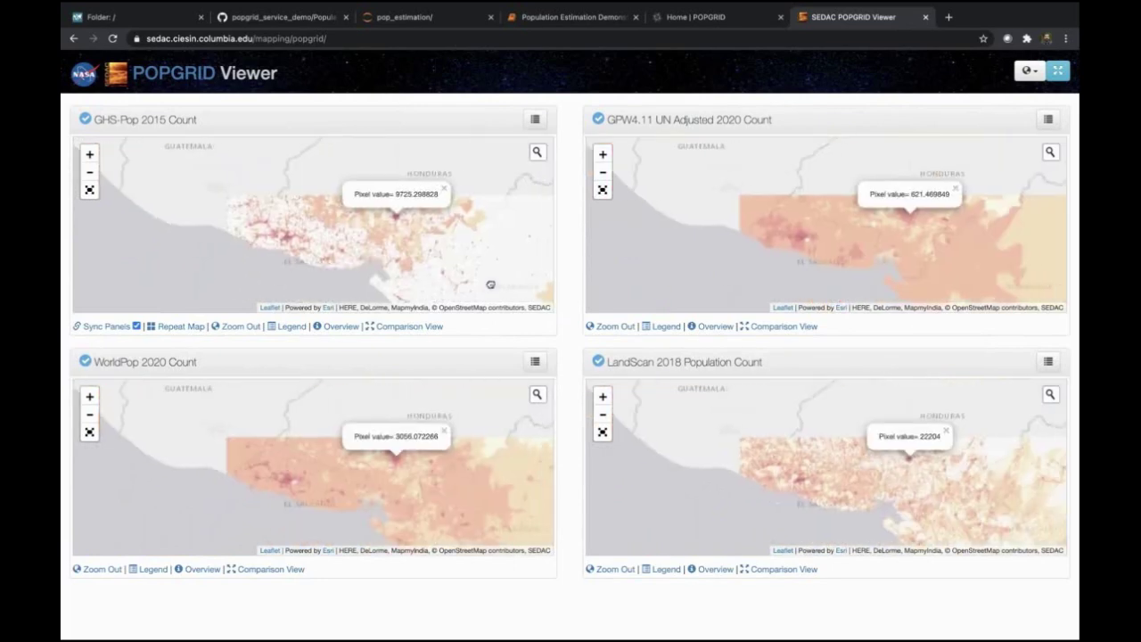
{"action": "scroll", "coordinate": [338, 224], "scroll_direction": "up", "scroll_amount": 1}
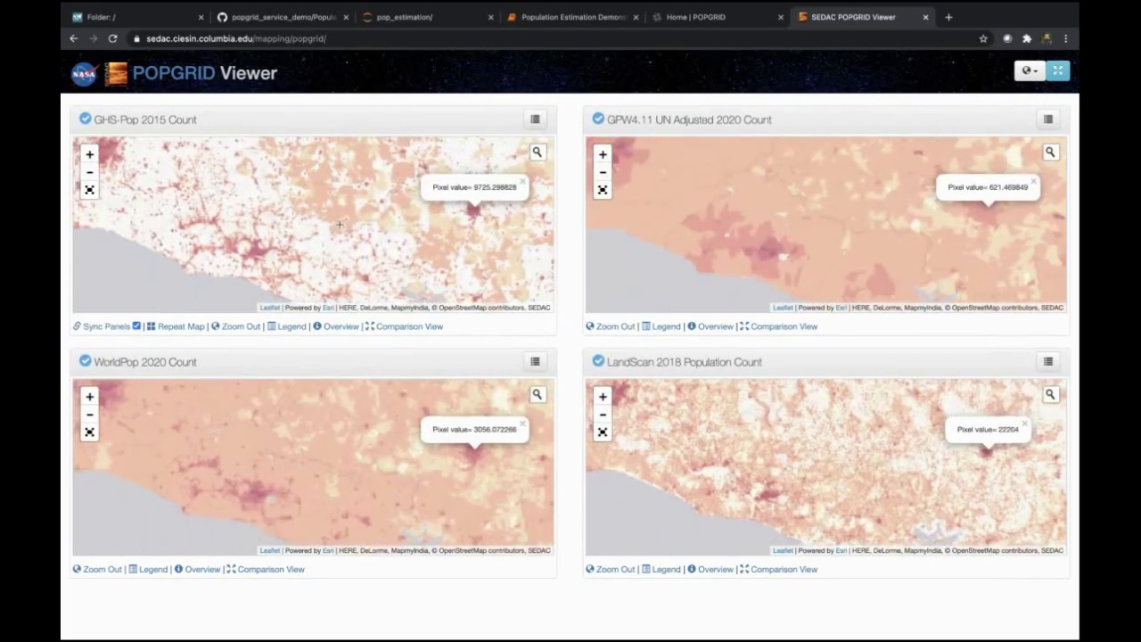
{"action": "scroll", "coordinate": [254, 239], "scroll_direction": "up", "scroll_amount": 1}
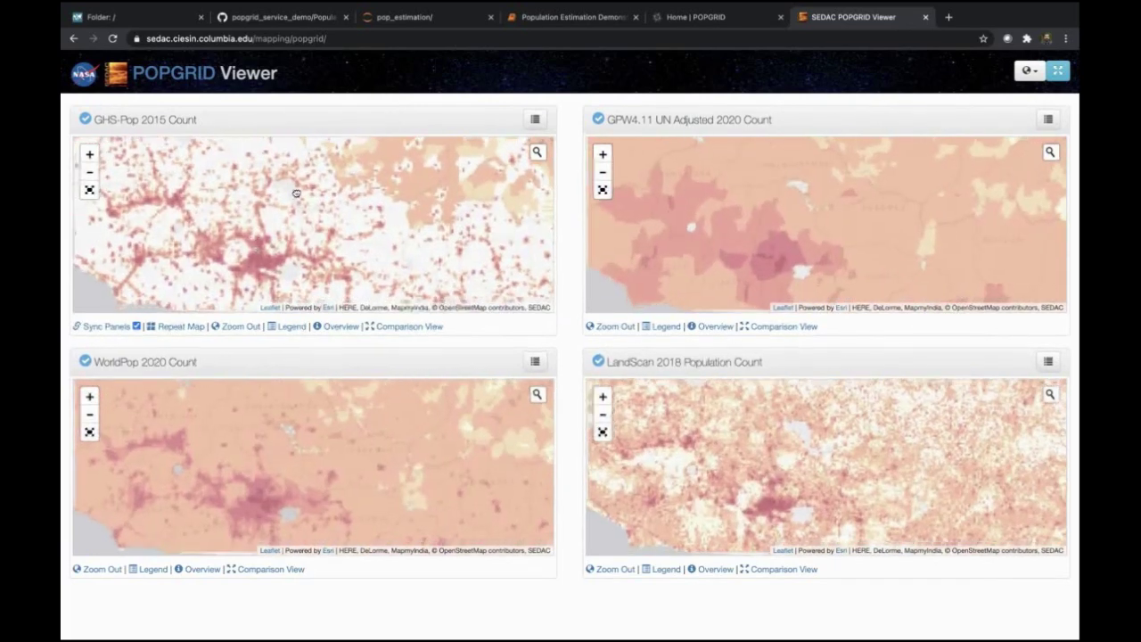
{"action": "scroll", "coordinate": [283, 228], "scroll_direction": "up", "scroll_amount": 2}
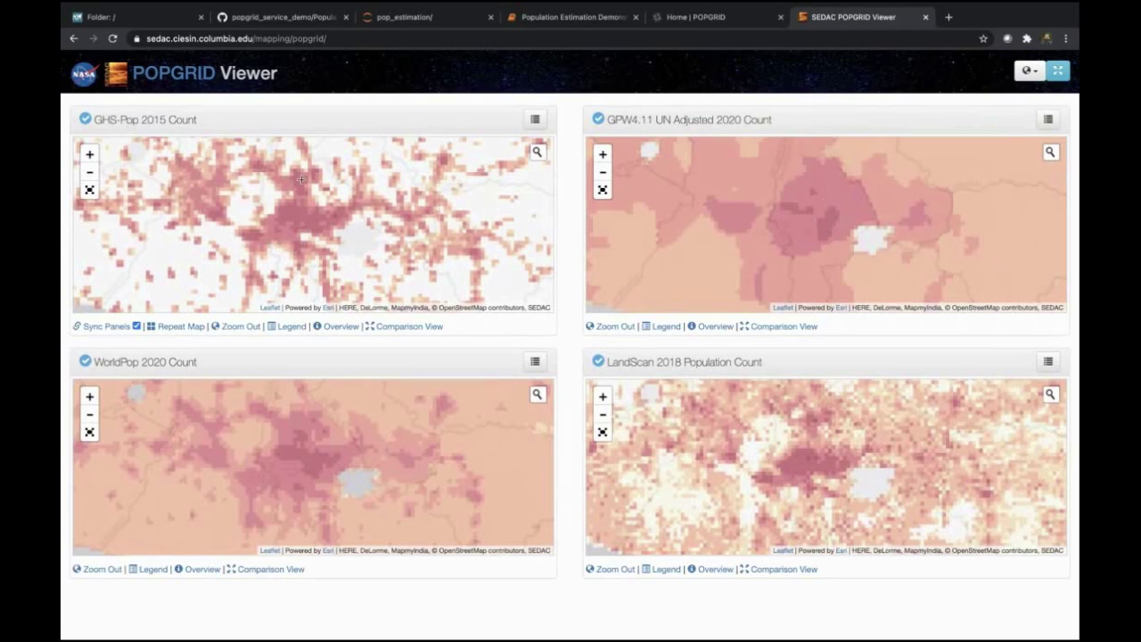
Replace the GPW4.11 UN Adjusted 2020 Count layer with High Resolution Settlement Layer 2015 Count and compare it with the other maps
{"action": "left_click", "coordinate": [1049, 119]}
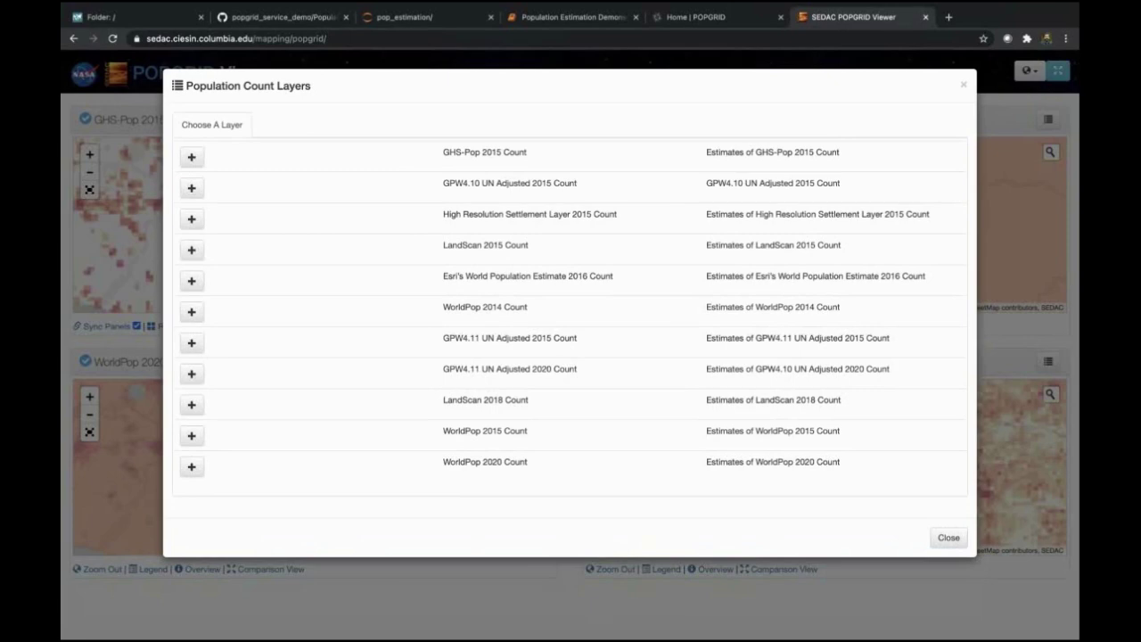
{"action": "left_click", "coordinate": [198, 219]}
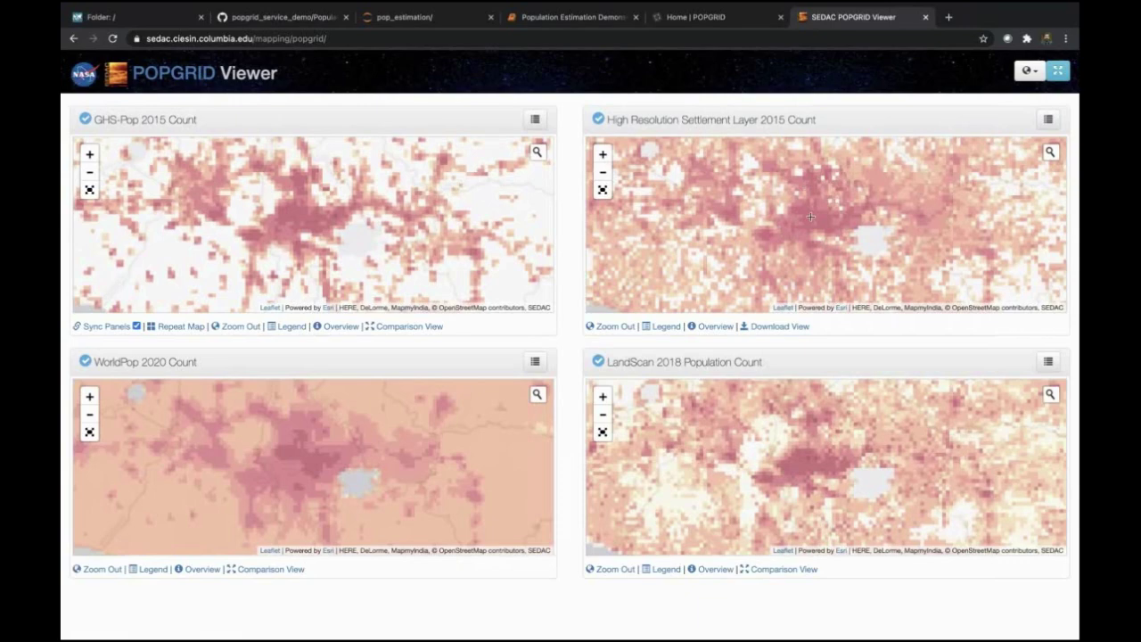
{"action": "scroll", "coordinate": [811, 217], "scroll_direction": "down", "scroll_amount": 2}
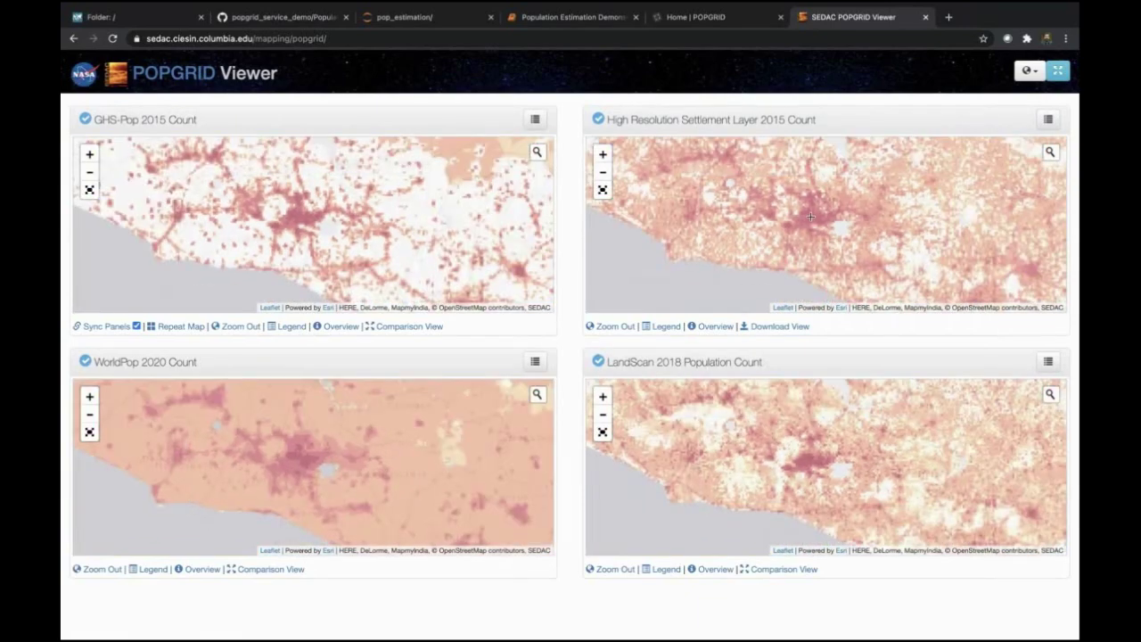
{"action": "scroll", "coordinate": [811, 217], "scroll_direction": "down", "scroll_amount": 2}
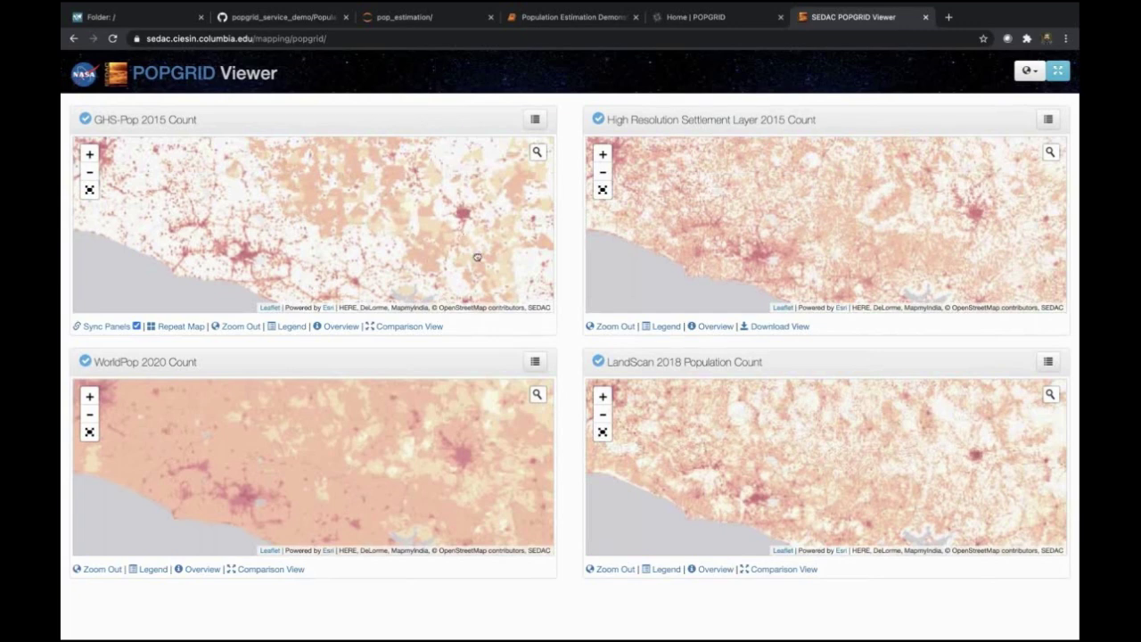
{"action": "left_click_drag", "start_coordinate": [477, 256], "coordinate": [466, 271]}
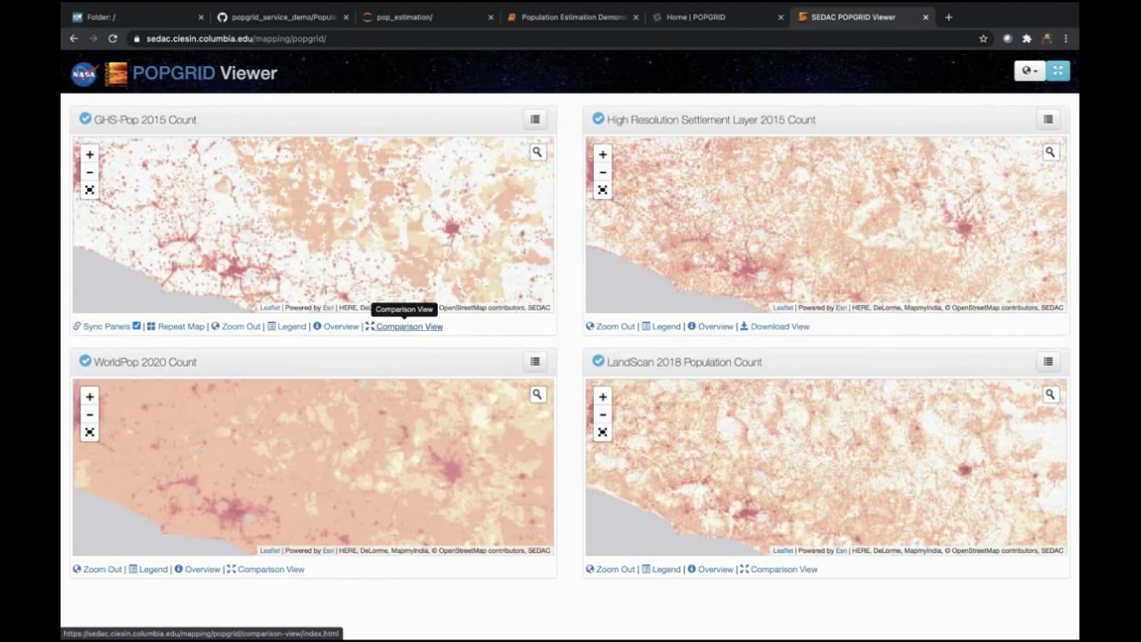
Open the Comparison View from the GHS-Pop 2015 Count map and dismiss its help dialog to show the Honduras region
{"action": "left_click", "coordinate": [403, 326]}
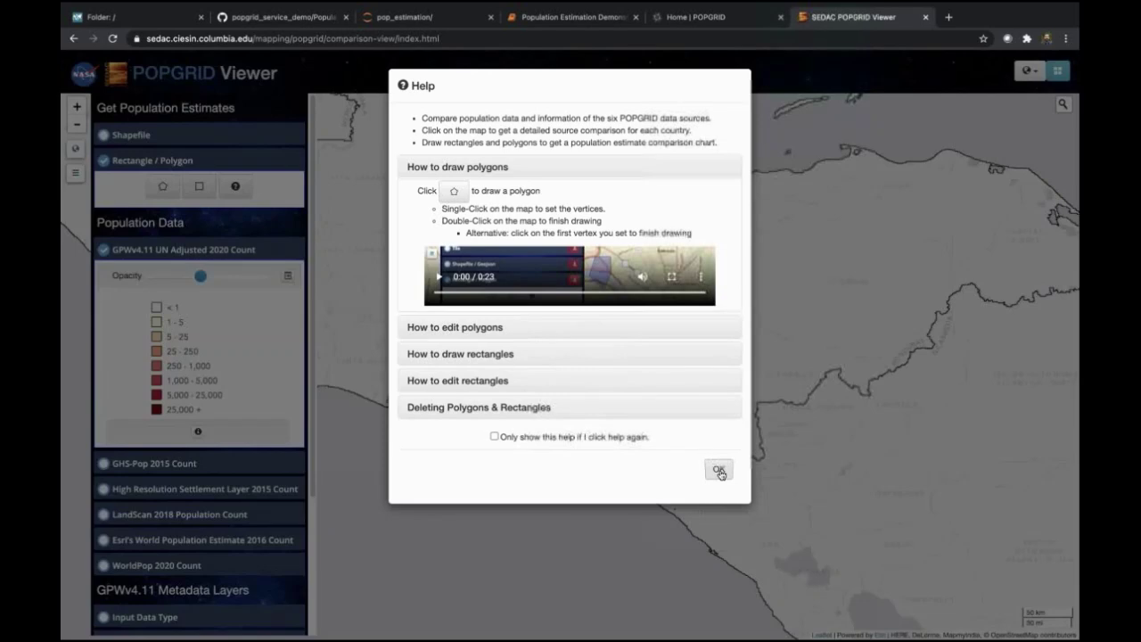
{"action": "left_click", "coordinate": [720, 471]}
{"action": "left_click_drag", "start_coordinate": [709, 332], "coordinate": [660, 336]}
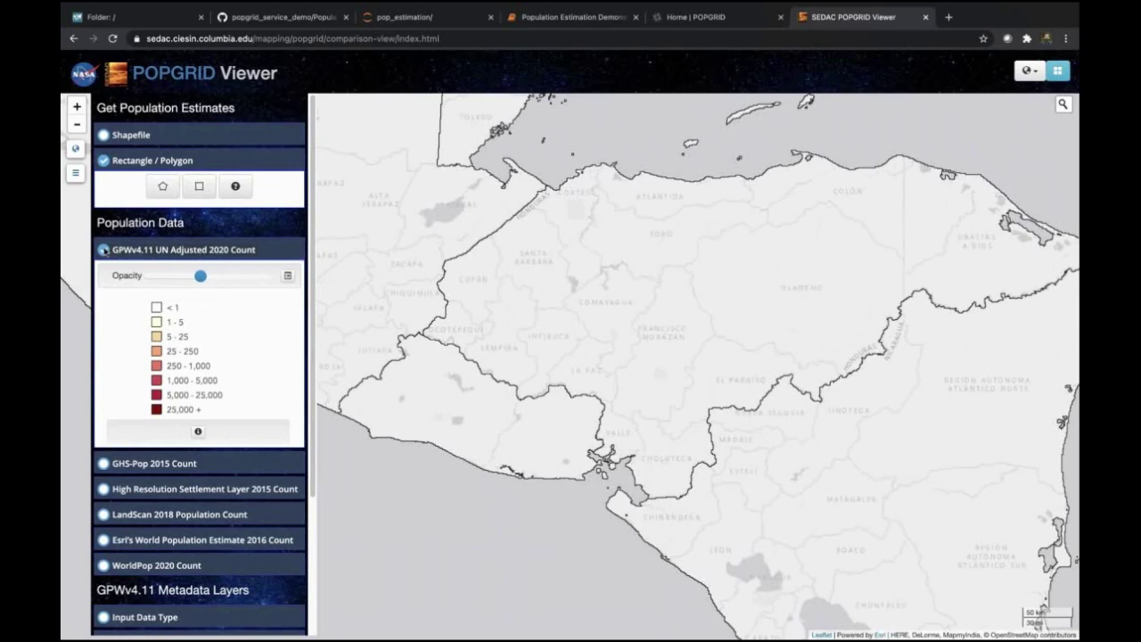
Replace the GPWv4.11 UN Adjusted 2020 Count layer with GHS-Pop 2015 Count on the comparison map
{"action": "left_click", "coordinate": [103, 251]}
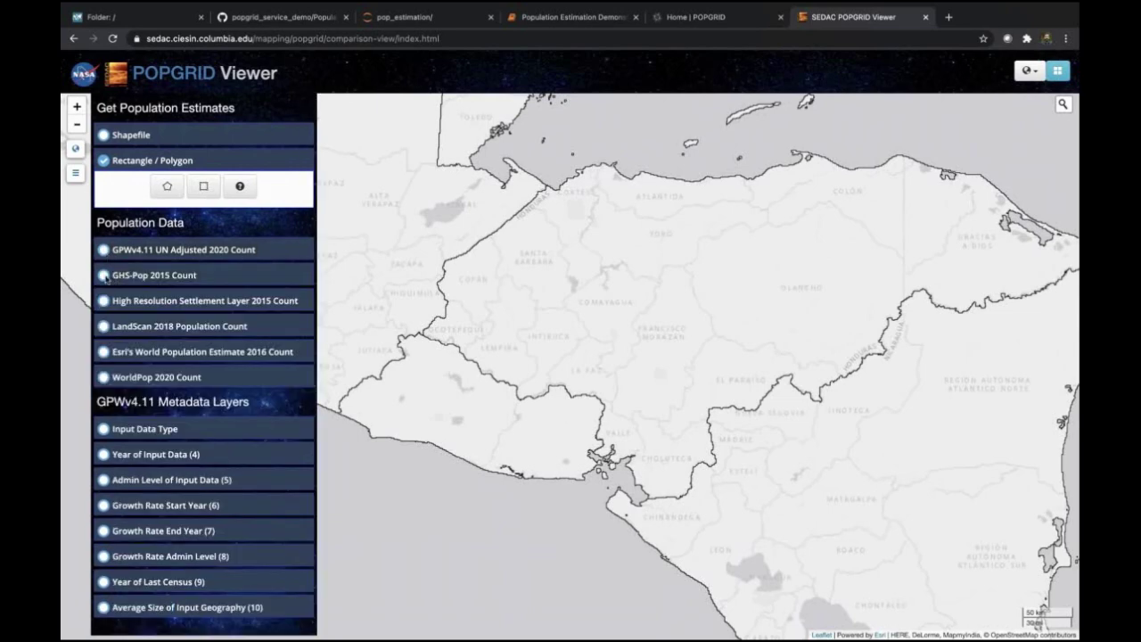
{"action": "left_click", "coordinate": [104, 275]}
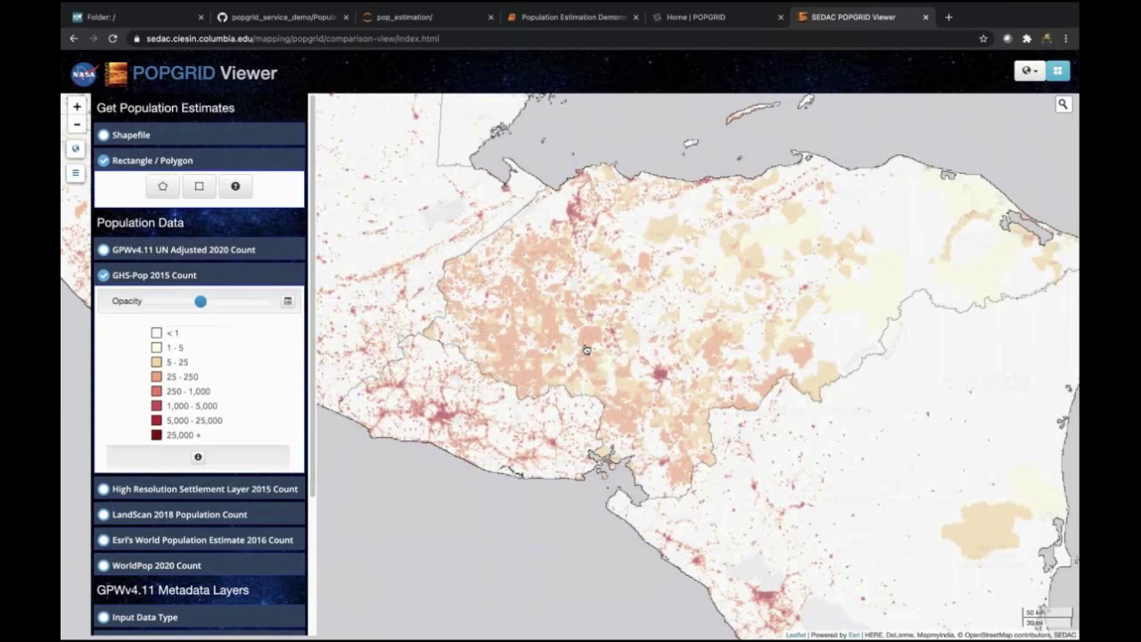
{"action": "left_click_drag", "start_coordinate": [681, 365], "coordinate": [697, 371]}
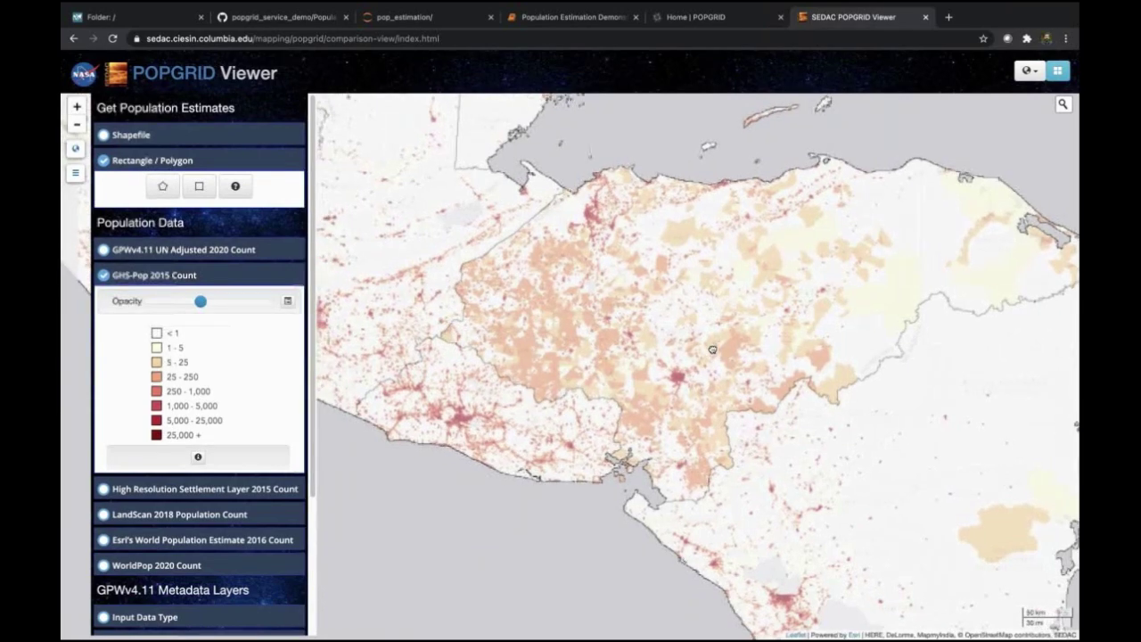
{"action": "scroll", "coordinate": [679, 384], "scroll_direction": "up", "scroll_amount": 1}
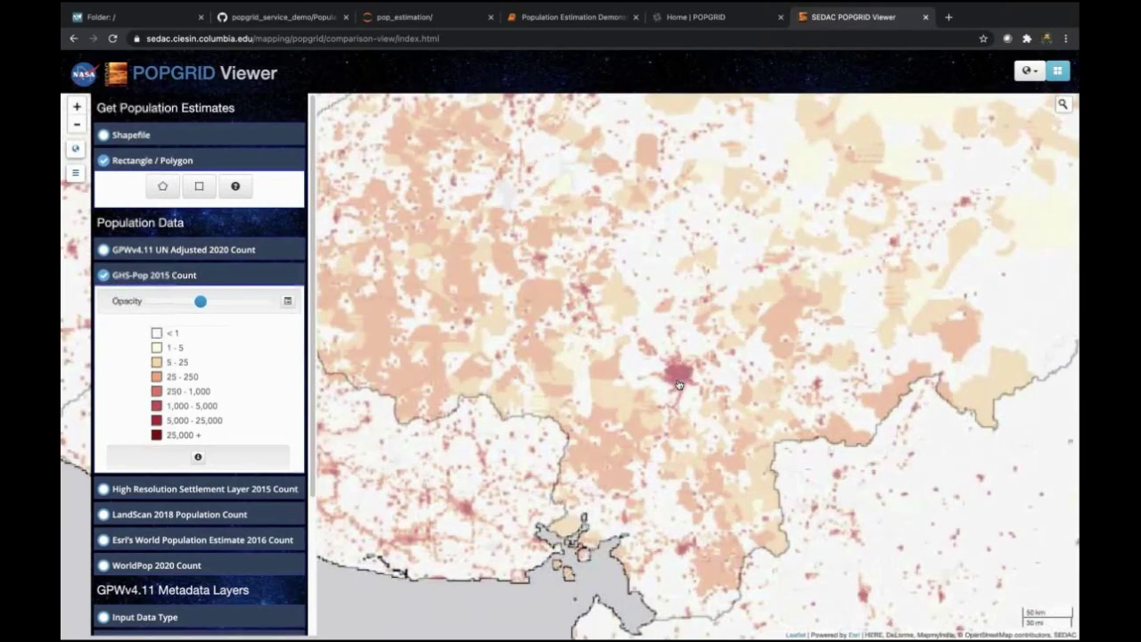
Draw a polygon around the dense urban area in southern Honduras to request population estimates, and set the help to show only on request
{"action": "left_click", "coordinate": [162, 186]}
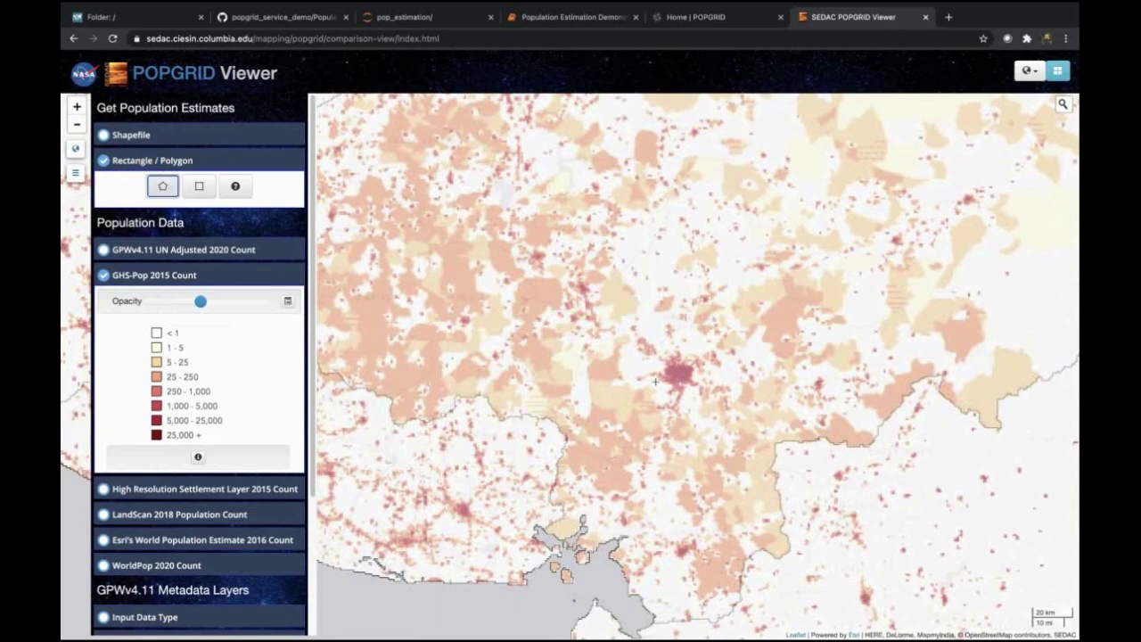
{"action": "left_click", "coordinate": [655, 381]}
{"action": "left_click", "coordinate": [659, 349]}
{"action": "left_click", "coordinate": [682, 344]}
{"action": "left_click", "coordinate": [683, 345]}
{"action": "left_click", "coordinate": [714, 351]}
{"action": "left_click", "coordinate": [723, 372]}
{"action": "left_click", "coordinate": [717, 395]}
{"action": "left_click", "coordinate": [691, 412]}
{"action": "left_click", "coordinate": [666, 410]}
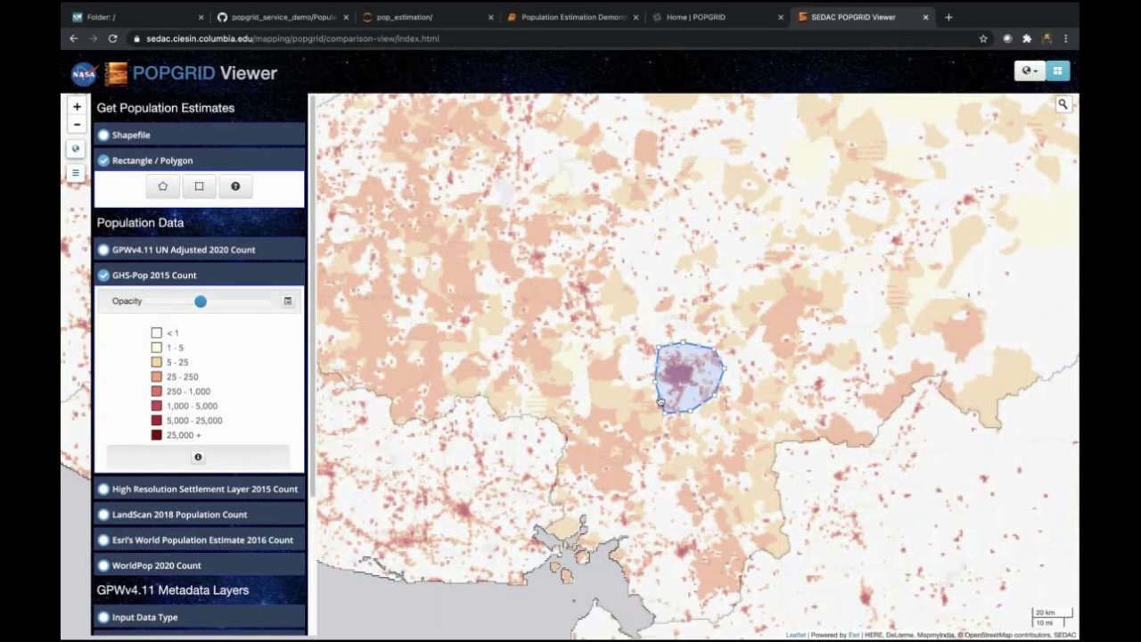
{"action": "left_click", "coordinate": [660, 397]}
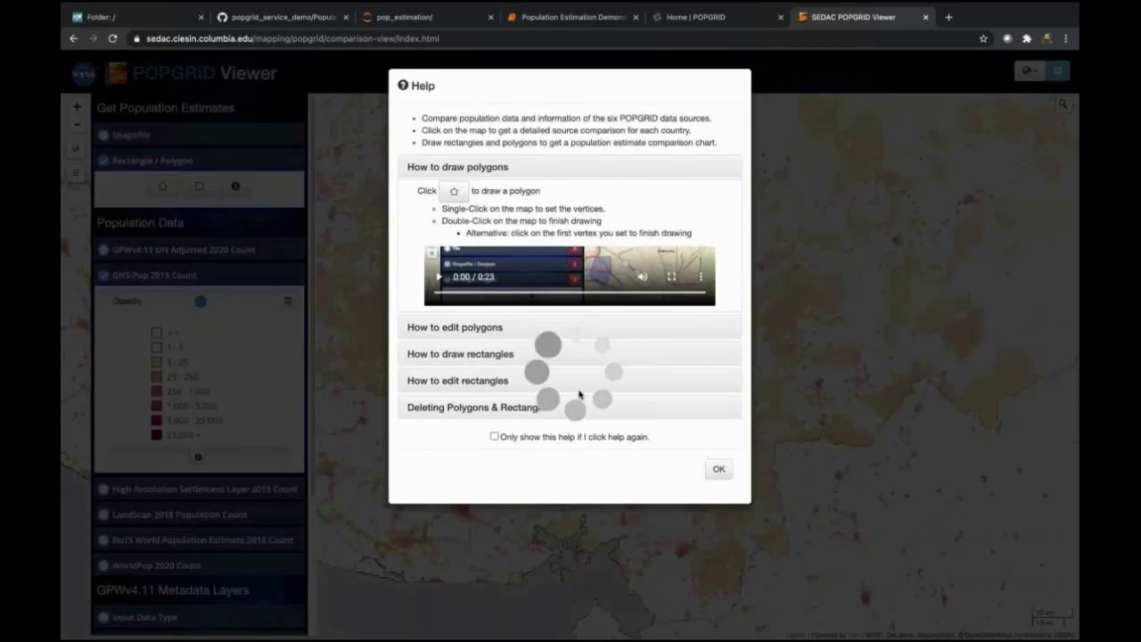
{"action": "left_click", "coordinate": [495, 436]}
{"action": "left_click", "coordinate": [718, 468]}
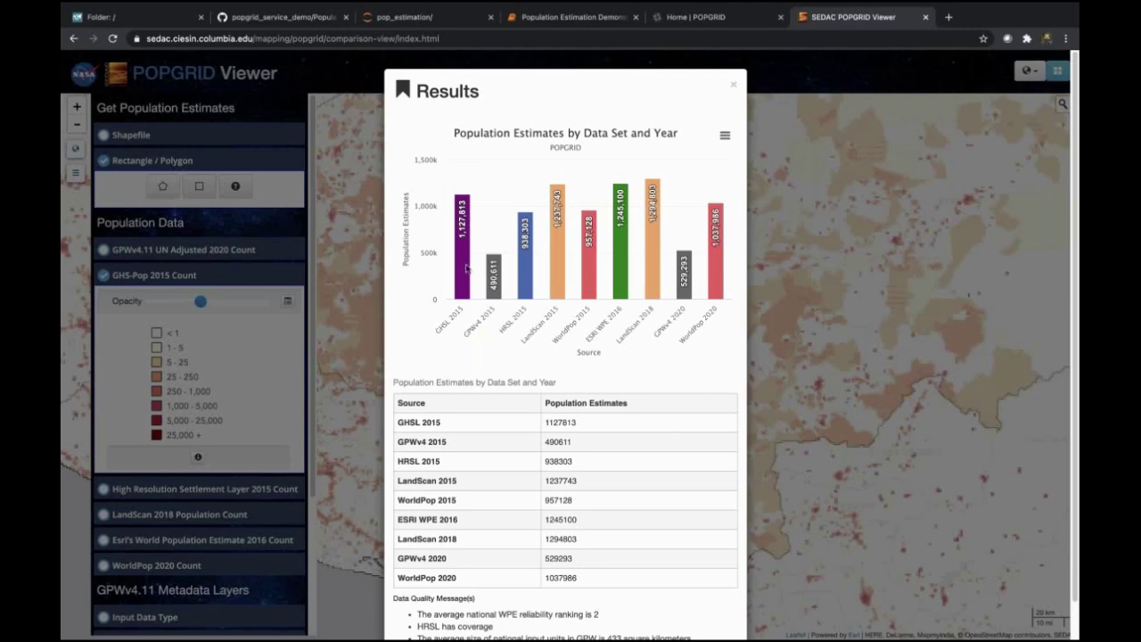
Compare the polygon's population estimates across the GHSL, GPWv4, HRSL, LandScan, WorldPop and ESRI WPE sources in the chart and table
{"action": "mouse_move", "coordinate": [465, 268]}
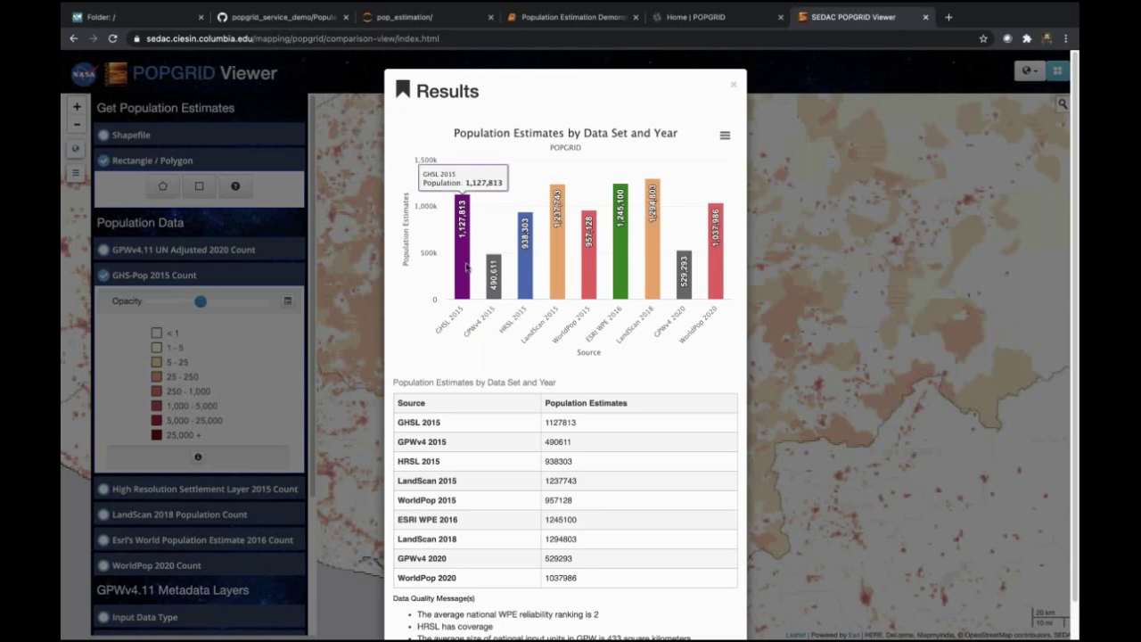
{"action": "mouse_move", "coordinate": [492, 282]}
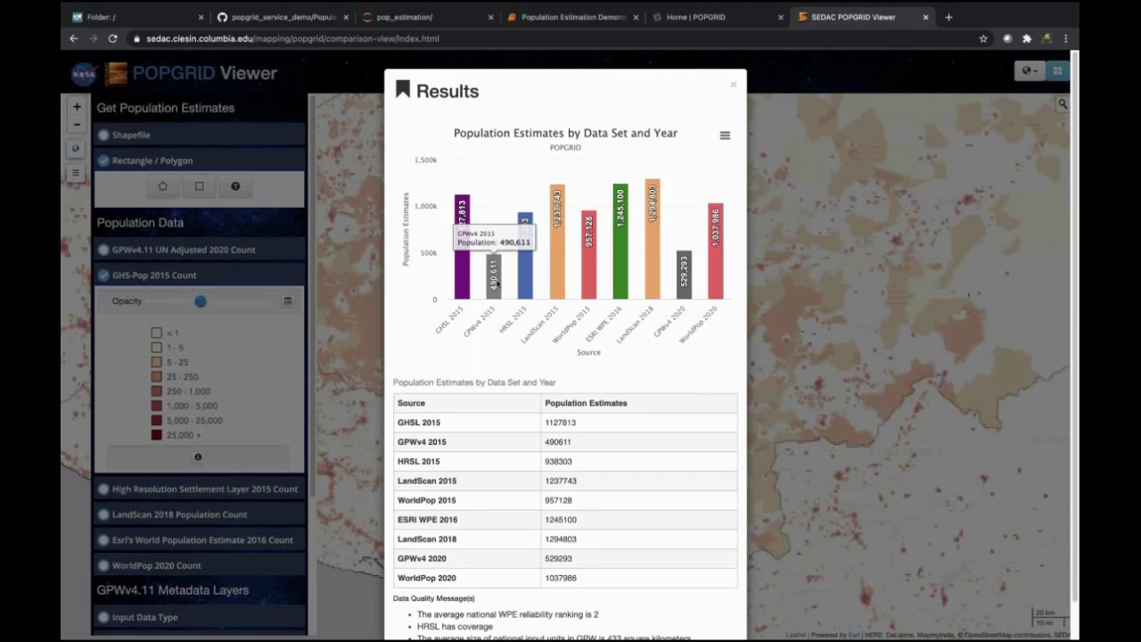
{"action": "mouse_move", "coordinate": [655, 239]}
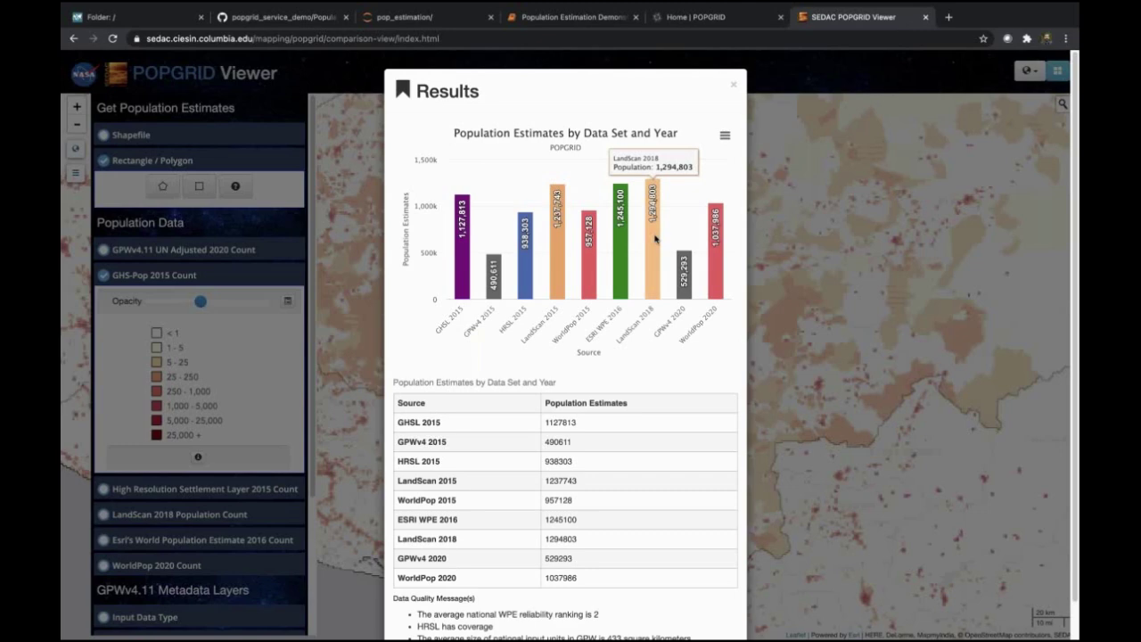
{"action": "mouse_move", "coordinate": [557, 257]}
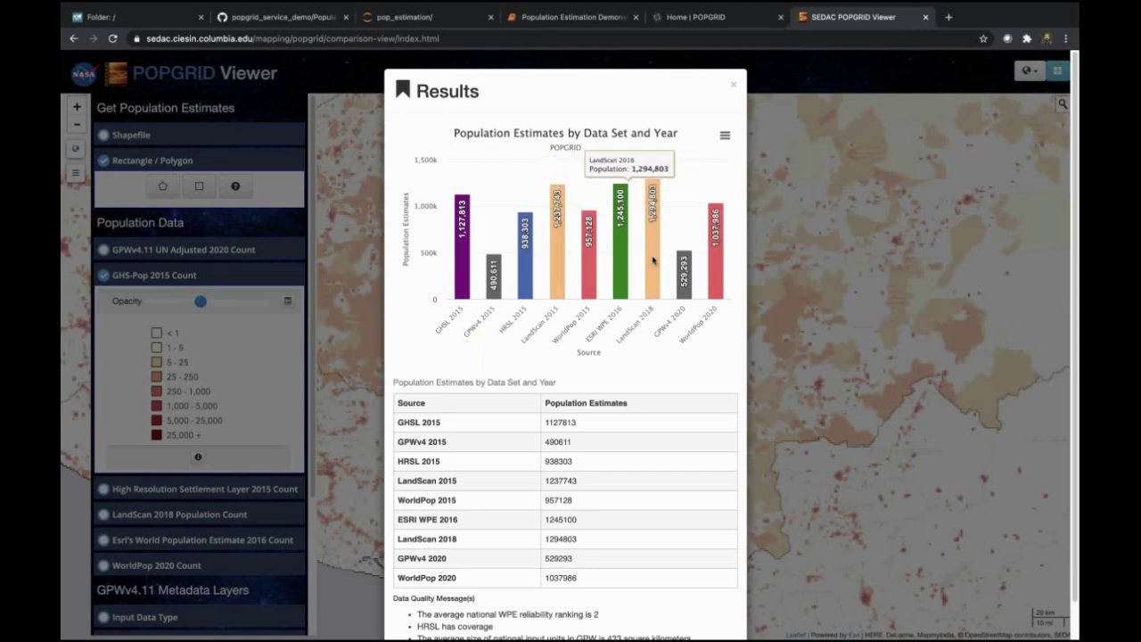
{"action": "mouse_move", "coordinate": [653, 259]}
{"action": "mouse_move", "coordinate": [716, 259]}
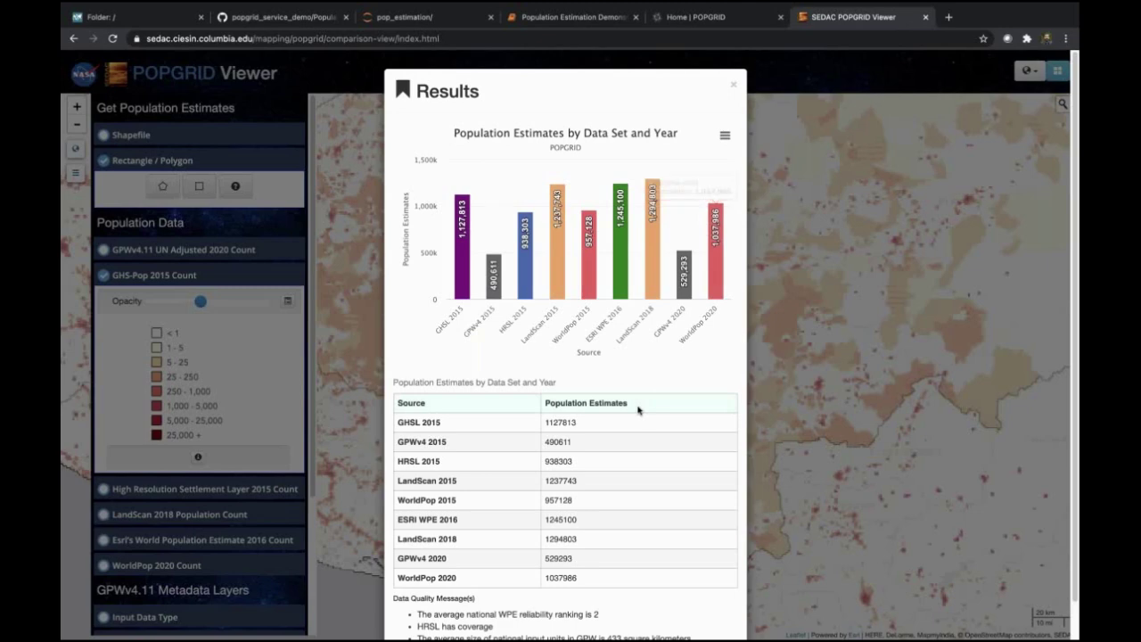
{"action": "scroll", "coordinate": [638, 410], "scroll_direction": "down", "scroll_amount": 1}
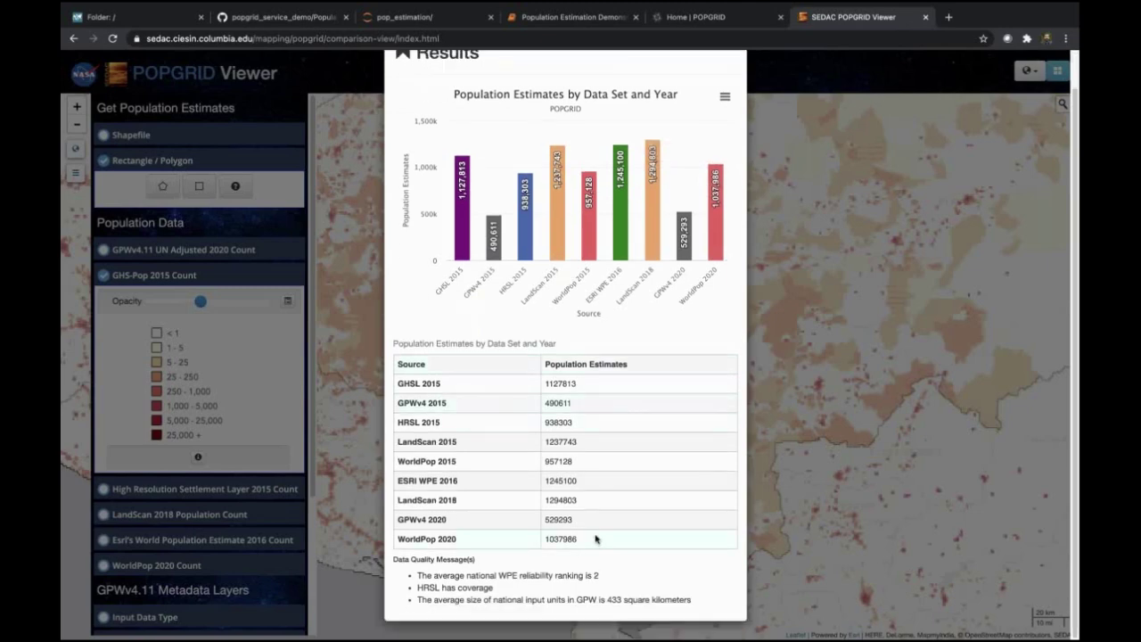
{"action": "left_click_drag", "start_coordinate": [597, 538], "coordinate": [399, 383]}
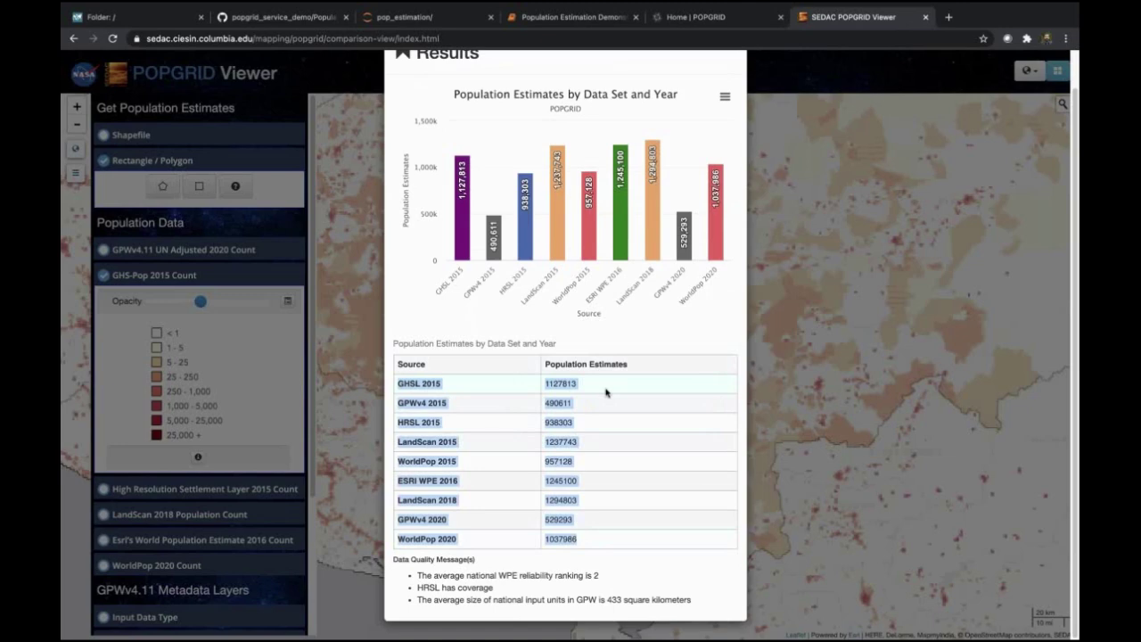
{"action": "scroll", "coordinate": [606, 392], "scroll_direction": "up", "scroll_amount": 1}
{"action": "scroll", "coordinate": [606, 393], "scroll_direction": "down", "scroll_amount": 1}
Read the data quality messages on WPE reliability, HRSL coverage and GPW input unit size, and close the polygon's results
{"action": "left_click_drag", "start_coordinate": [417, 576], "coordinate": [625, 572]}
{"action": "left_click", "coordinate": [604, 577]}
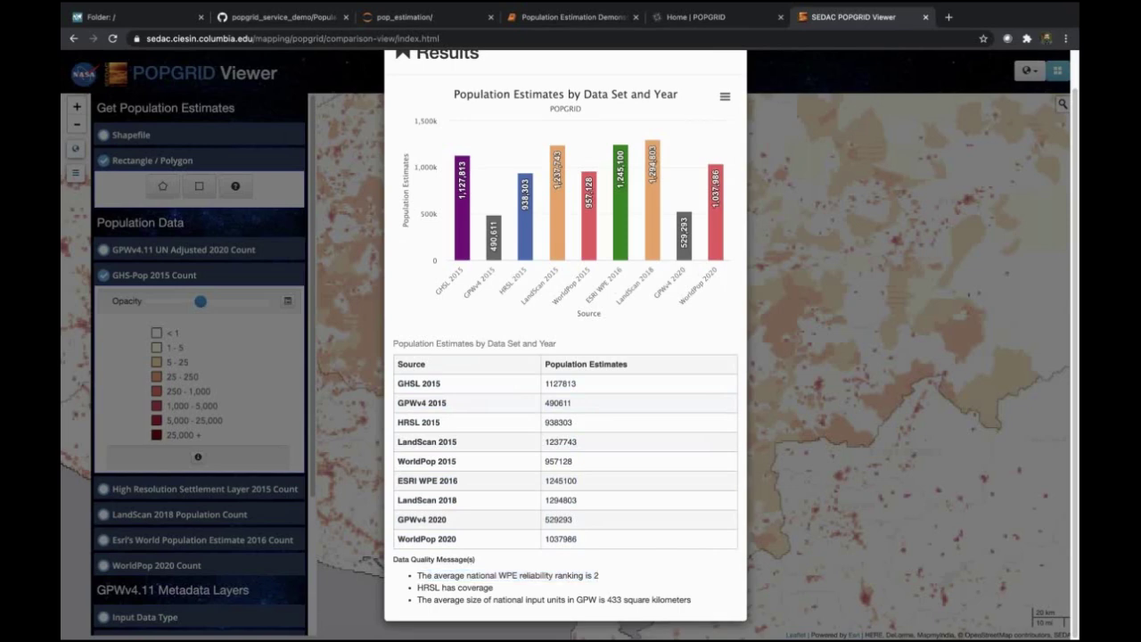
{"action": "double_click", "coordinate": [595, 576]}
{"action": "left_click_drag", "start_coordinate": [496, 588], "coordinate": [416, 587]}
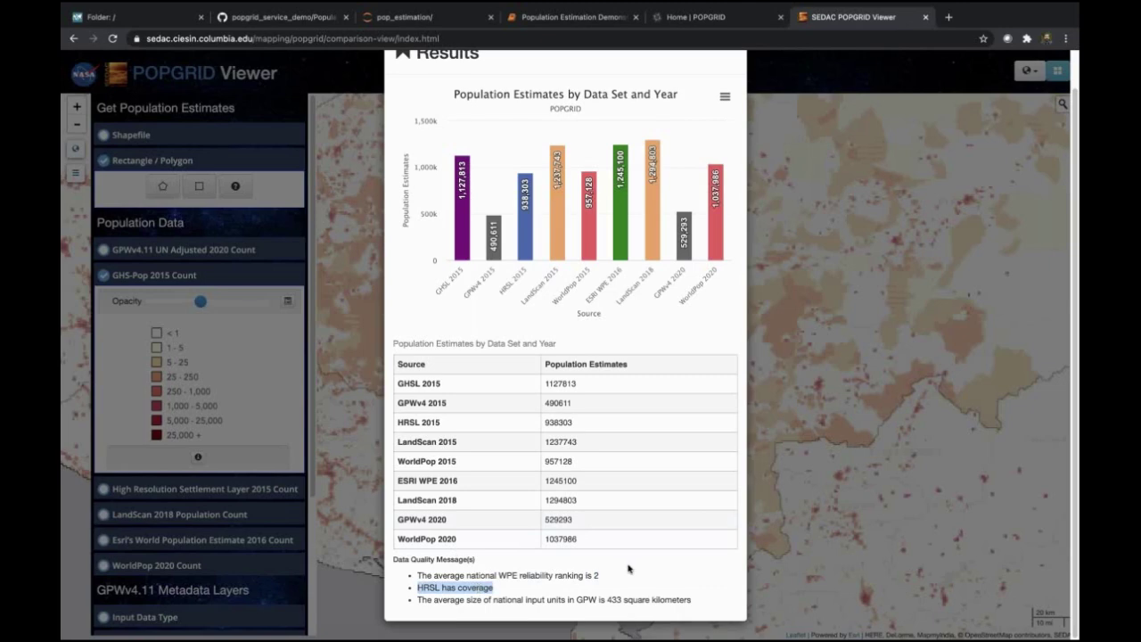
{"action": "left_click", "coordinate": [694, 602]}
{"action": "left_click_drag", "start_coordinate": [692, 601], "coordinate": [610, 604]}
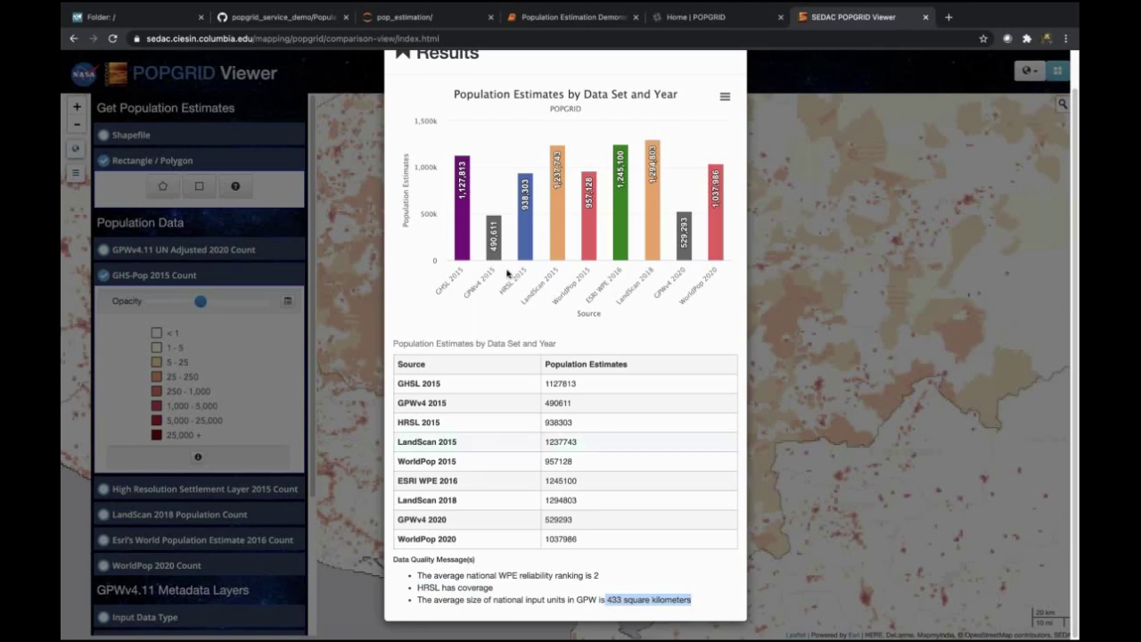
{"action": "mouse_move", "coordinate": [497, 237]}
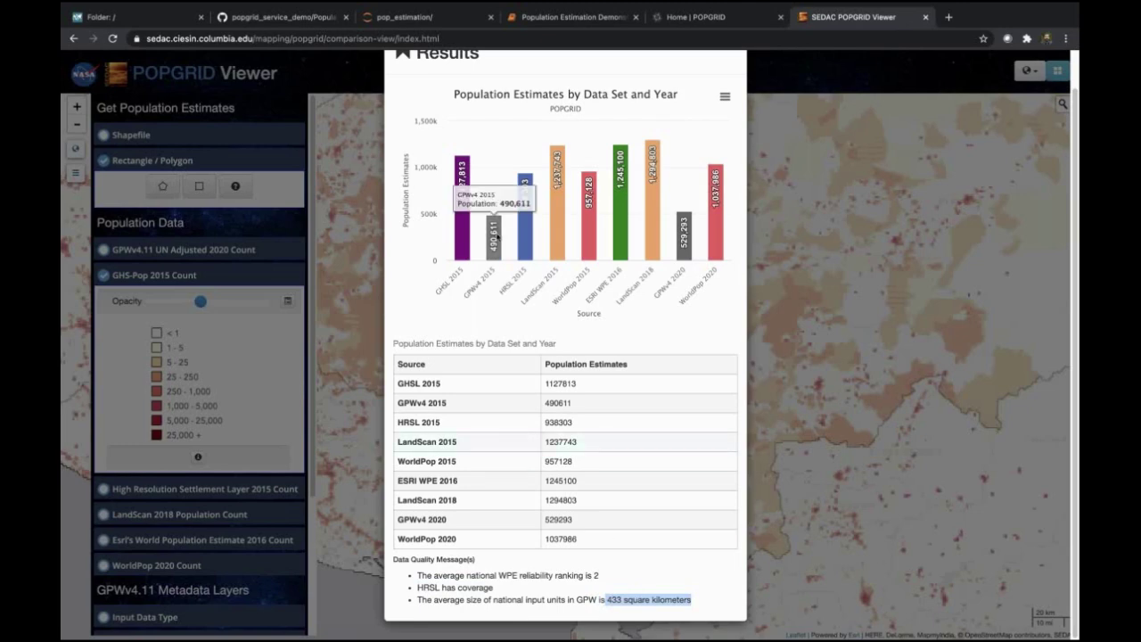
{"action": "scroll", "coordinate": [607, 356], "scroll_direction": "up", "scroll_amount": 1}
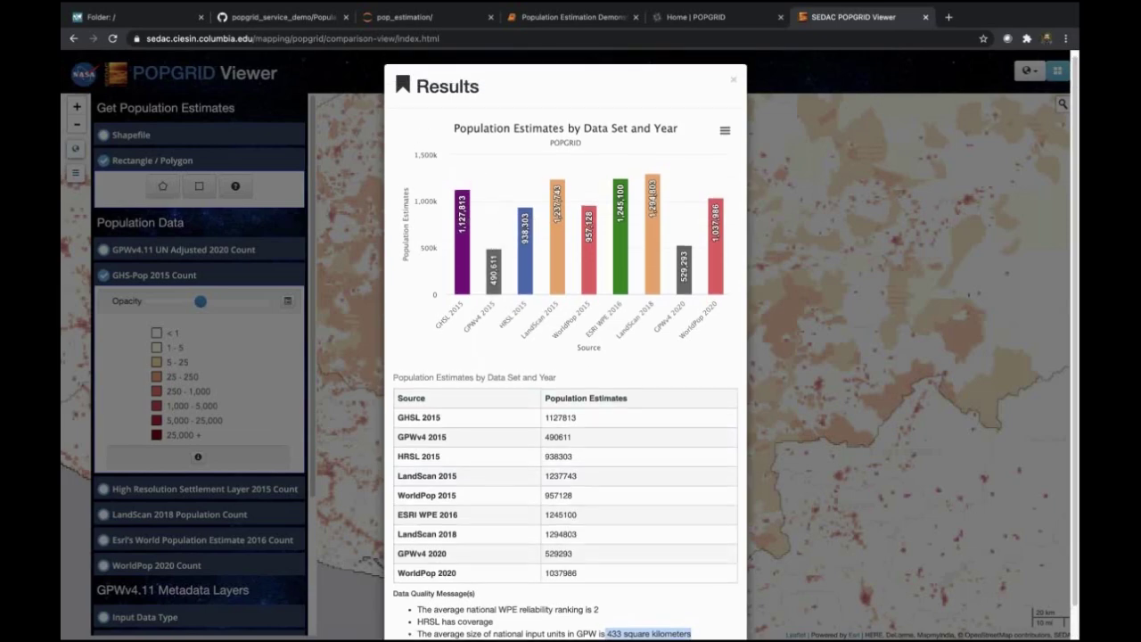
{"action": "left_click", "coordinate": [732, 80]}
Draw a rectangle over the more rural area of central Honduras, north of the urban polygon, to get its population estimates
{"action": "left_click_drag", "start_coordinate": [720, 272], "coordinate": [704, 253]}
{"action": "scroll", "coordinate": [704, 252], "scroll_direction": "down", "scroll_amount": 1}
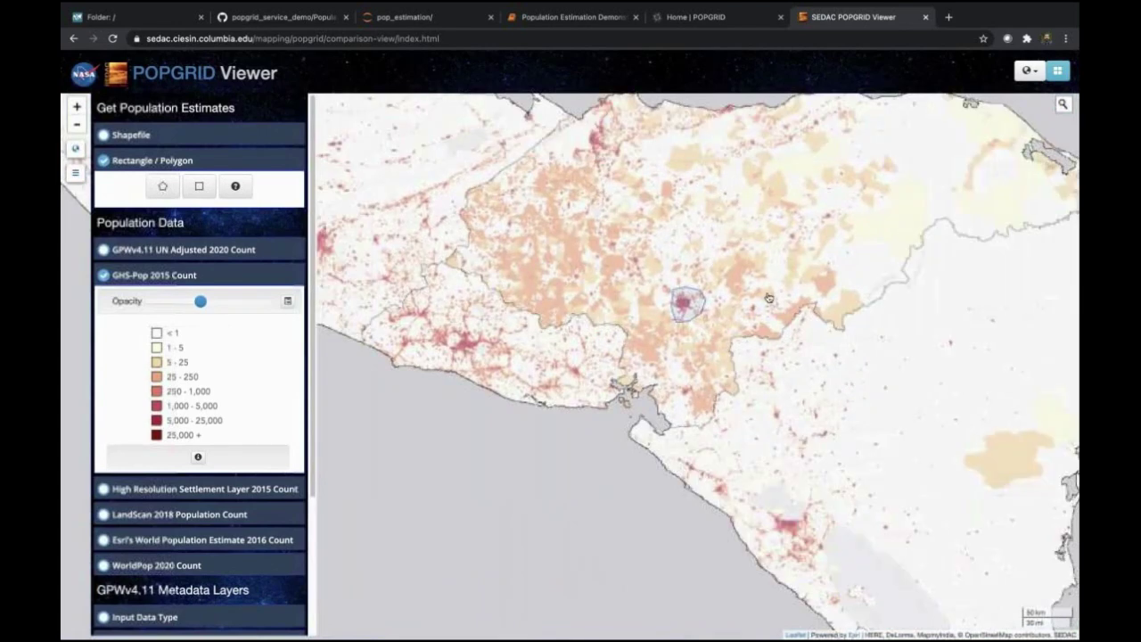
{"action": "left_click_drag", "start_coordinate": [757, 291], "coordinate": [664, 339]}
{"action": "left_click", "coordinate": [199, 185]}
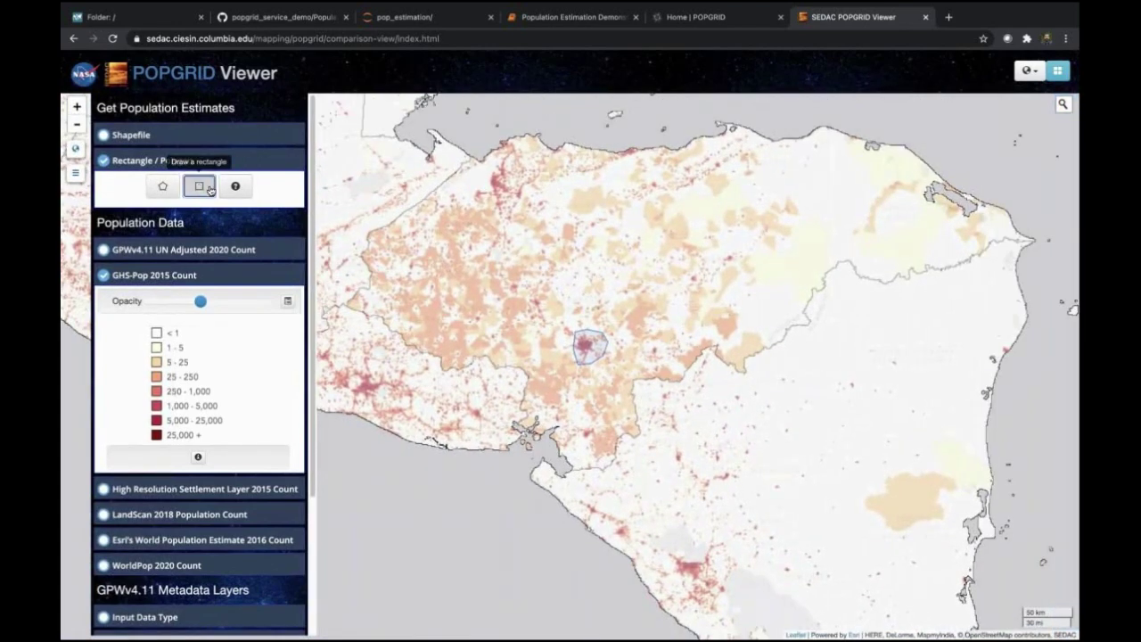
{"action": "left_click_drag", "start_coordinate": [549, 214], "coordinate": [693, 302]}
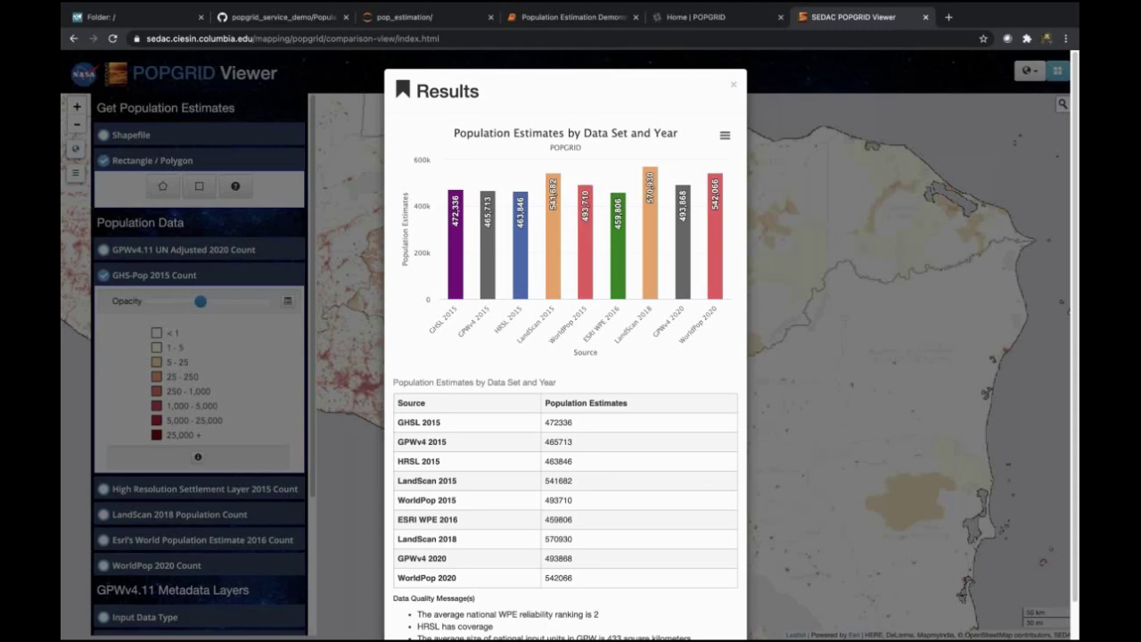
Compare the rectangle's population estimates by data set and year, review the data quality messages, and close the results
{"action": "mouse_move", "coordinate": [452, 237]}
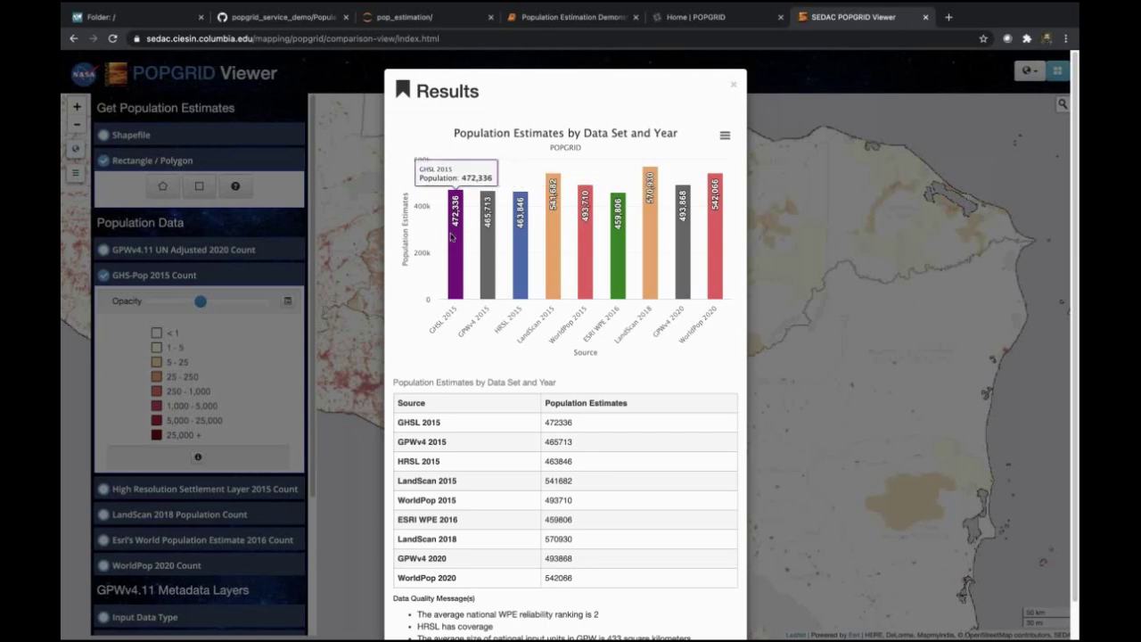
{"action": "mouse_move", "coordinate": [525, 233]}
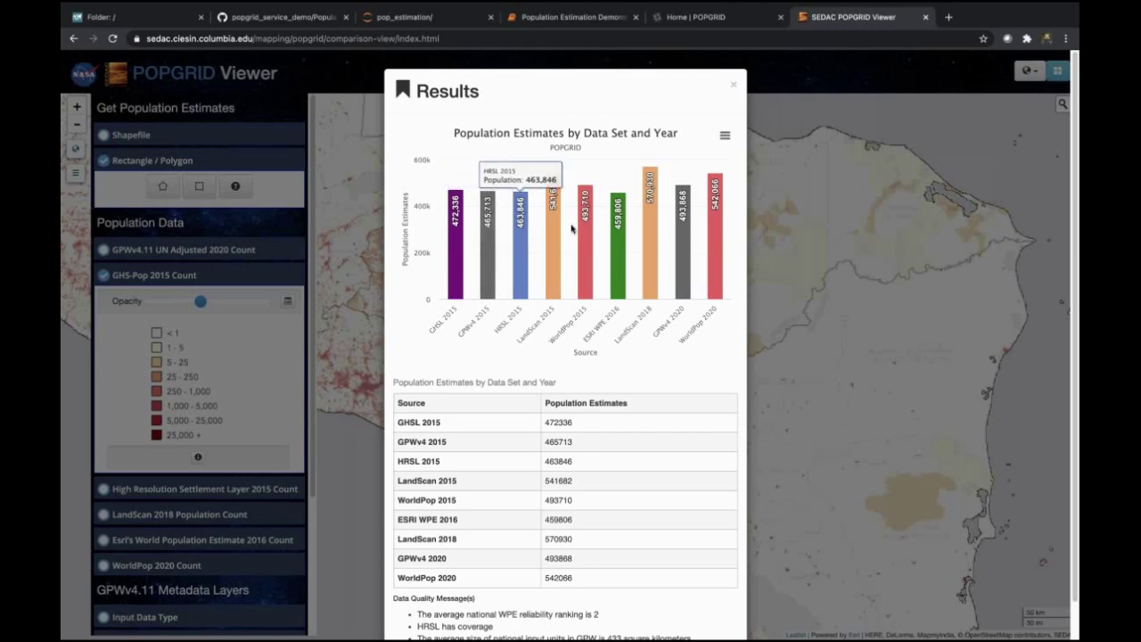
{"action": "mouse_move", "coordinate": [715, 229]}
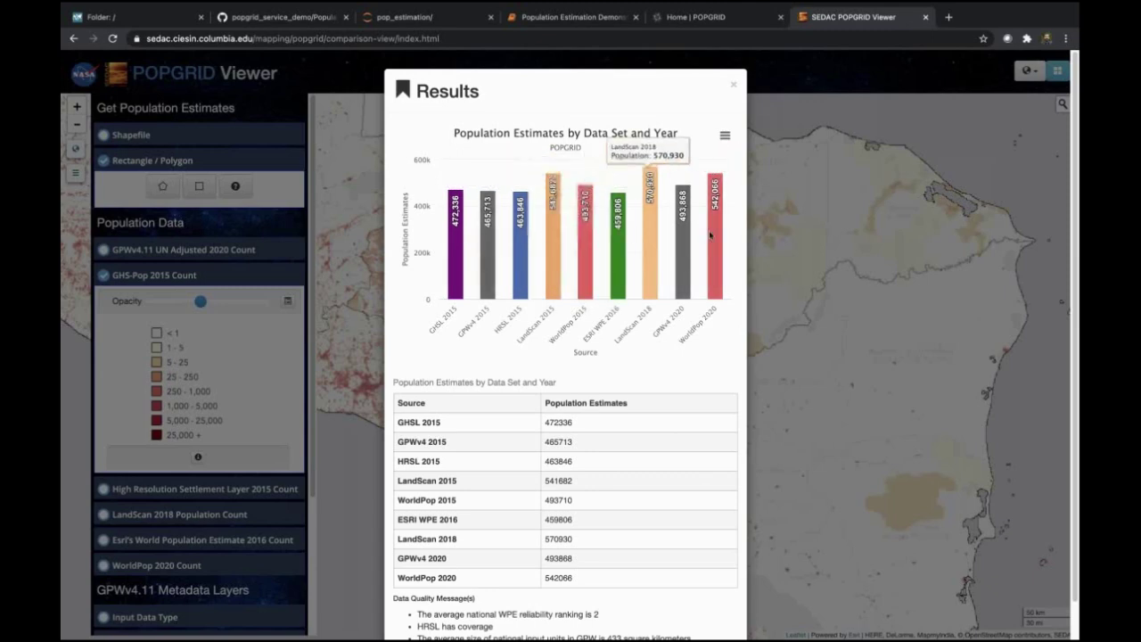
{"action": "mouse_move", "coordinate": [715, 207]}
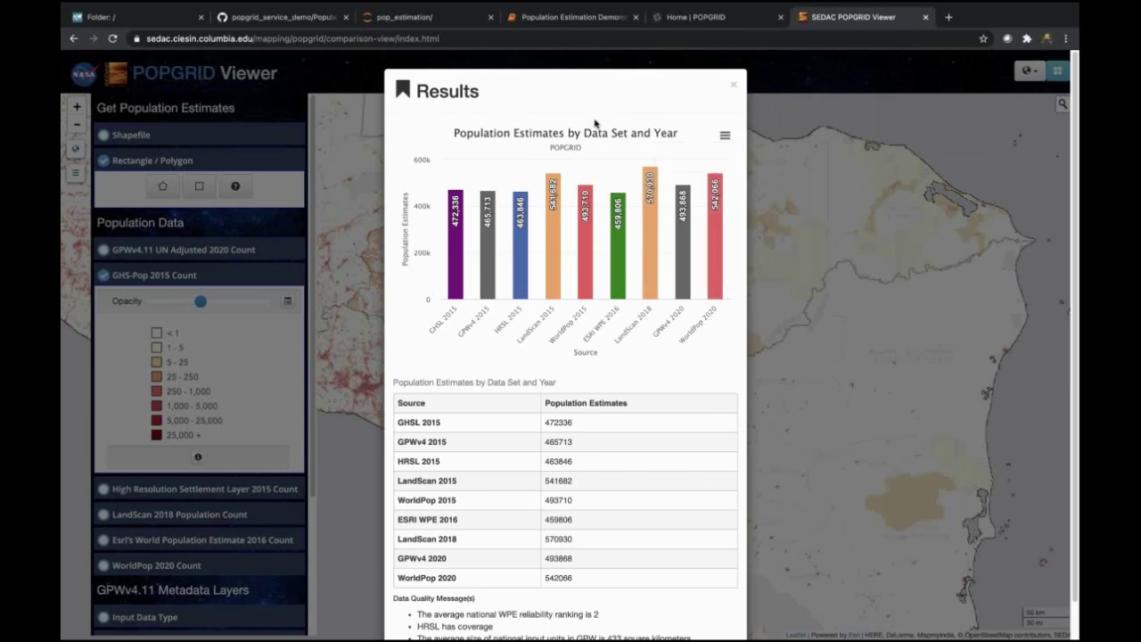
{"action": "mouse_move", "coordinate": [475, 286]}
{"action": "scroll", "coordinate": [475, 286], "scroll_direction": "down", "scroll_amount": 1}
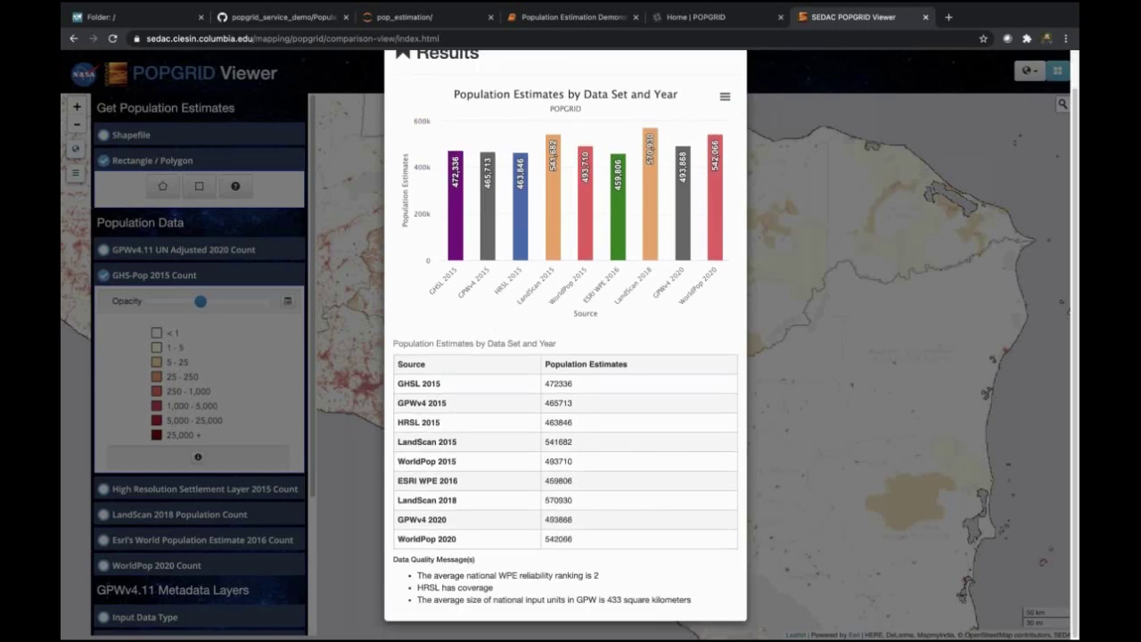
{"action": "scroll", "coordinate": [437, 159], "scroll_direction": "up", "scroll_amount": 1}
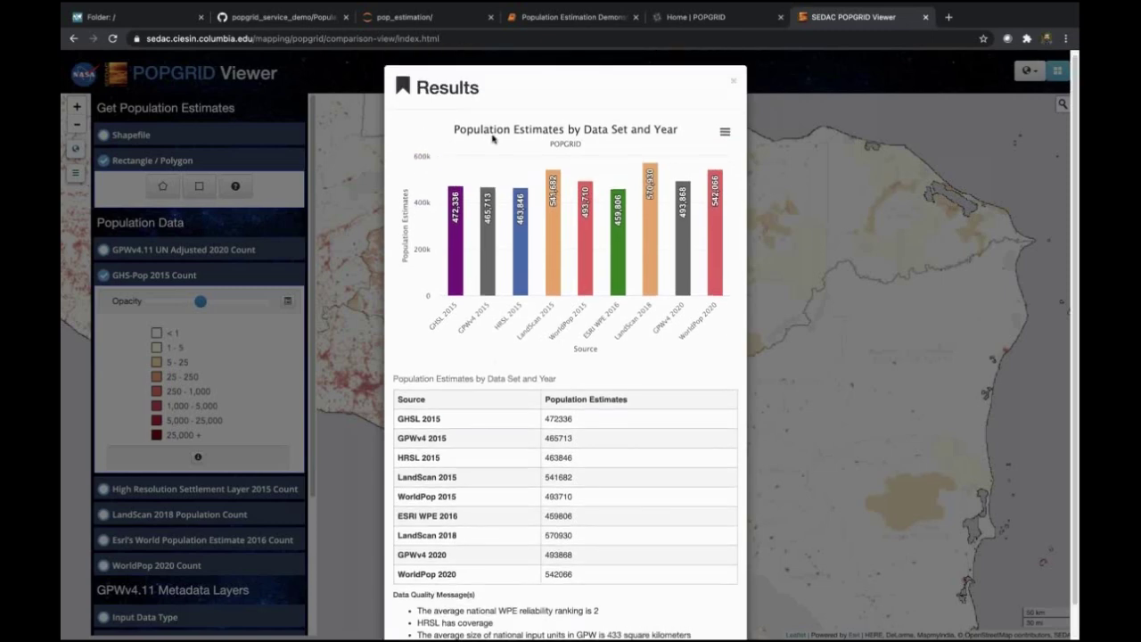
{"action": "left_click", "coordinate": [732, 81]}
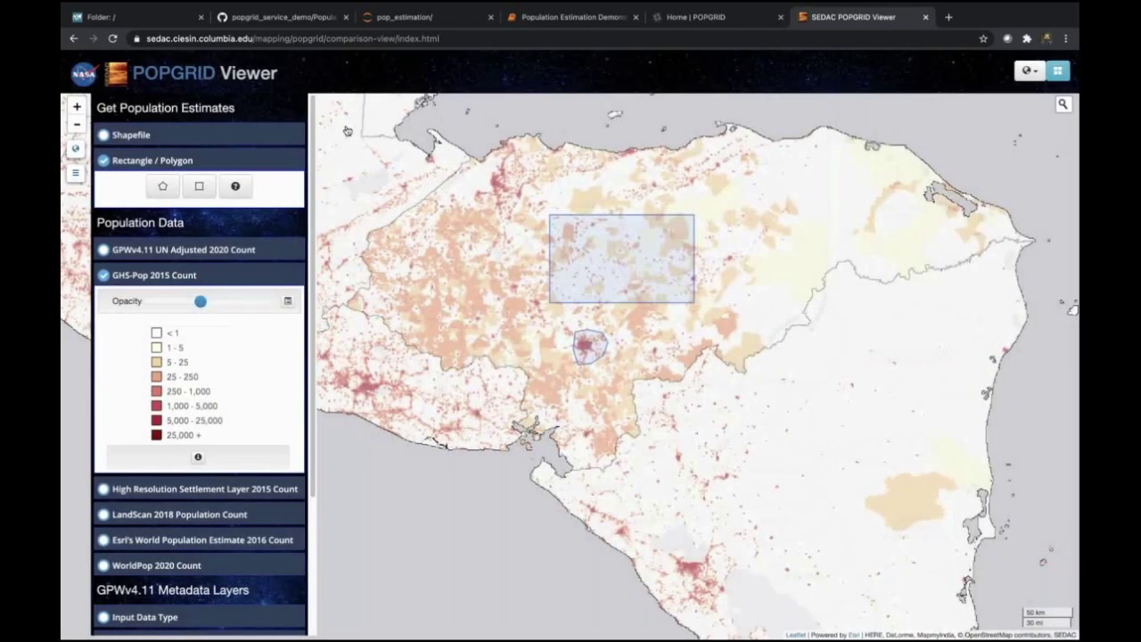
Check the file requirements for adding a zipped shapefile mask, and cancel without choosing a file
{"action": "scroll", "coordinate": [229, 269], "scroll_direction": "down", "scroll_amount": 2}
{"action": "scroll", "coordinate": [178, 223], "scroll_direction": "up", "scroll_amount": 2}
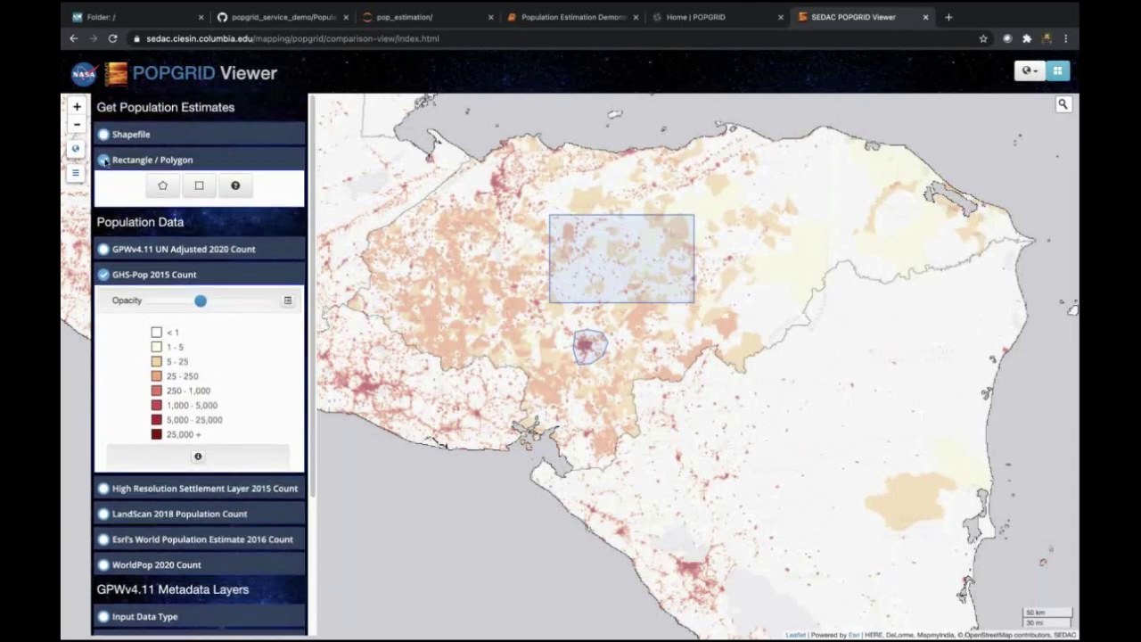
{"action": "left_click", "coordinate": [130, 137]}
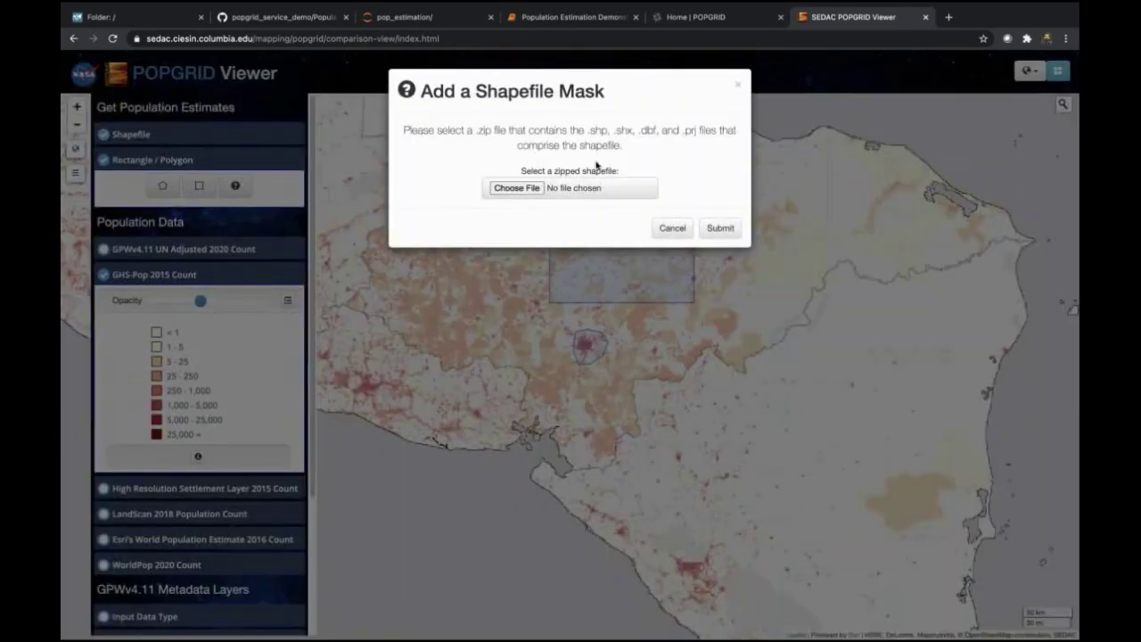
{"action": "left_click", "coordinate": [667, 228]}
Switch to the colombia project in QGIS and view the whole geoBoundaries COL-ADM2 layer
{"action": "mouse_move", "coordinate": [457, 624]}
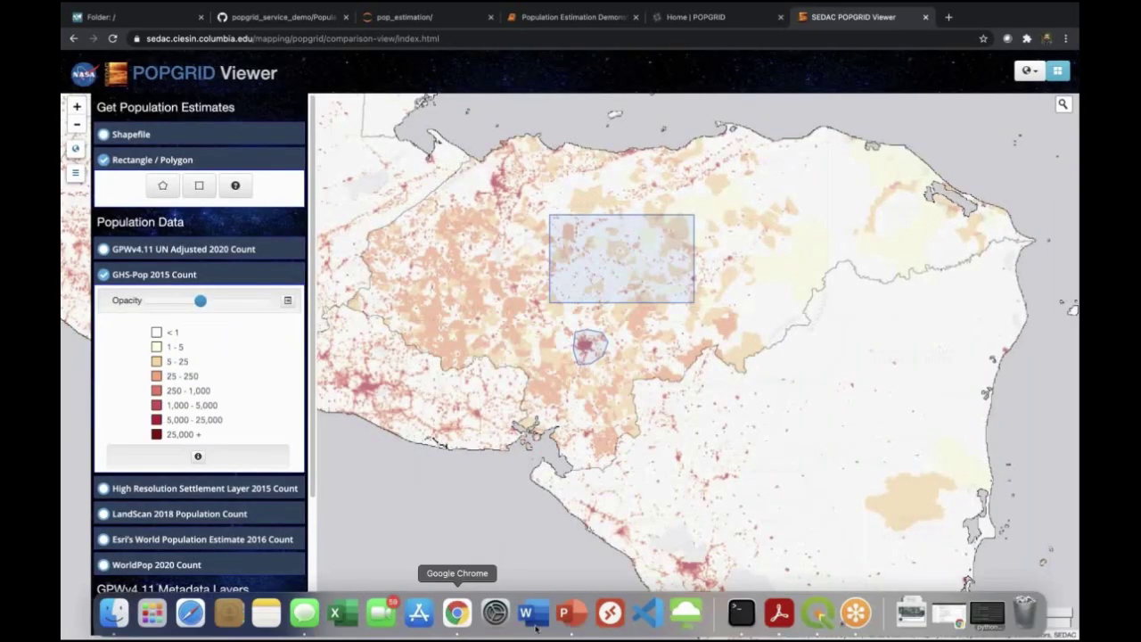
{"action": "left_click", "coordinate": [818, 613]}
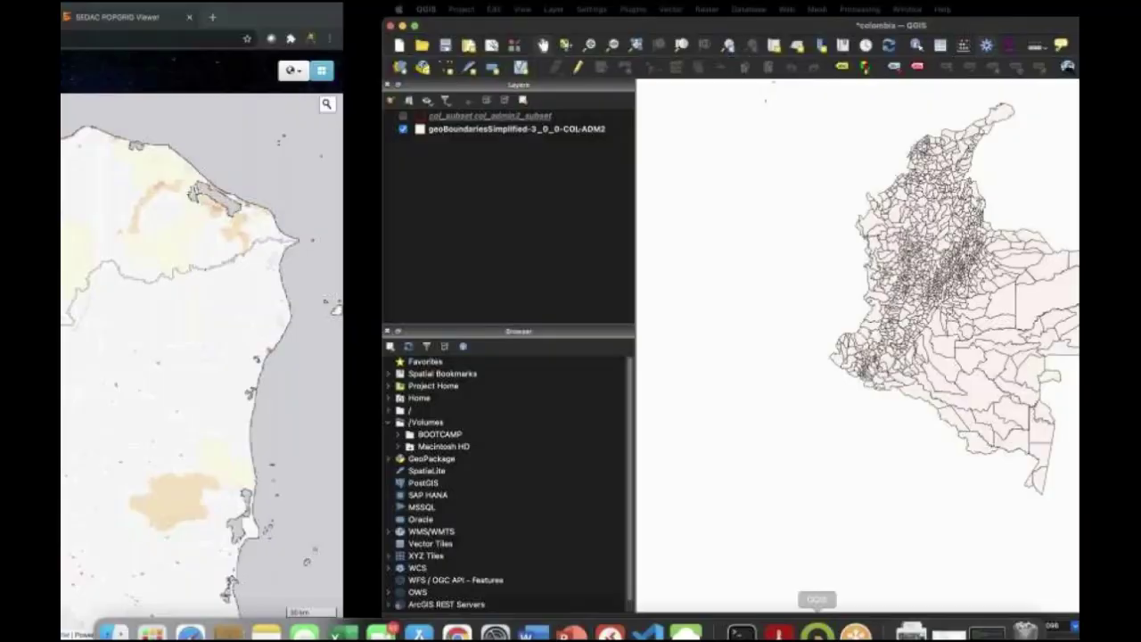
{"action": "left_click_drag", "start_coordinate": [634, 258], "coordinate": [589, 288]}
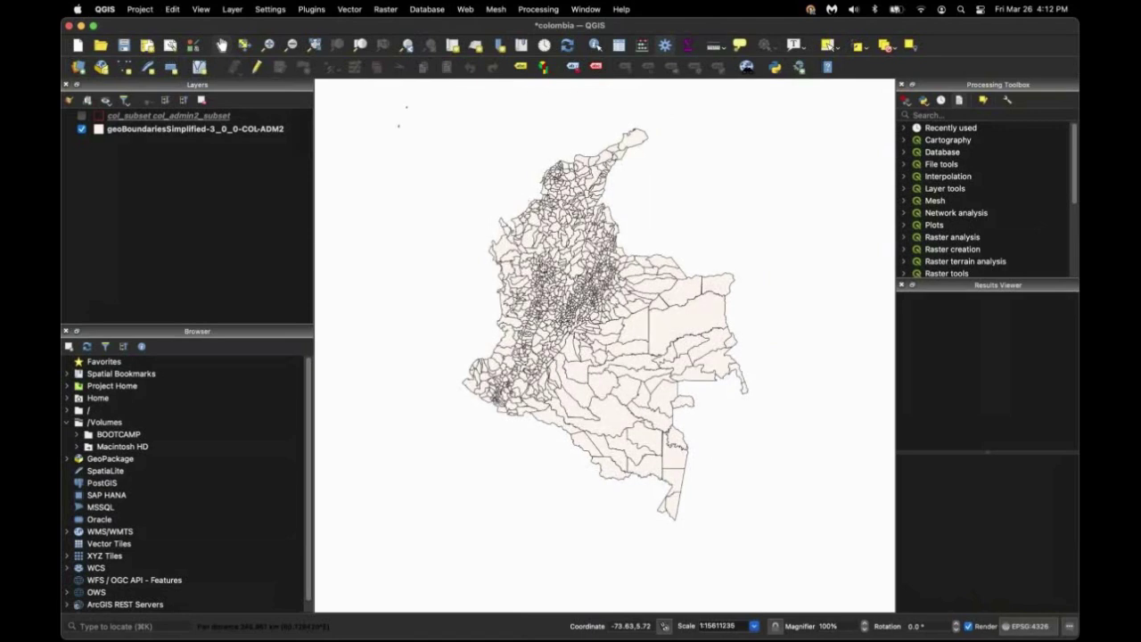
Show the col_admin2_subset layer over the Colombia boundaries and view its highlighted municipalities up close
{"action": "left_click", "coordinate": [82, 117]}
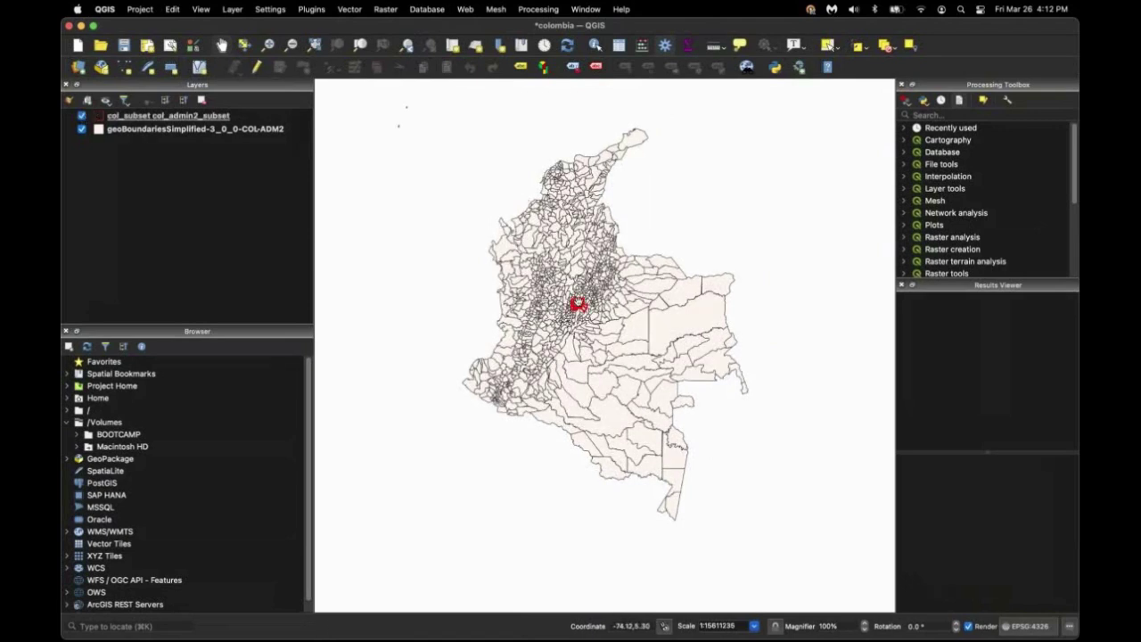
{"action": "scroll", "coordinate": [577, 303], "scroll_direction": "up", "scroll_amount": 2}
{"action": "scroll", "coordinate": [578, 303], "scroll_direction": "up", "scroll_amount": 3}
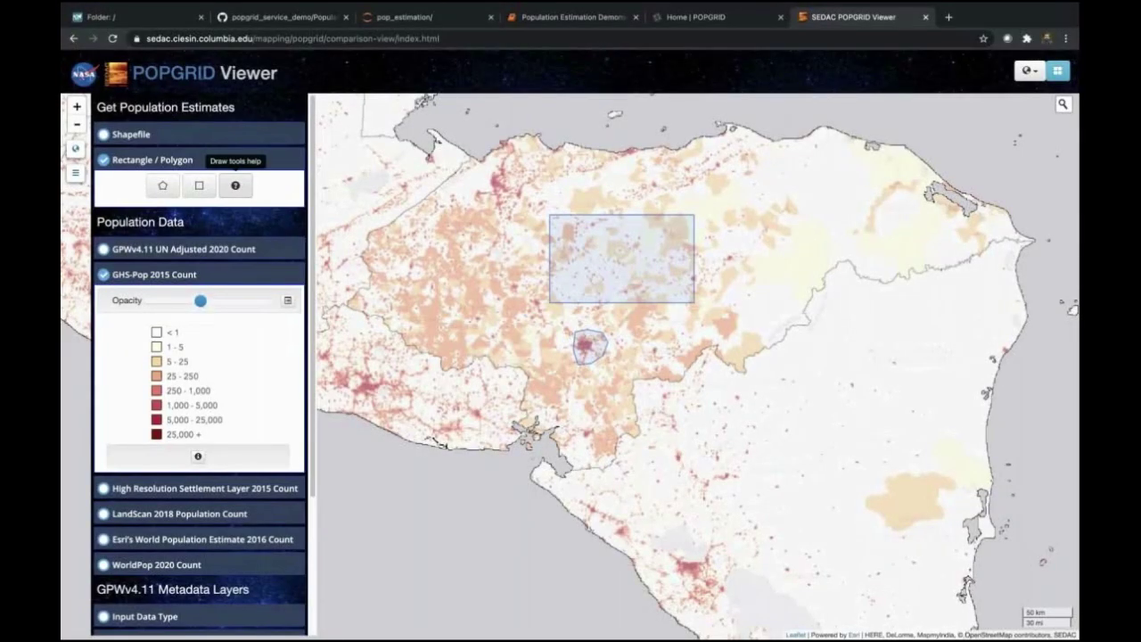
Switch to the POPGRID Viewer, upload col_admin2_subset.zip as a shapefile mask, and accept merging its polygons and the usage note
{"action": "left_click", "coordinate": [143, 133]}
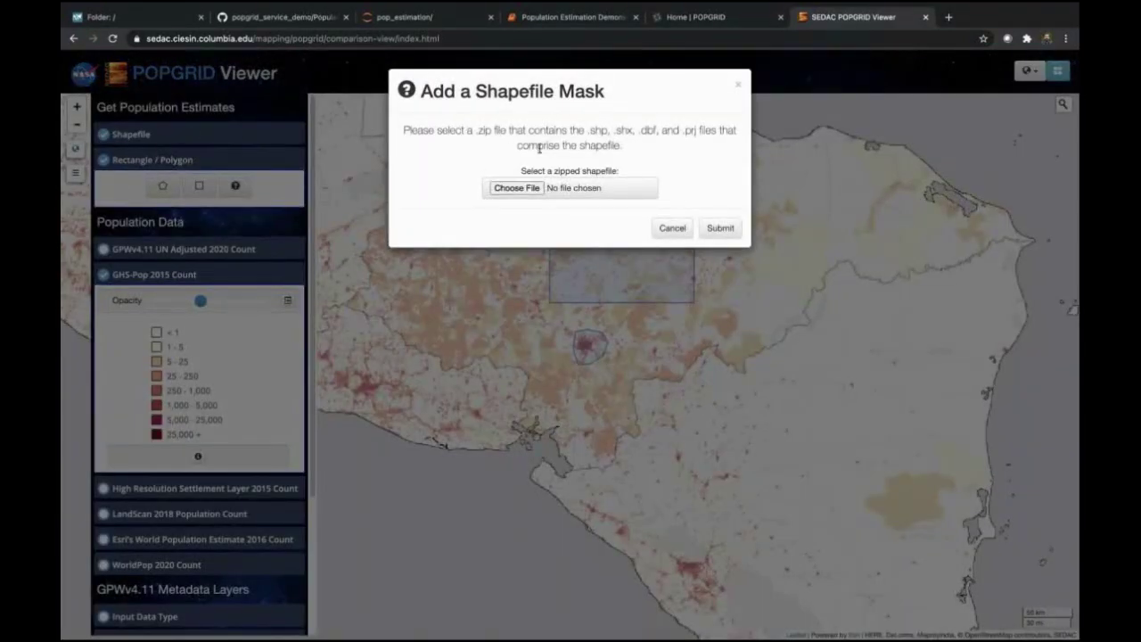
{"action": "left_click", "coordinate": [535, 189]}
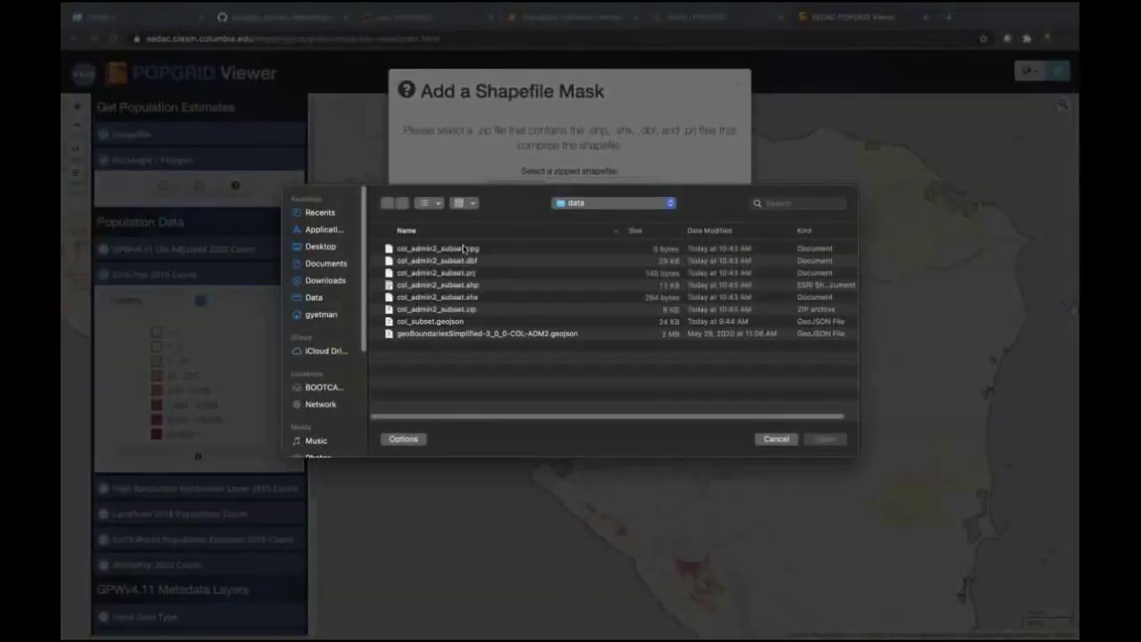
{"action": "left_click", "coordinate": [469, 309]}
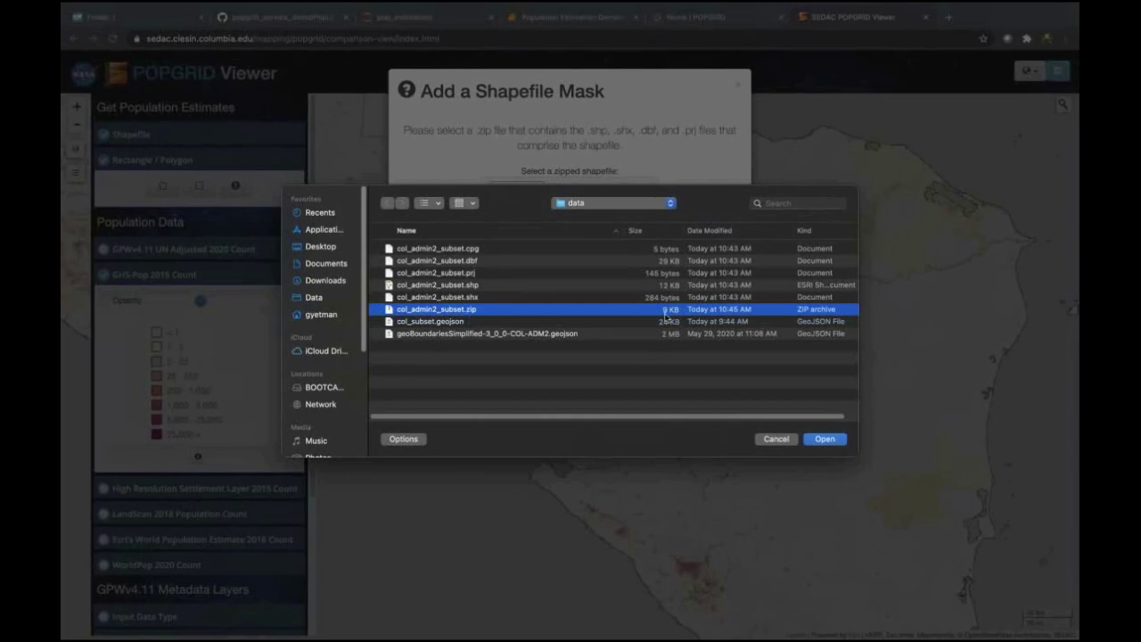
{"action": "left_click", "coordinate": [823, 438]}
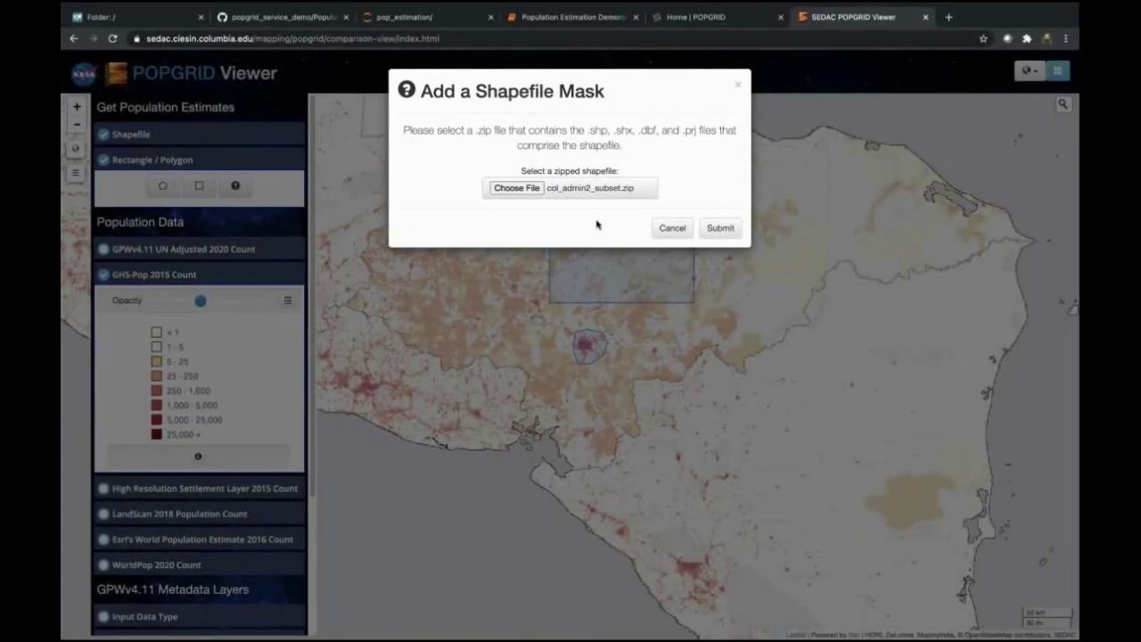
{"action": "left_click", "coordinate": [719, 228]}
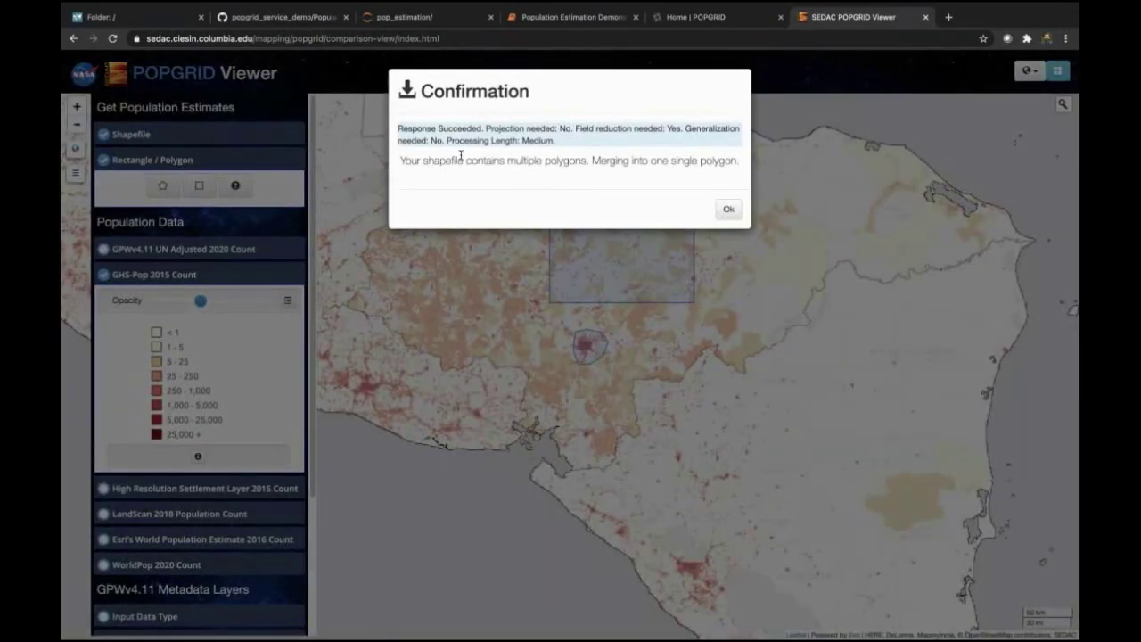
{"action": "left_click_drag", "start_coordinate": [401, 160], "coordinate": [704, 176]}
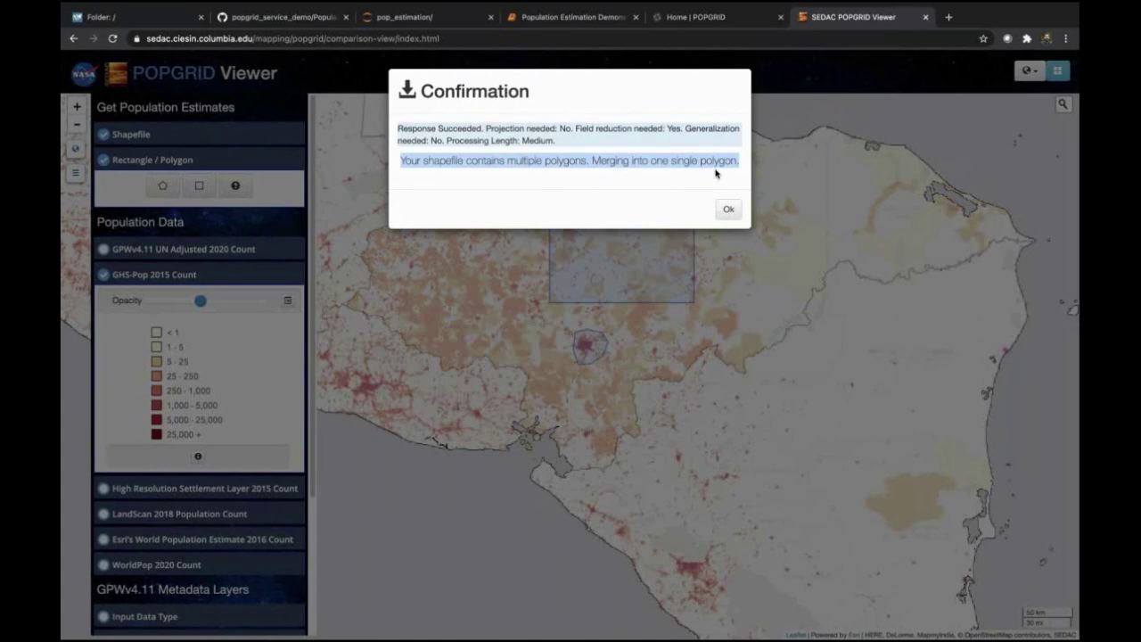
{"action": "left_click", "coordinate": [729, 210]}
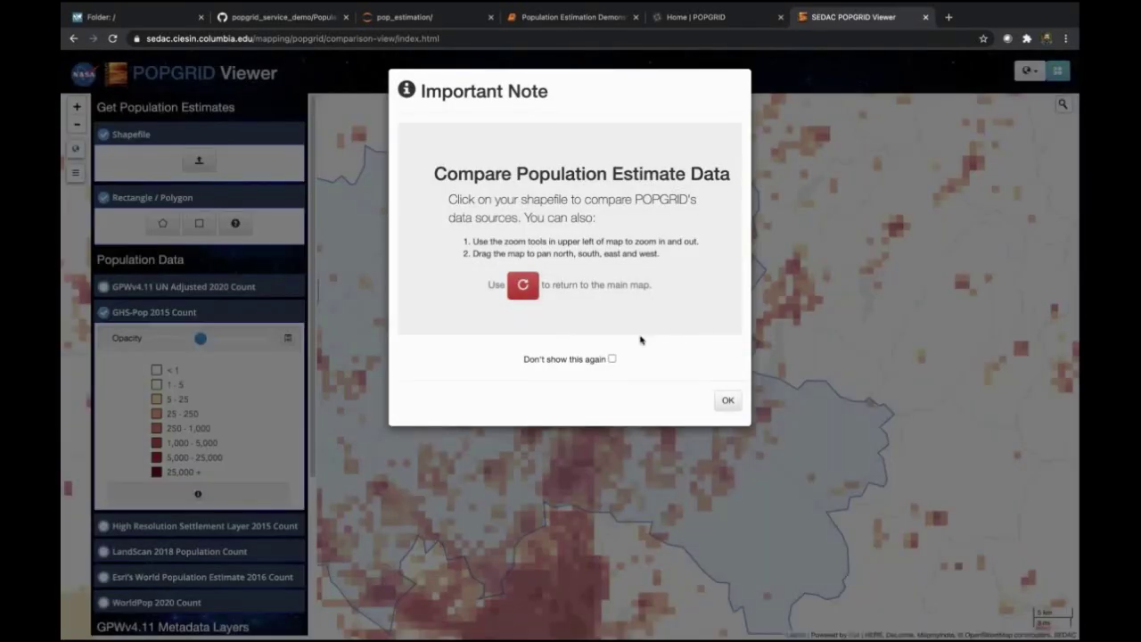
{"action": "left_click", "coordinate": [725, 402]}
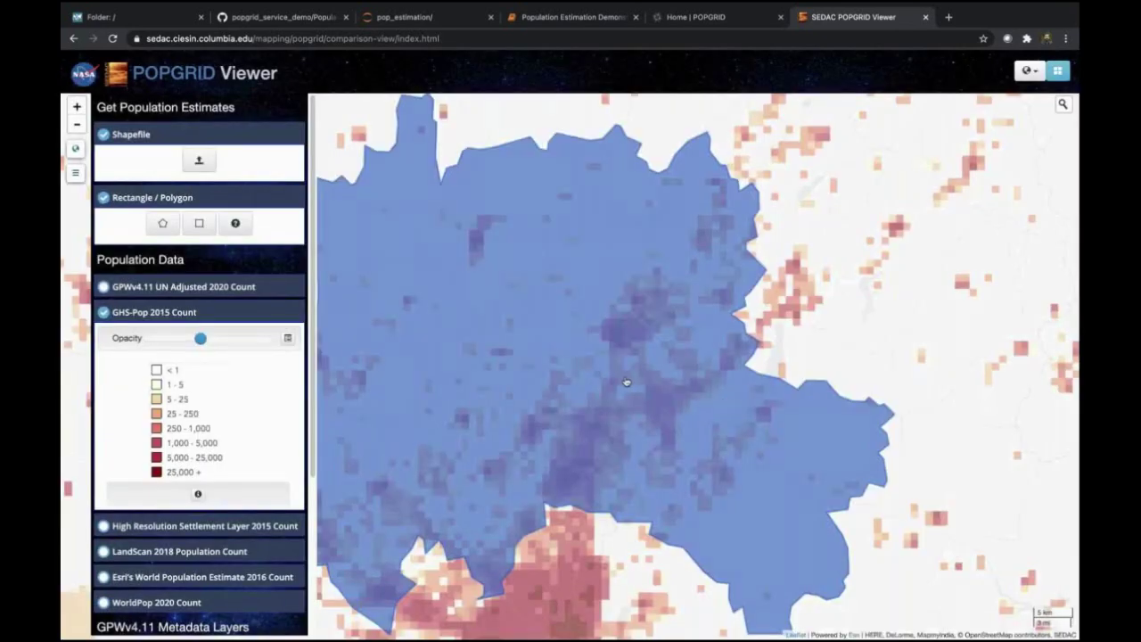
Get the population estimates for the uploaded shapefile polygon, close the results, and view the surrounding part of Colombia
{"action": "scroll", "coordinate": [625, 382], "scroll_direction": "down", "scroll_amount": 2}
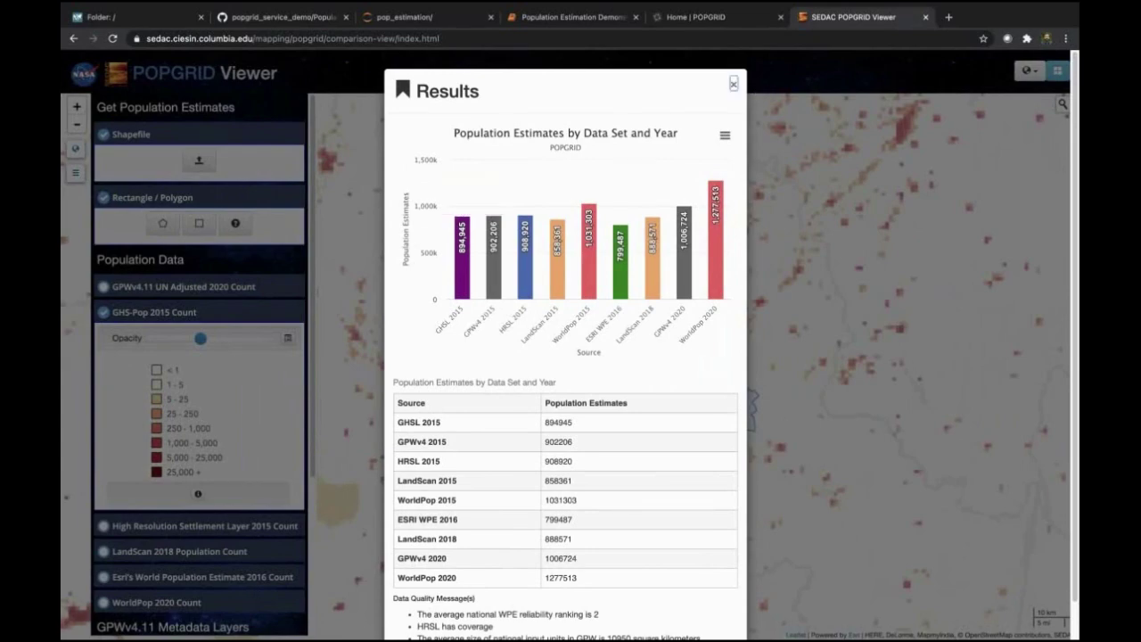
{"action": "left_click", "coordinate": [734, 85]}
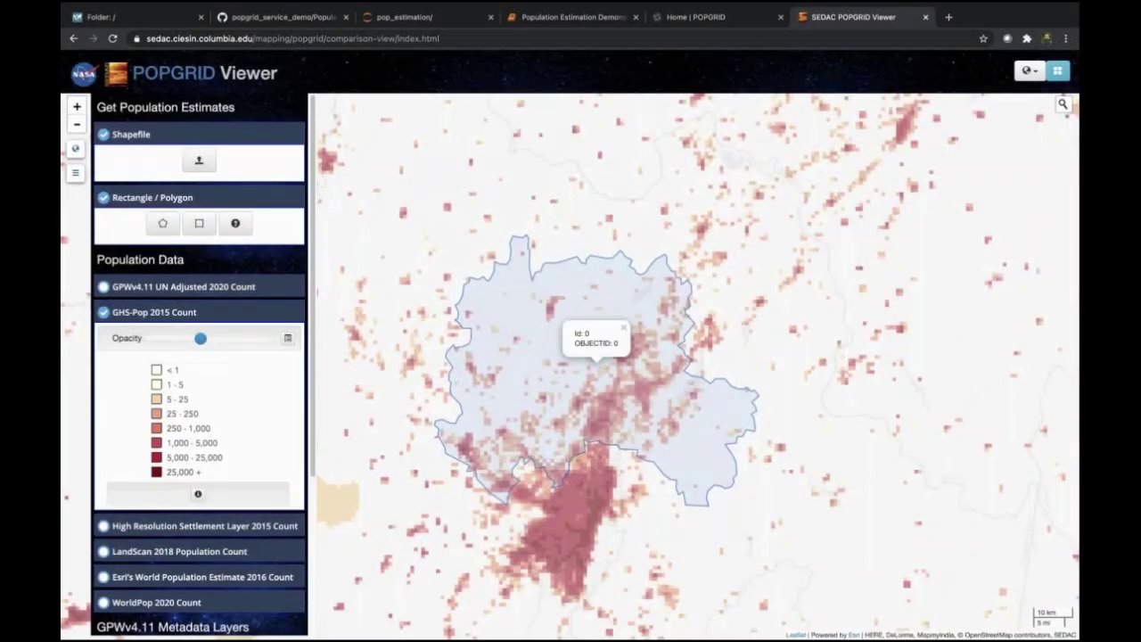
{"action": "scroll", "coordinate": [515, 338], "scroll_direction": "down", "scroll_amount": 2}
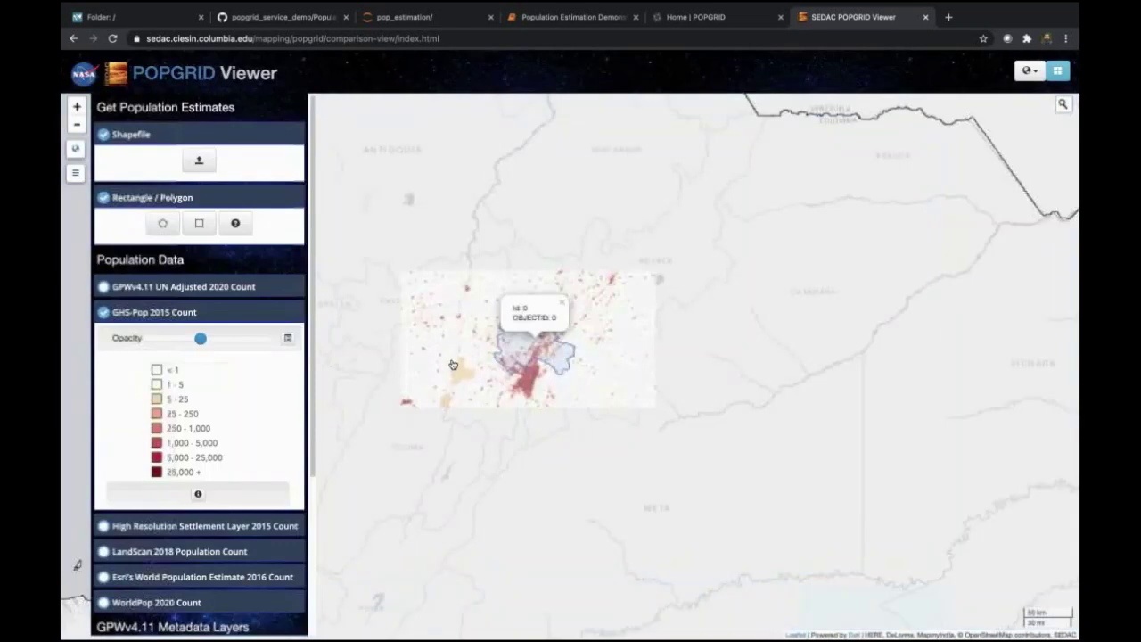
{"action": "left_click_drag", "start_coordinate": [453, 365], "coordinate": [618, 400]}
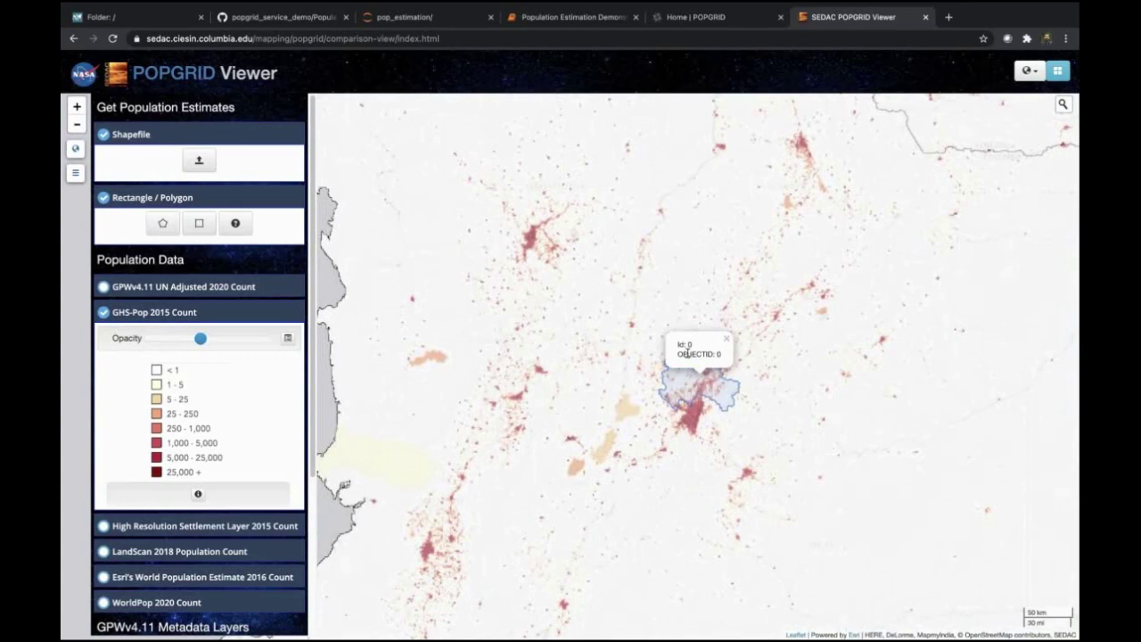
In the ArcGIS REST Services Directory, open the popgrid_counts map service from the ciesin folder and review its list of layers
{"action": "left_click", "coordinate": [158, 19]}
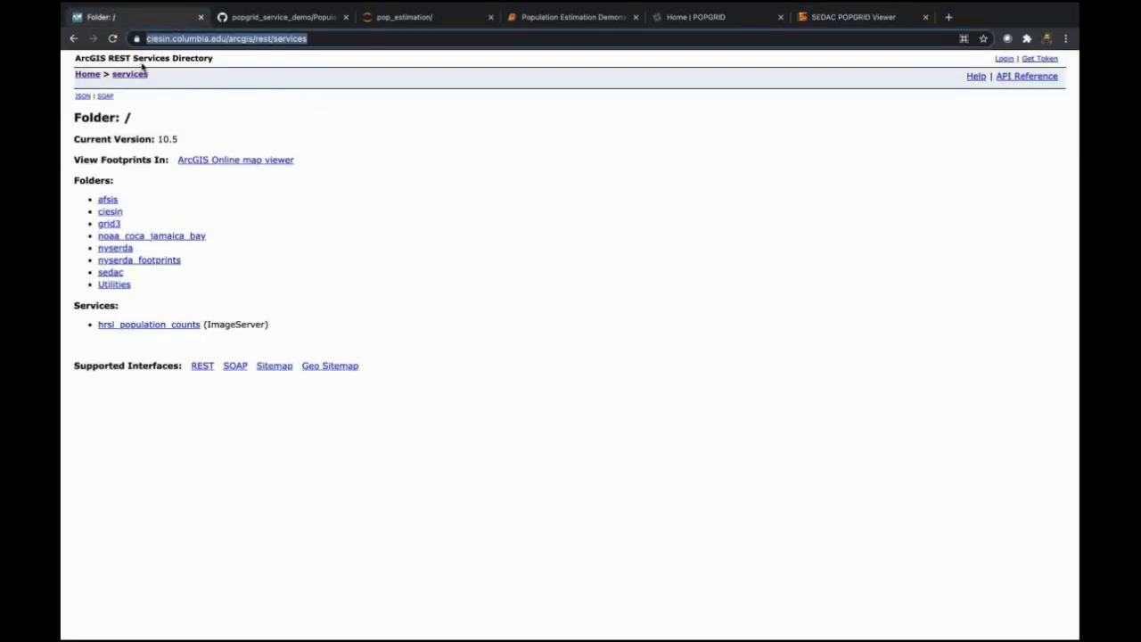
{"action": "left_click", "coordinate": [337, 38]}
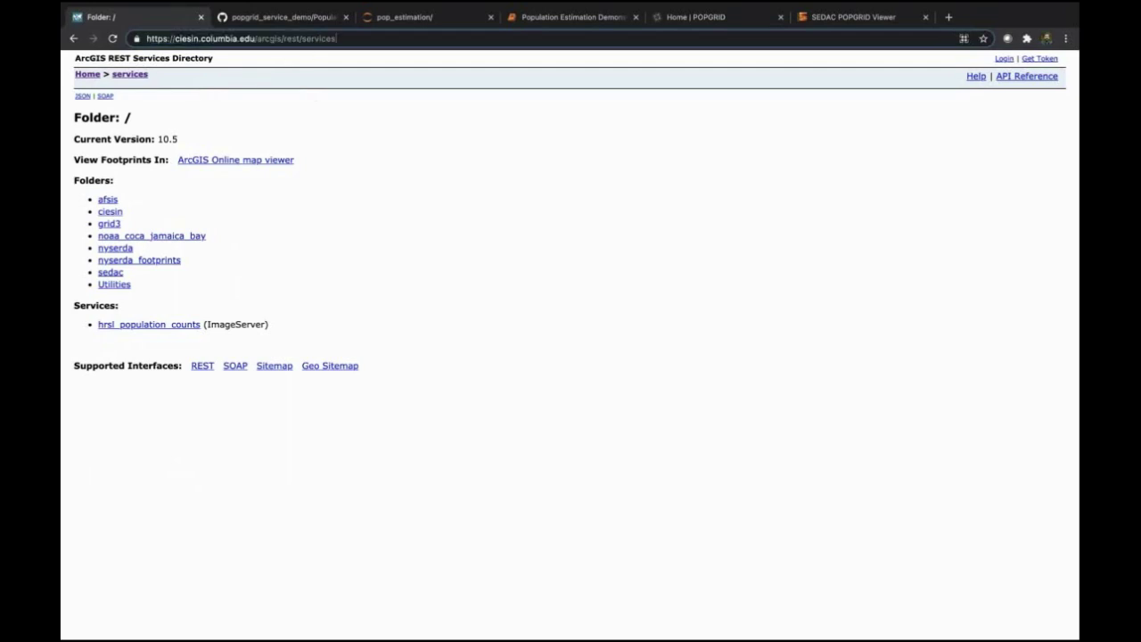
{"action": "triple_click", "coordinate": [143, 39]}
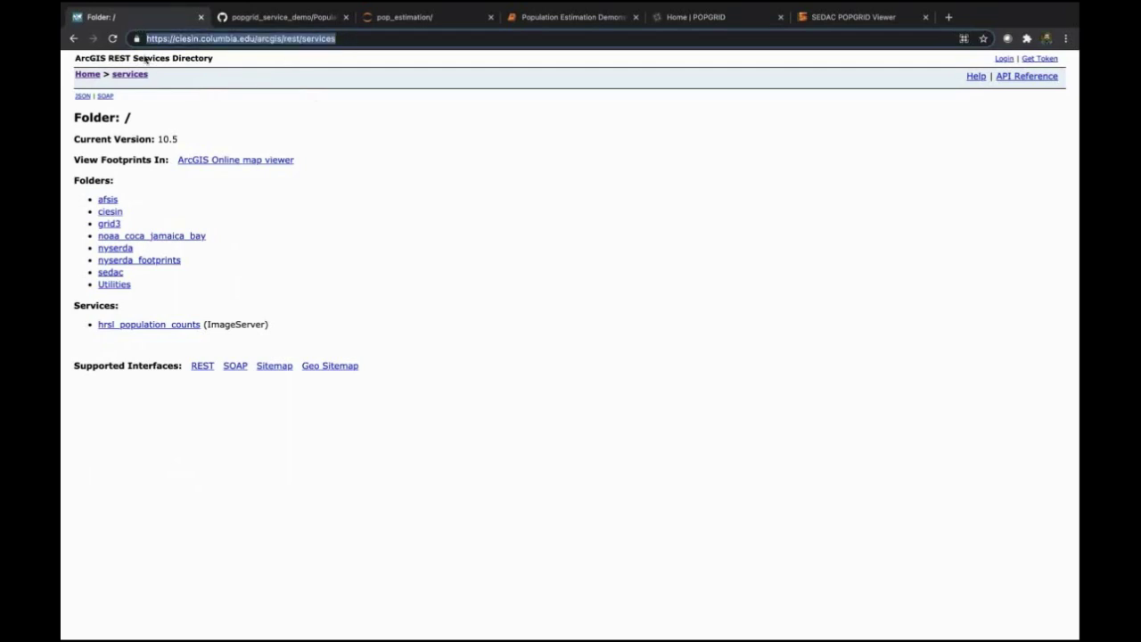
{"action": "left_click", "coordinate": [113, 214]}
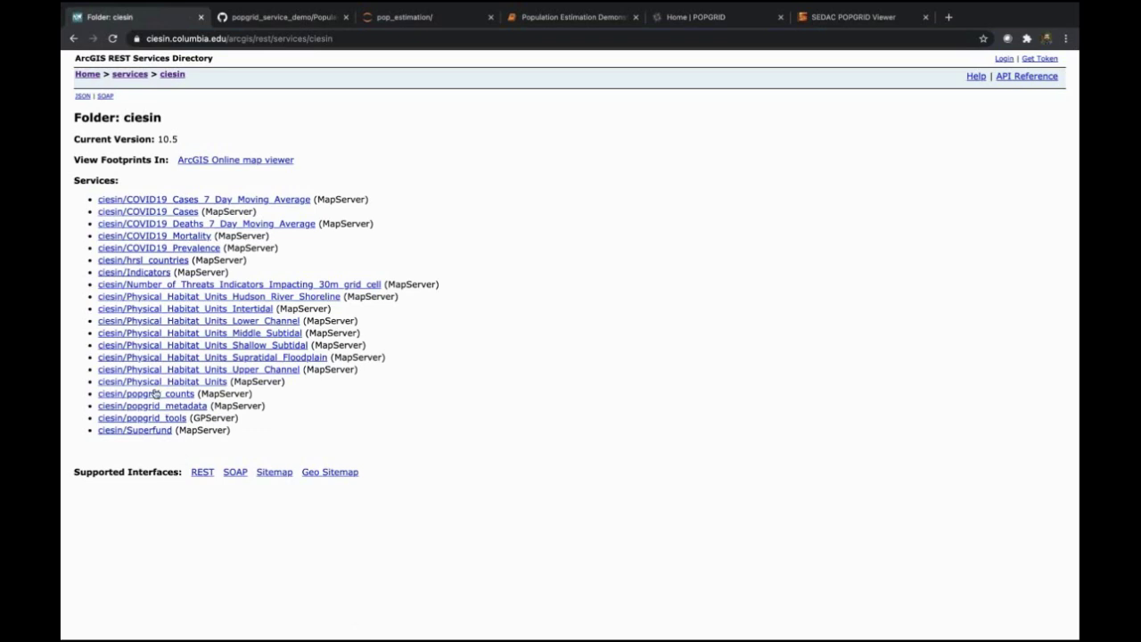
{"action": "left_click_drag", "start_coordinate": [197, 393], "coordinate": [101, 394]}
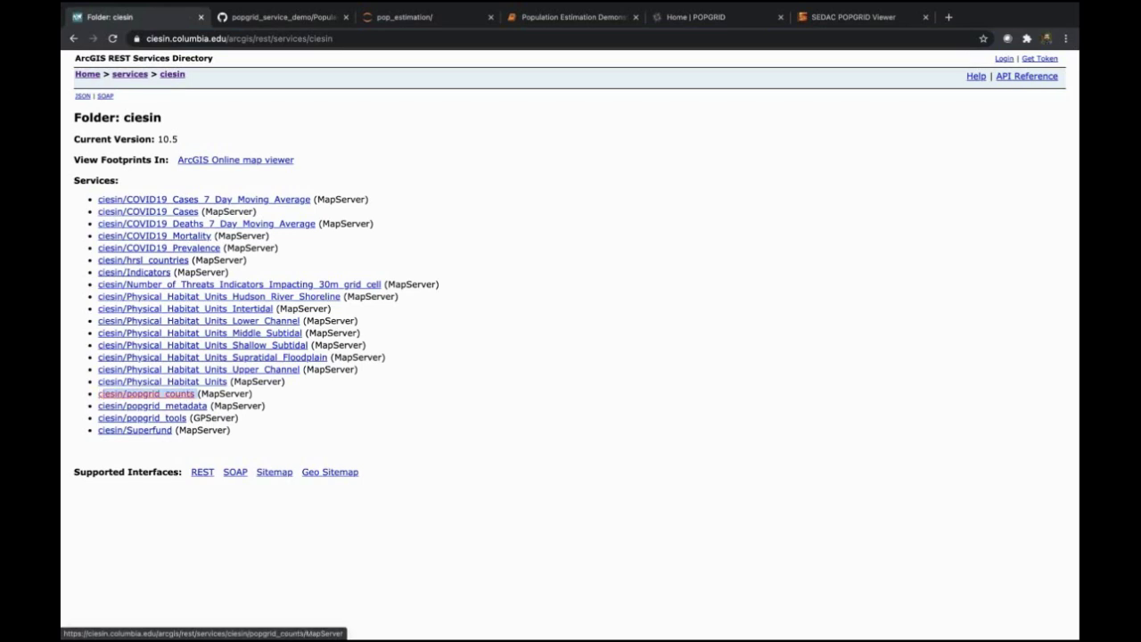
{"action": "left_click", "coordinate": [101, 394]}
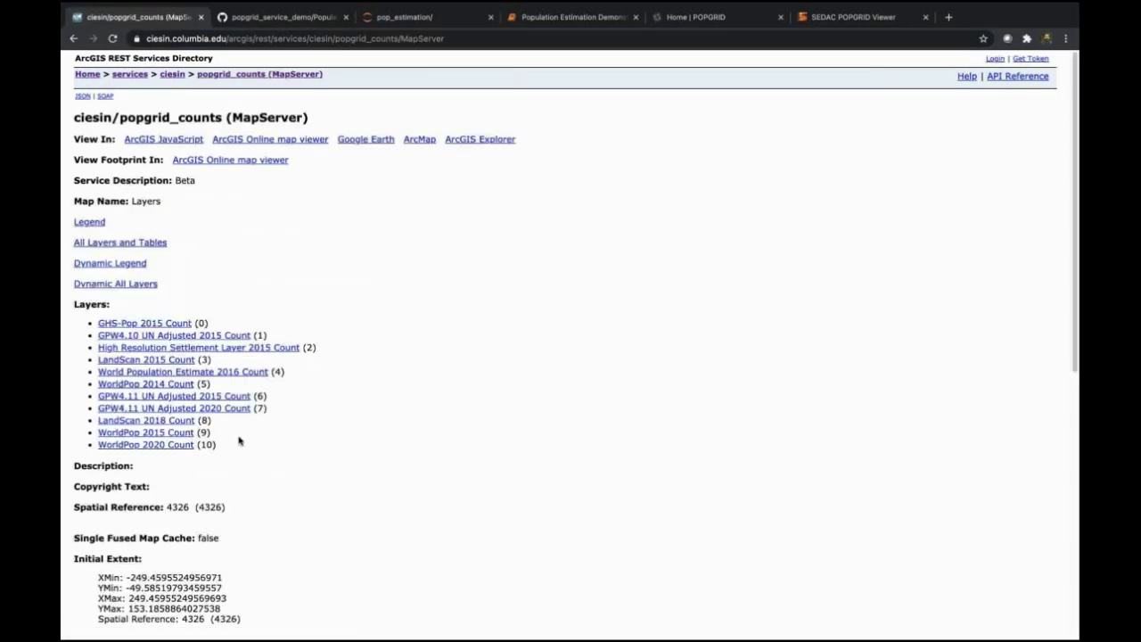
{"action": "left_click_drag", "start_coordinate": [218, 446], "coordinate": [202, 343]}
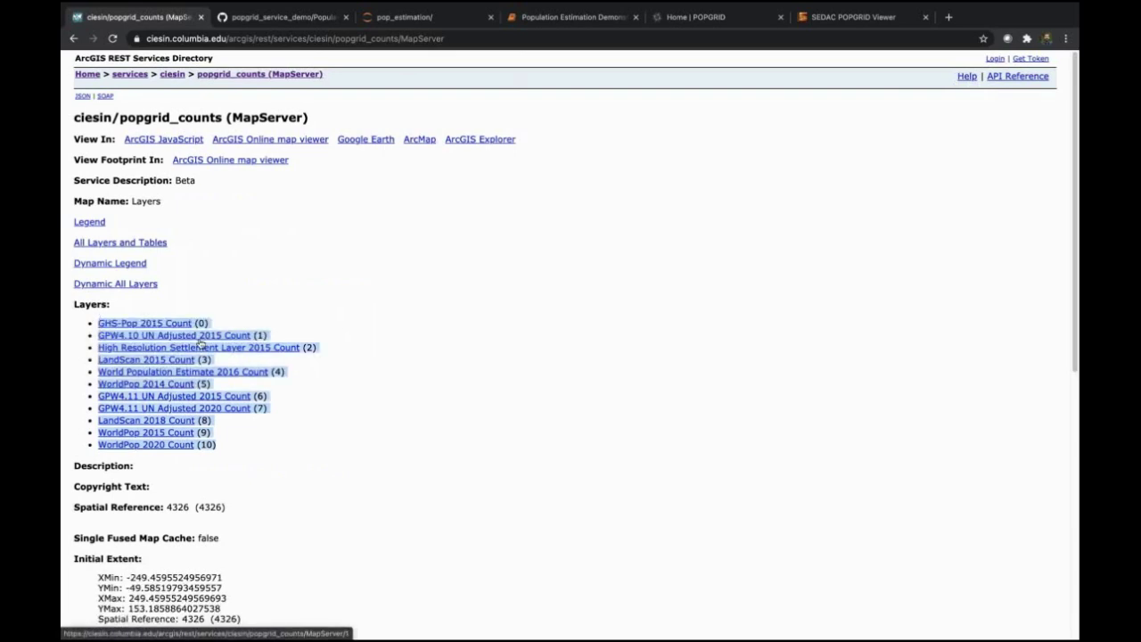
Copy the web address of the popgrid_counts MapServer page
{"action": "left_click", "coordinate": [456, 39]}
{"action": "right_click", "coordinate": [454, 38]}
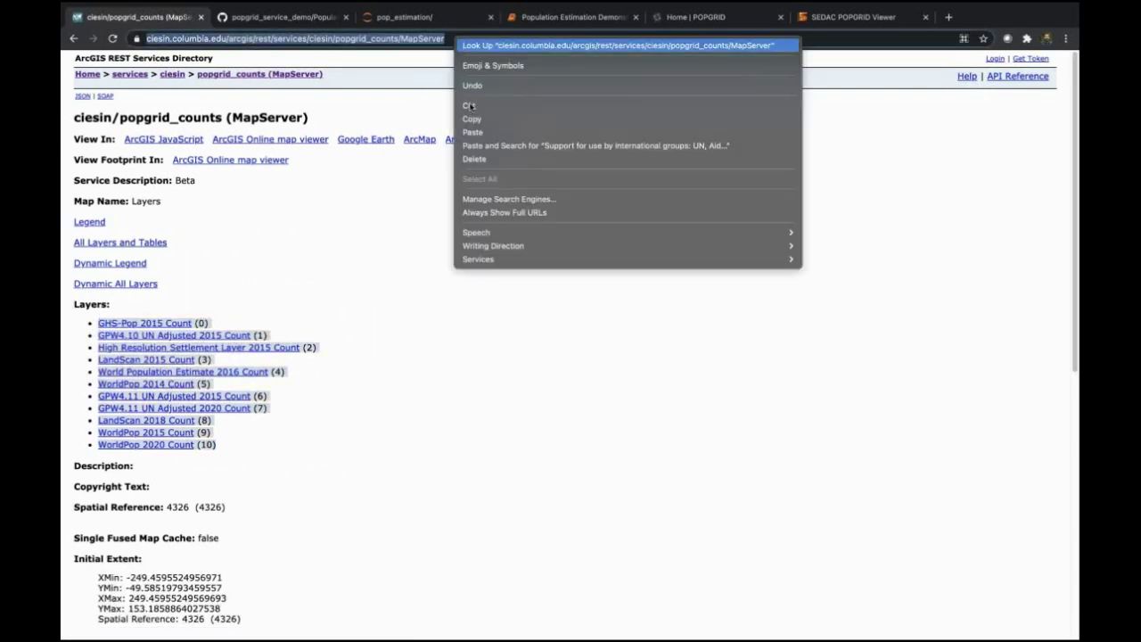
{"action": "left_click", "coordinate": [472, 122]}
Switch to QGIS and create a new ArcGIS REST Server connection named POPGRID, using the copied popgrid_counts MapServer address as its URL
{"action": "key", "text": "ctrl+Right"}
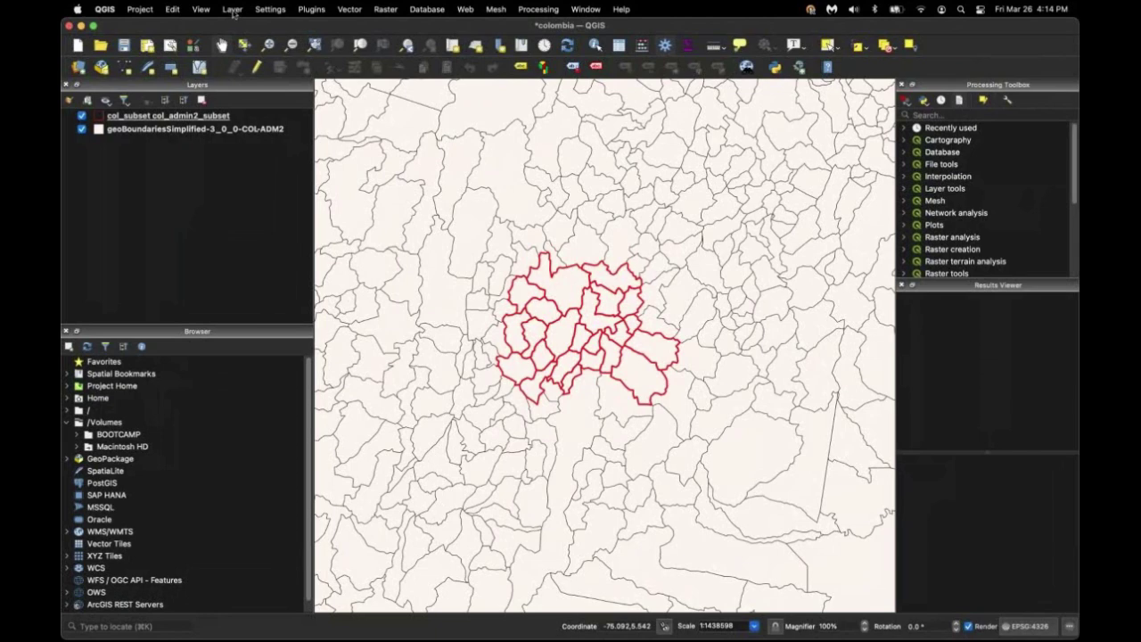
{"action": "left_click", "coordinate": [232, 9]}
{"action": "mouse_move", "coordinate": [343, 55]}
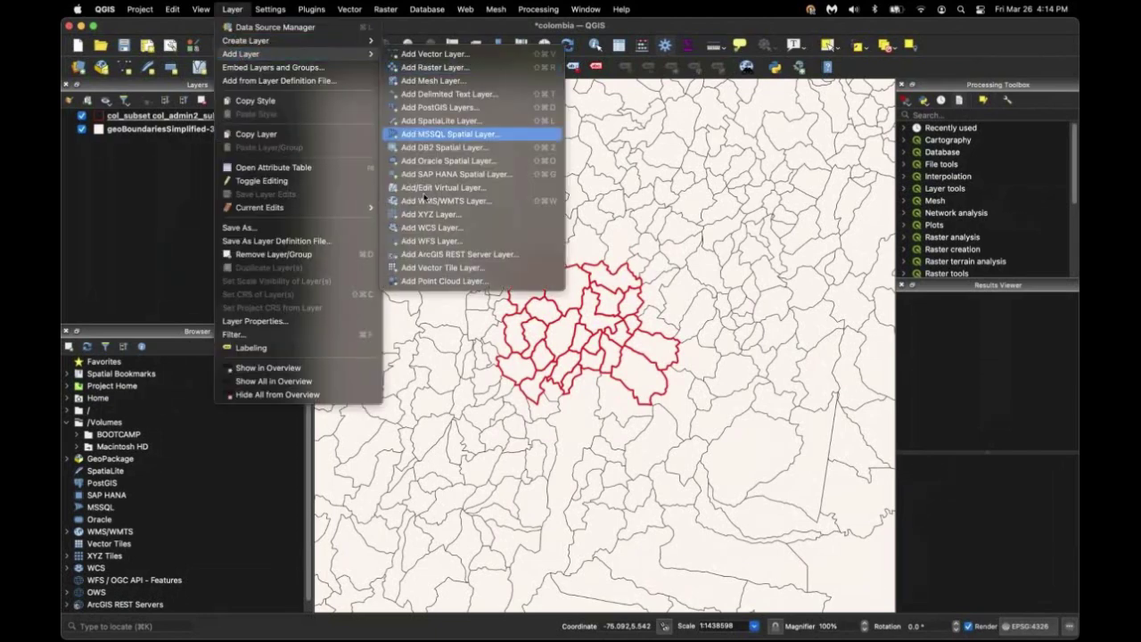
{"action": "left_click", "coordinate": [460, 256]}
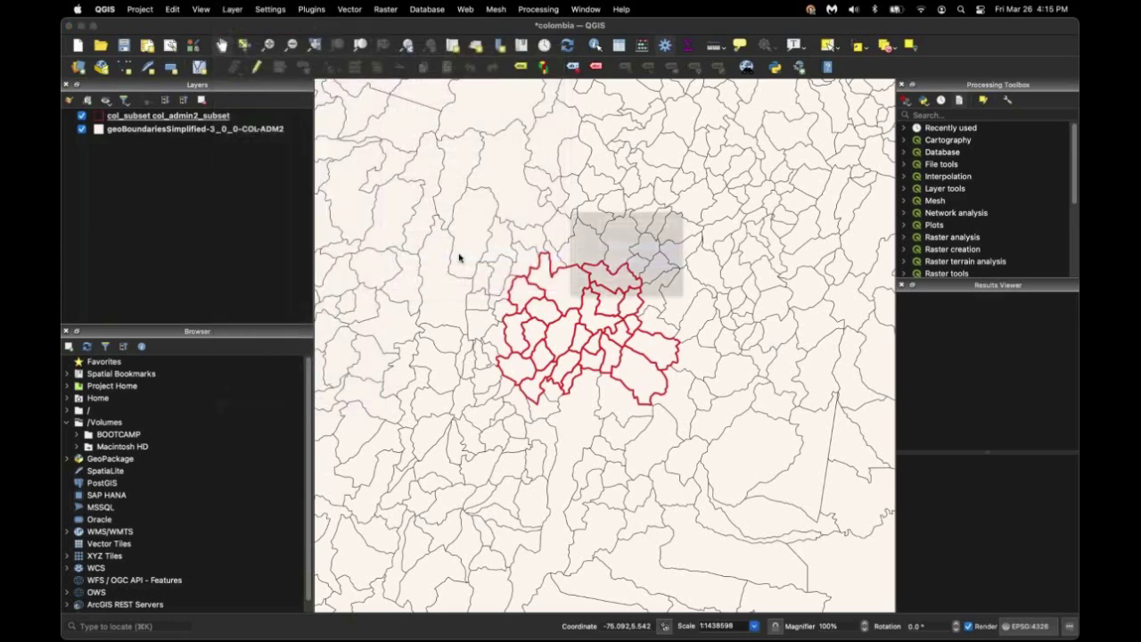
{"action": "left_click", "coordinate": [583, 104]}
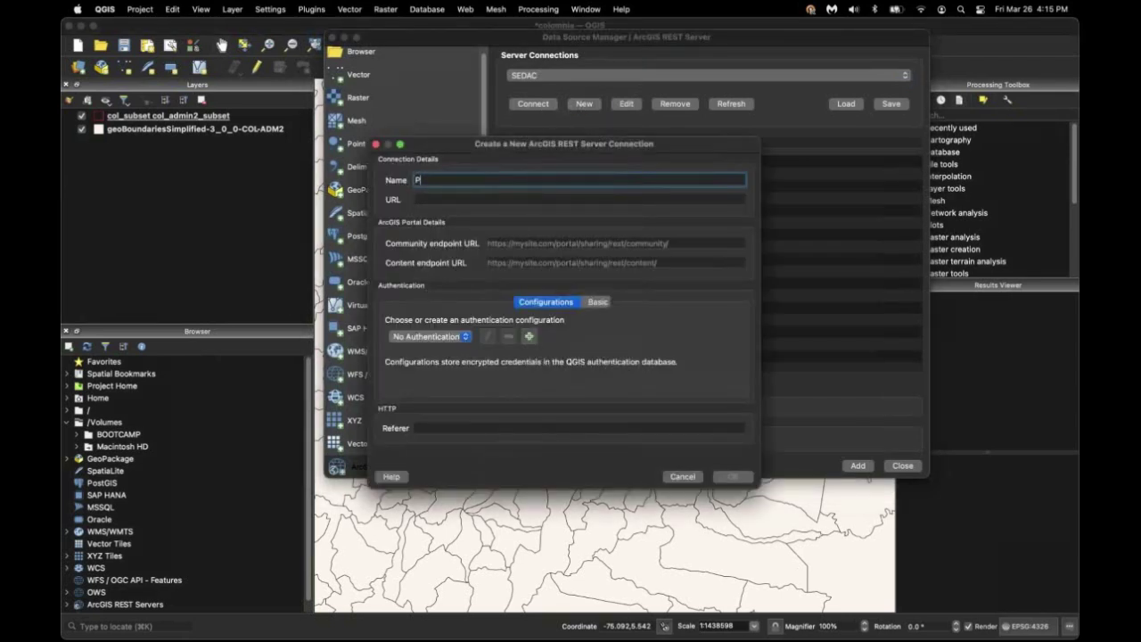
{"action": "left_click", "coordinate": [464, 198]}
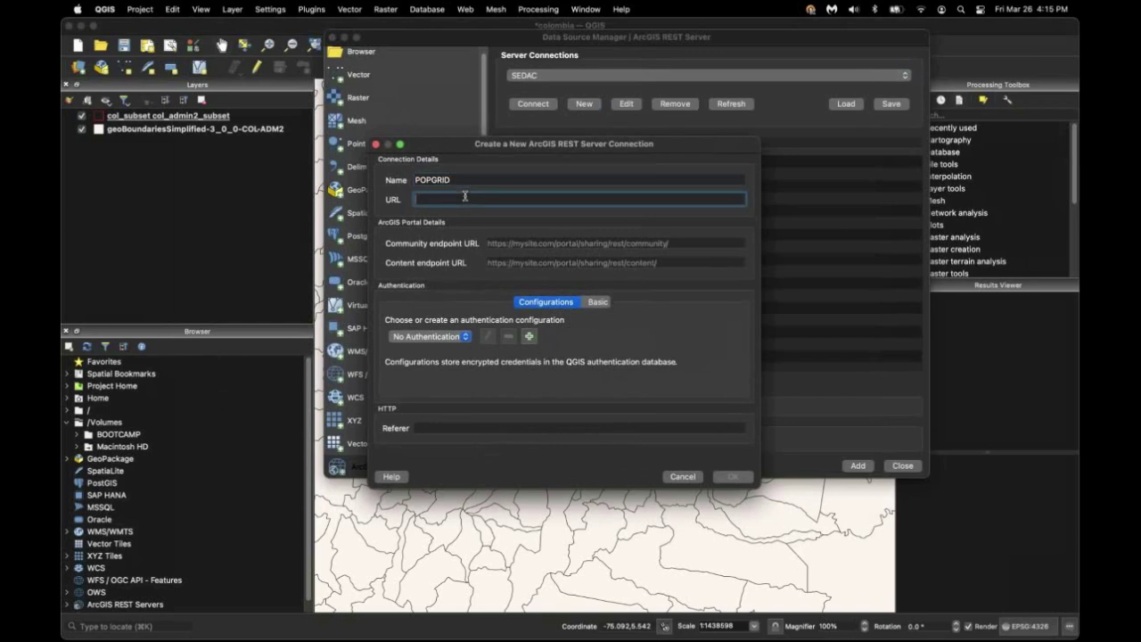
{"action": "key", "text": "super+v"}
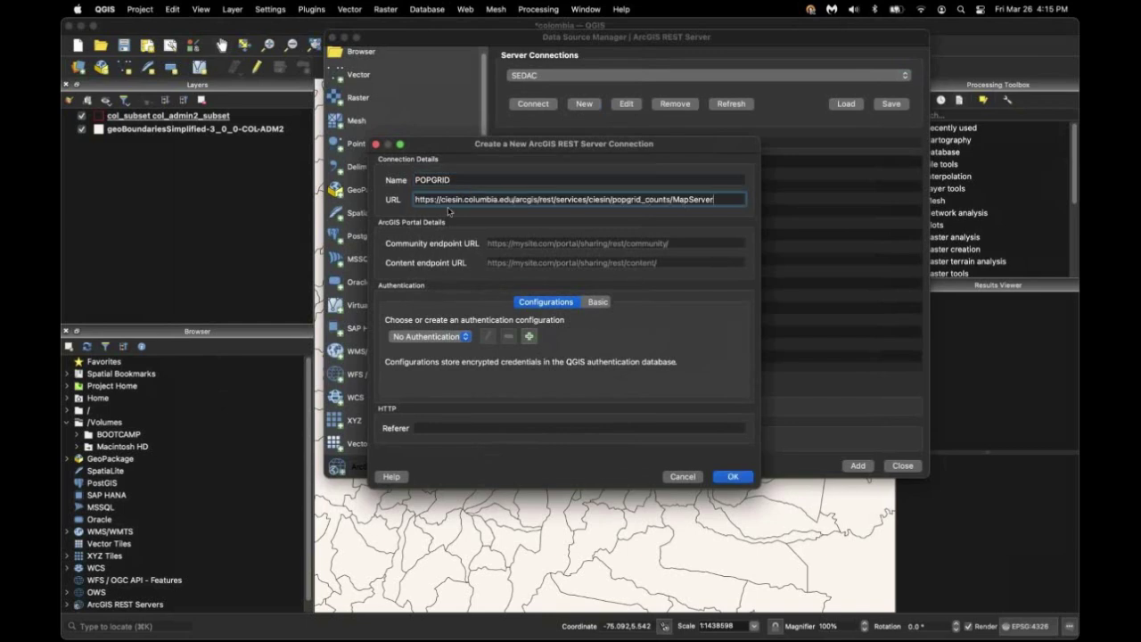
{"action": "triple_click", "coordinate": [489, 199]}
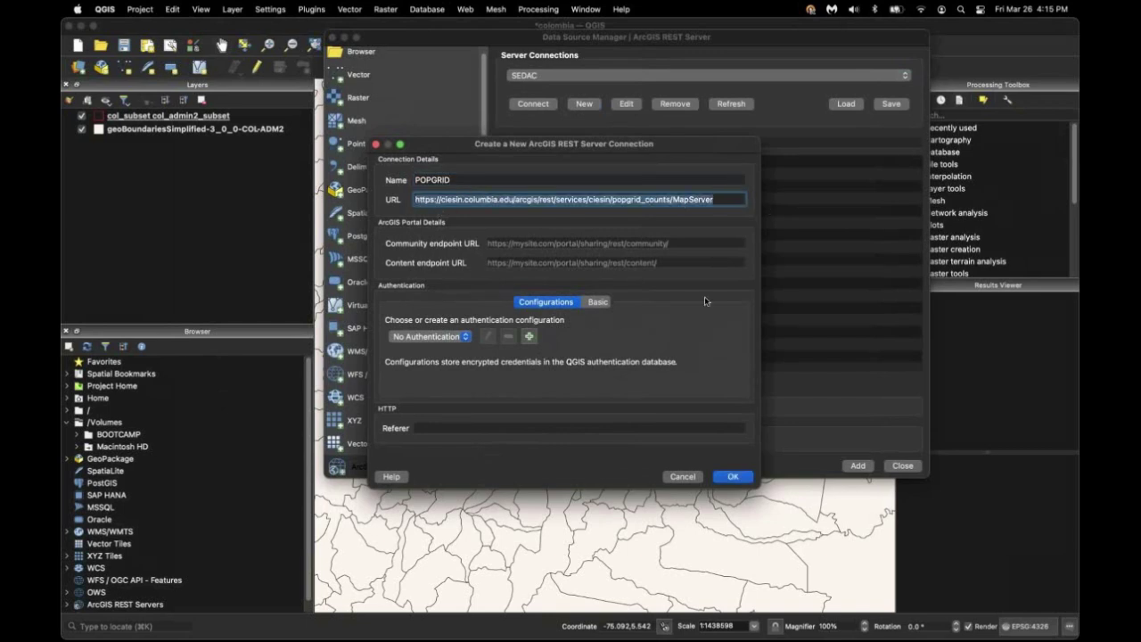
{"action": "left_click", "coordinate": [732, 477]}
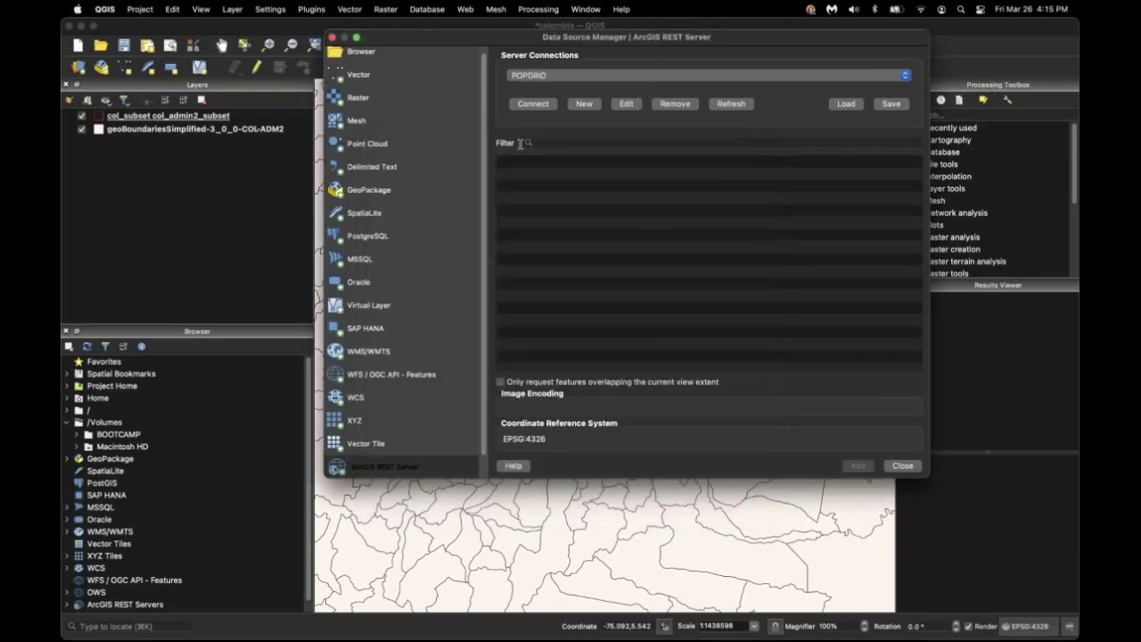
Connect to the POPGRID server and look through its available population layers
{"action": "left_click", "coordinate": [538, 105]}
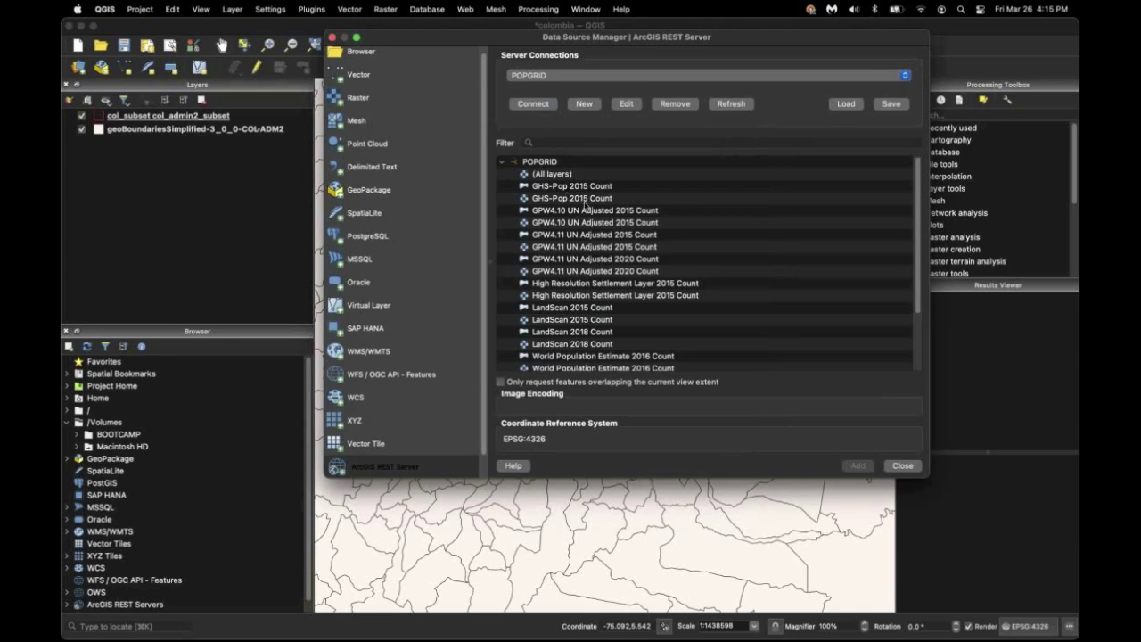
{"action": "scroll", "coordinate": [585, 207], "scroll_direction": "down", "scroll_amount": 5}
{"action": "scroll", "coordinate": [585, 207], "scroll_direction": "up", "scroll_amount": 5}
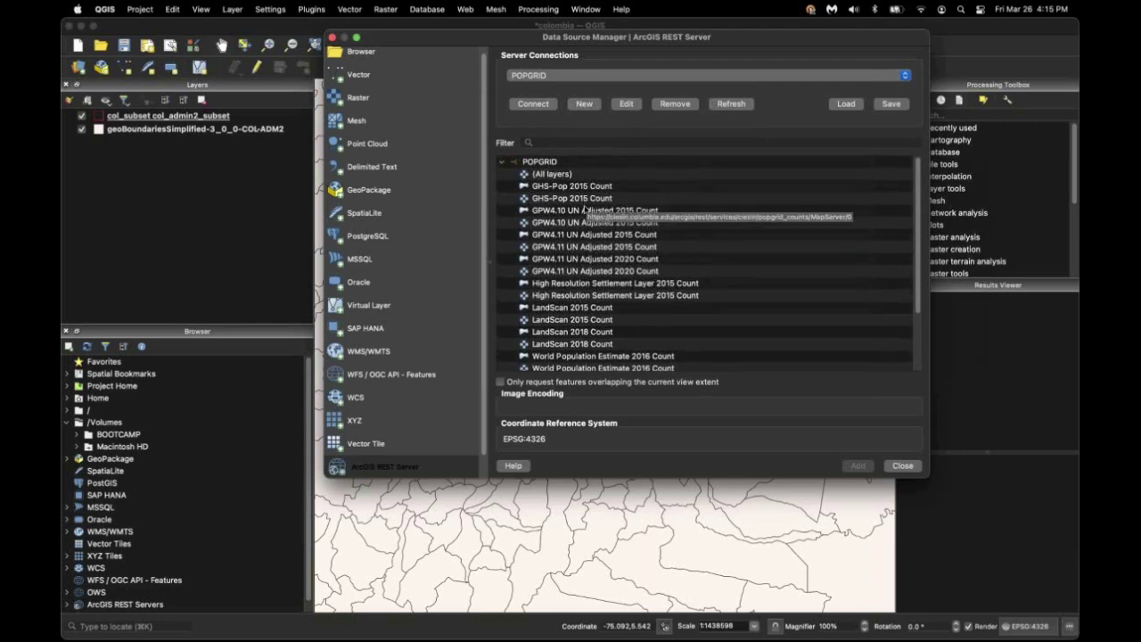
Add the raster versions of GHS-Pop 2015, GPW4.10 UN Adjusted 2015, High Resolution Settlement Layer 2015, LandScan 2018 and WorldPop 2015 Count to the map
{"action": "left_click", "coordinate": [591, 198]}
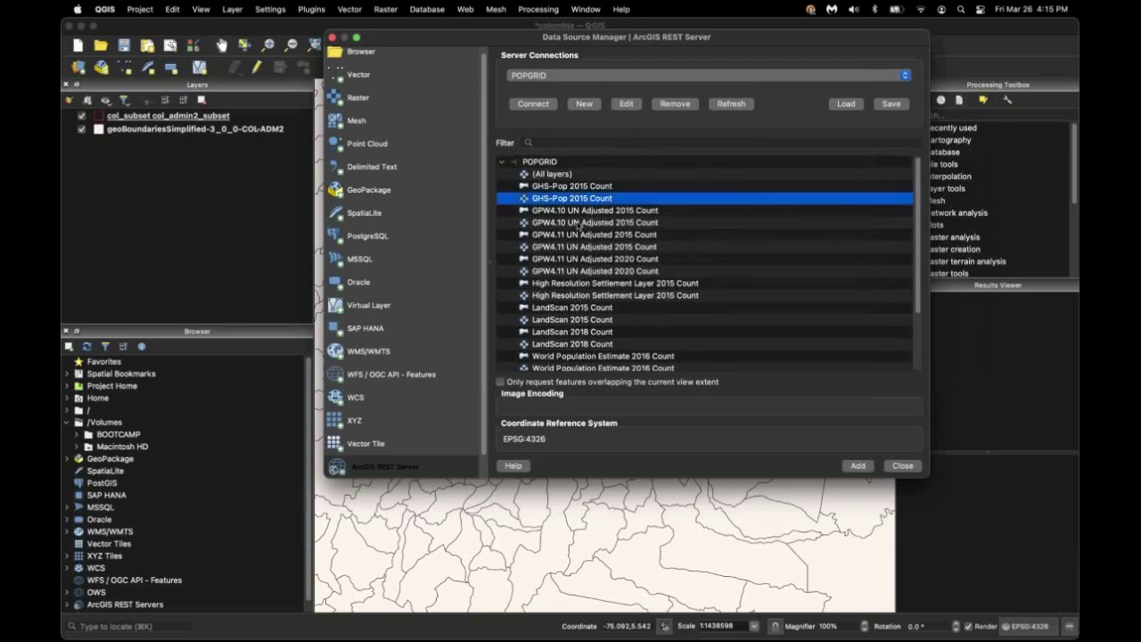
{"action": "left_click", "coordinate": [577, 222], "text": "super"}
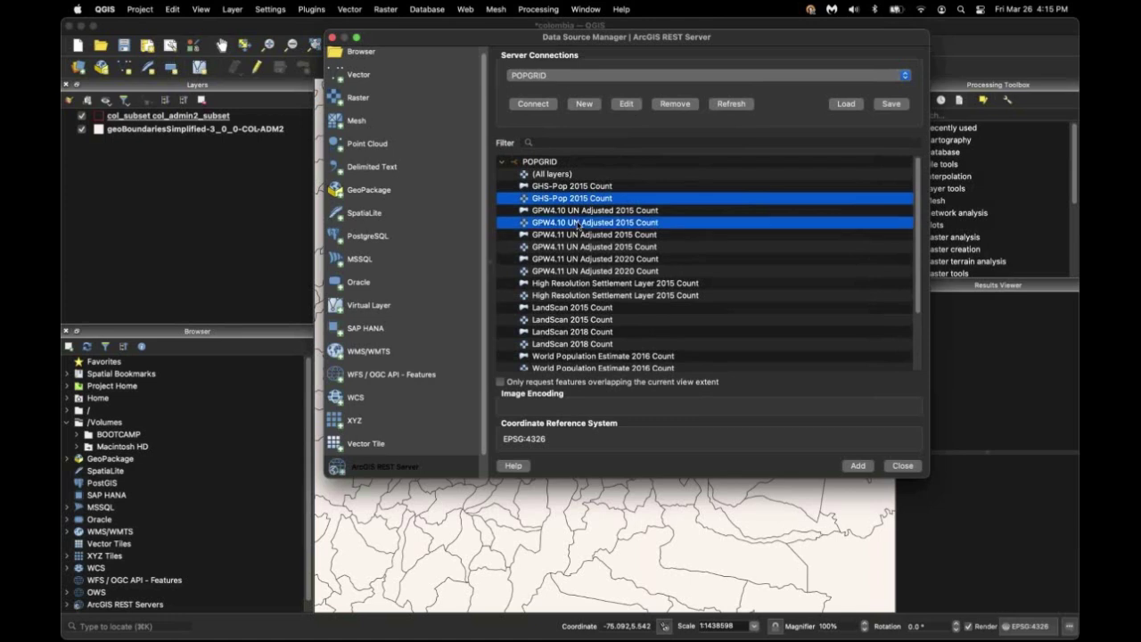
{"action": "left_click", "coordinate": [577, 295], "text": "super"}
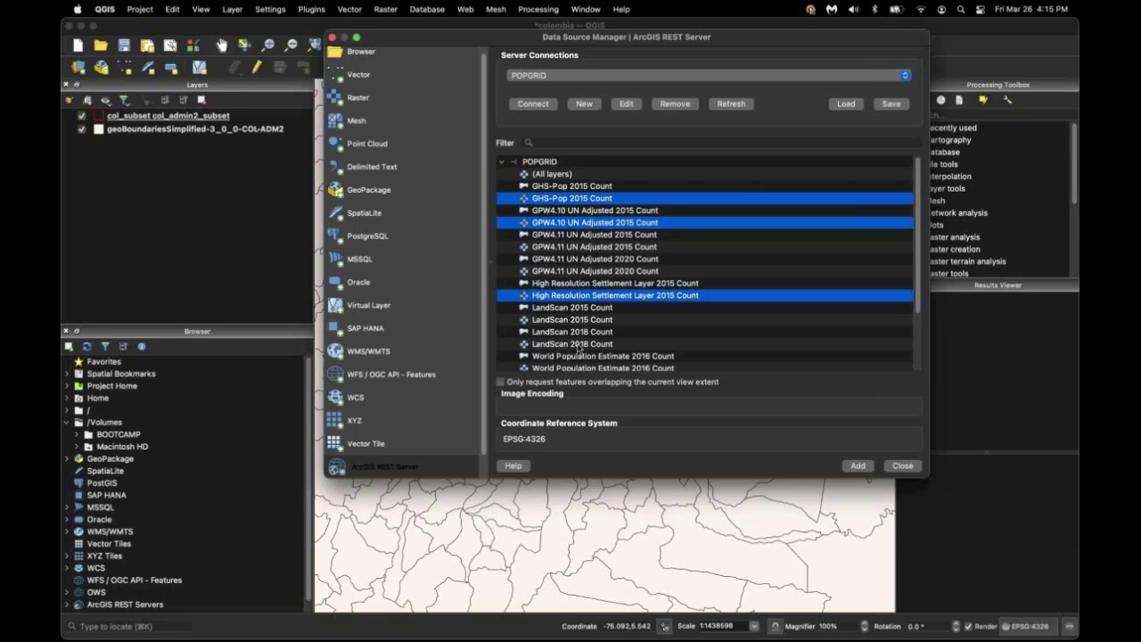
{"action": "left_click", "coordinate": [579, 345], "text": "super"}
{"action": "scroll", "coordinate": [636, 312], "scroll_direction": "down", "scroll_amount": 2}
{"action": "scroll", "coordinate": [636, 312], "scroll_direction": "down", "scroll_amount": 2}
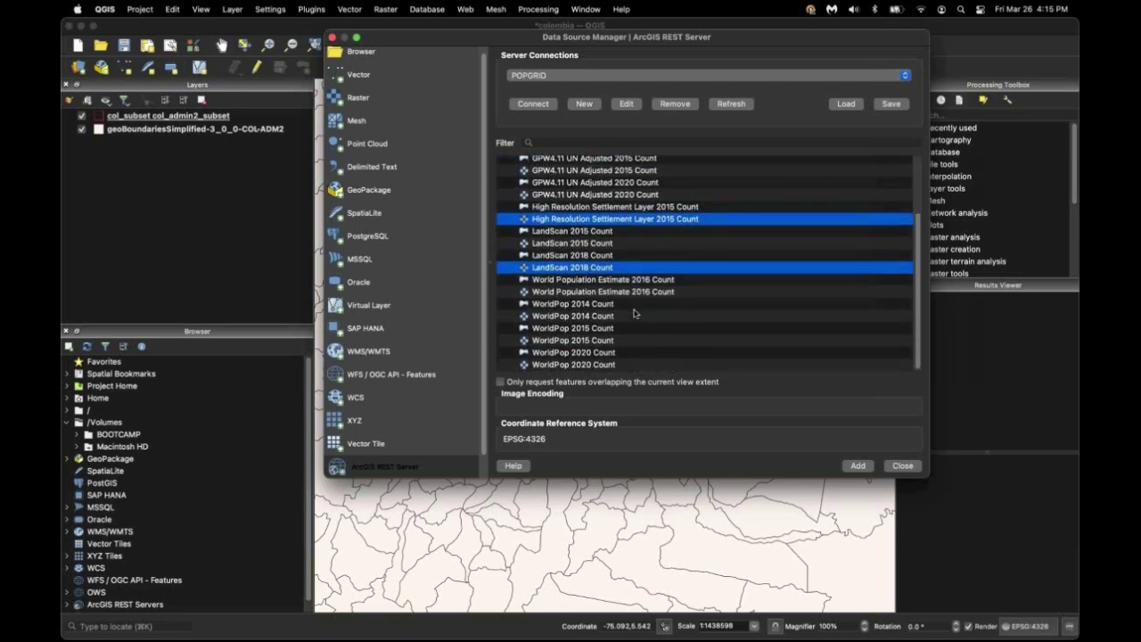
{"action": "left_click", "coordinate": [599, 342], "text": "super"}
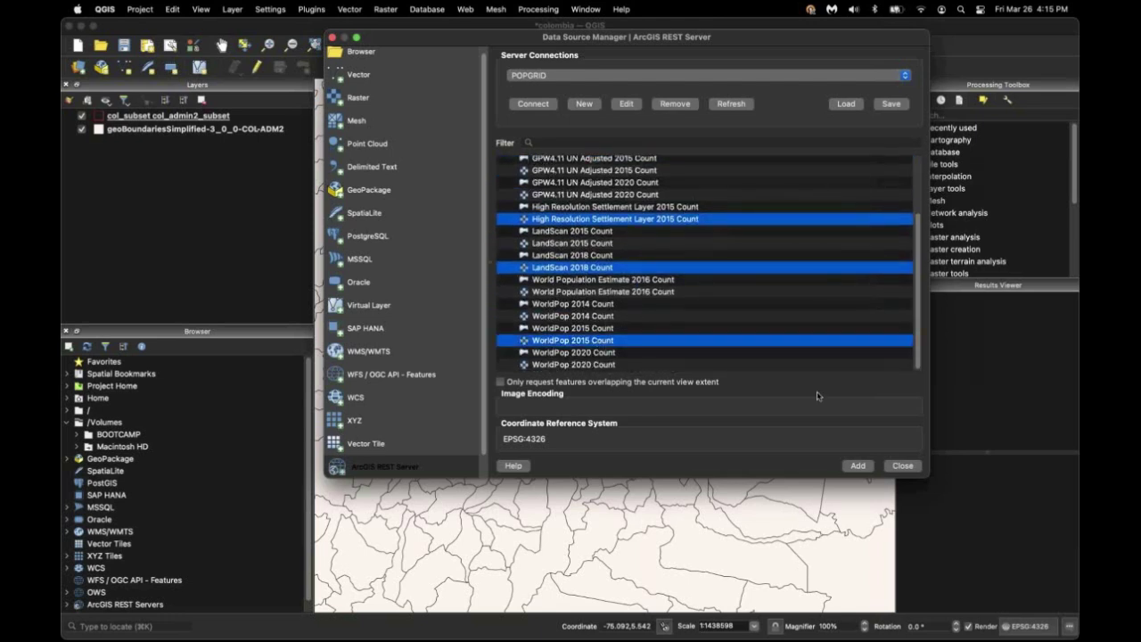
{"action": "left_click", "coordinate": [858, 465]}
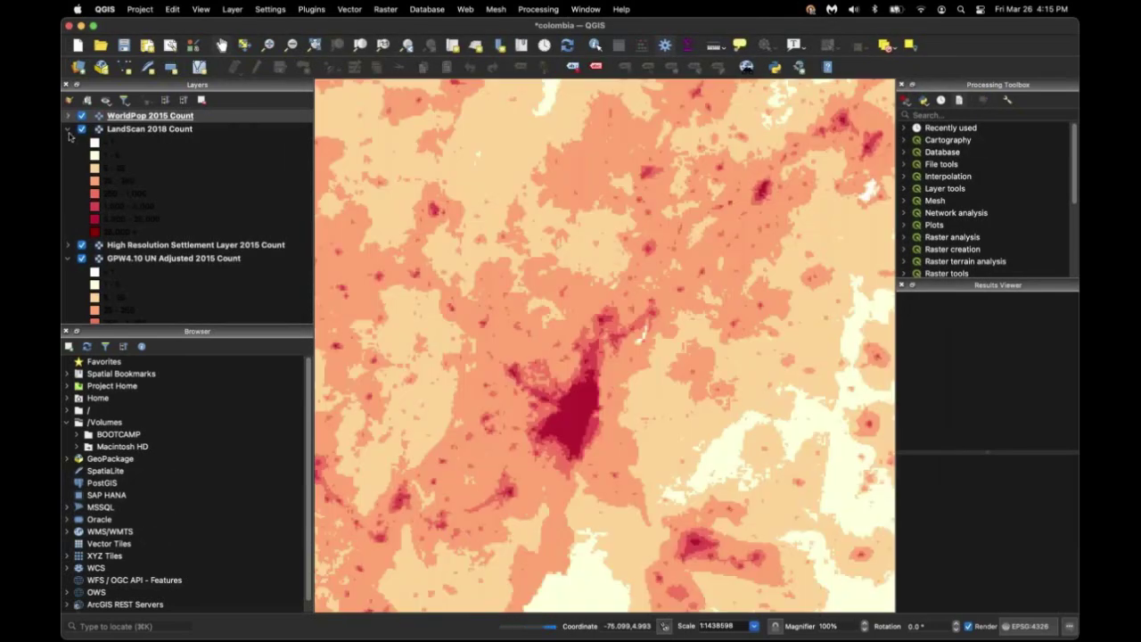
Collapse the population layers' legends and move the col_subset col_admin2_subset layer above all other layers
{"action": "left_click", "coordinate": [68, 130]}
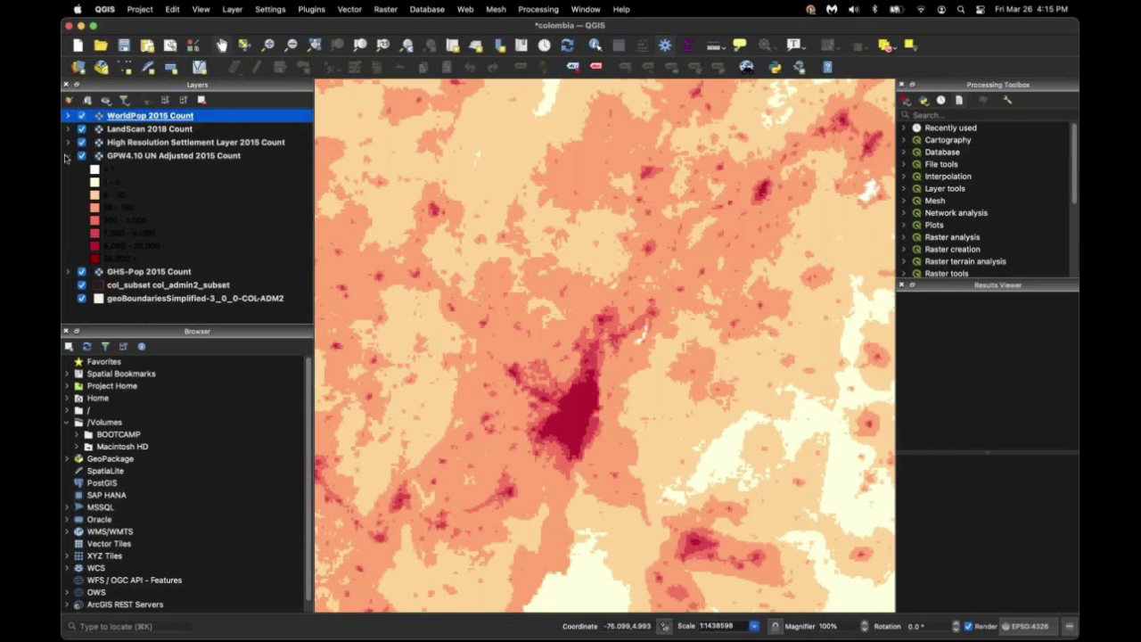
{"action": "left_click", "coordinate": [68, 156]}
{"action": "mouse_move", "coordinate": [129, 183]}
{"action": "left_mouse_down"}
{"action": "mouse_move", "coordinate": [145, 114]}
{"action": "mouse_move", "coordinate": [83, 121]}
{"action": "left_mouse_up"}
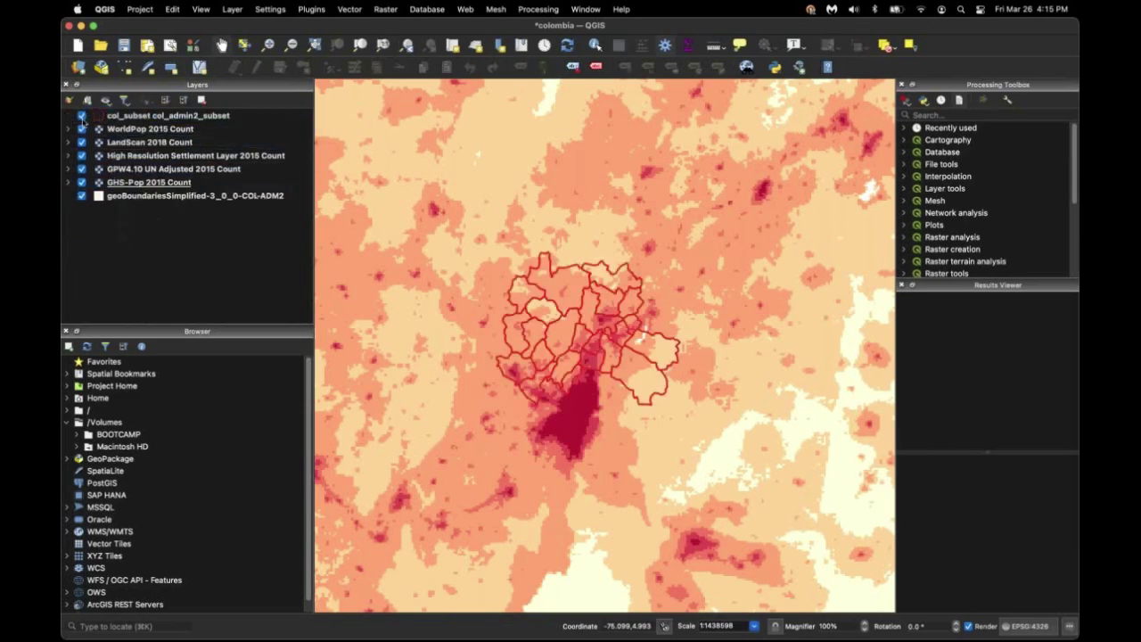
{"action": "left_click", "coordinate": [68, 129]}
{"action": "left_click", "coordinate": [68, 130]}
Hide the WorldPop, LandScan, High Resolution Settlement, GHS-Pop and geoBoundaries layers, keeping GPW4.10 UN Adjusted 2015 Count and the subset outlines on
{"action": "left_click", "coordinate": [81, 130]}
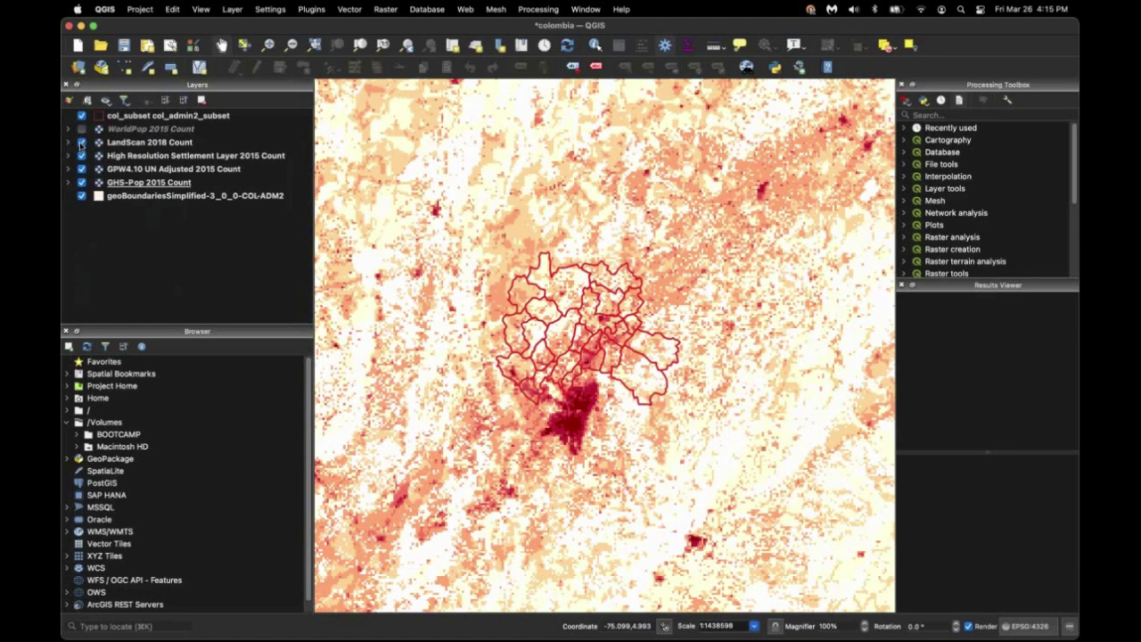
{"action": "left_click", "coordinate": [81, 143]}
{"action": "left_click", "coordinate": [81, 168]}
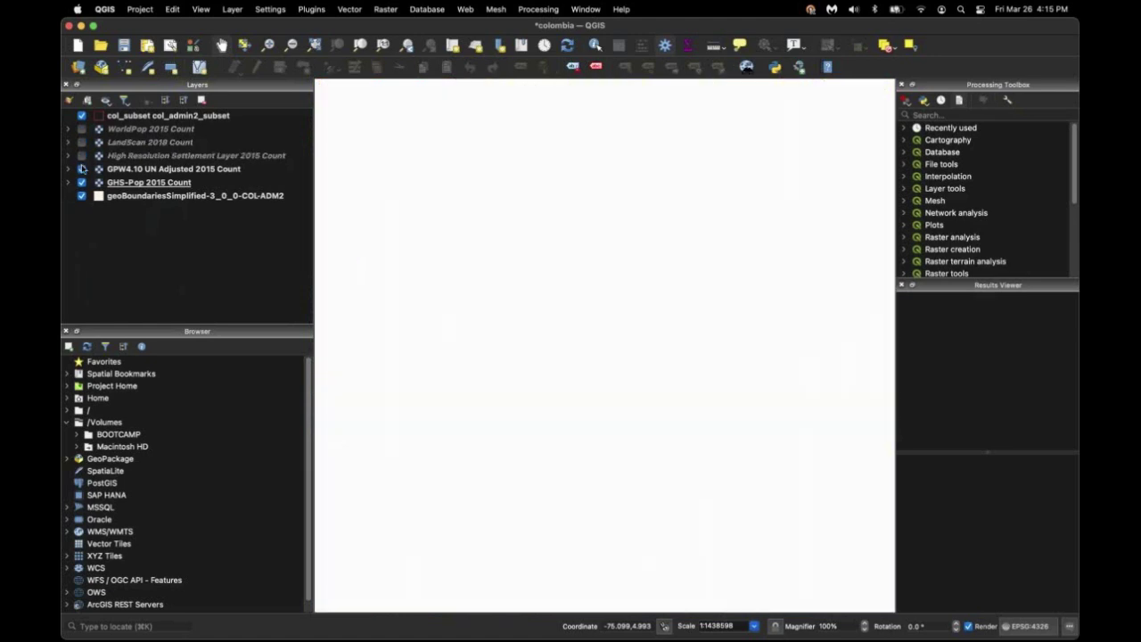
{"action": "left_click", "coordinate": [81, 183]}
{"action": "left_click", "coordinate": [81, 183]}
{"action": "left_click", "coordinate": [81, 195]}
Expand the GPW4.10 UN Adjusted 2015 Count legend and examine that layer around the subset boundaries
{"action": "left_click", "coordinate": [179, 169]}
{"action": "scroll", "coordinate": [573, 292], "scroll_direction": "down", "scroll_amount": 2}
{"action": "left_click", "coordinate": [66, 172]}
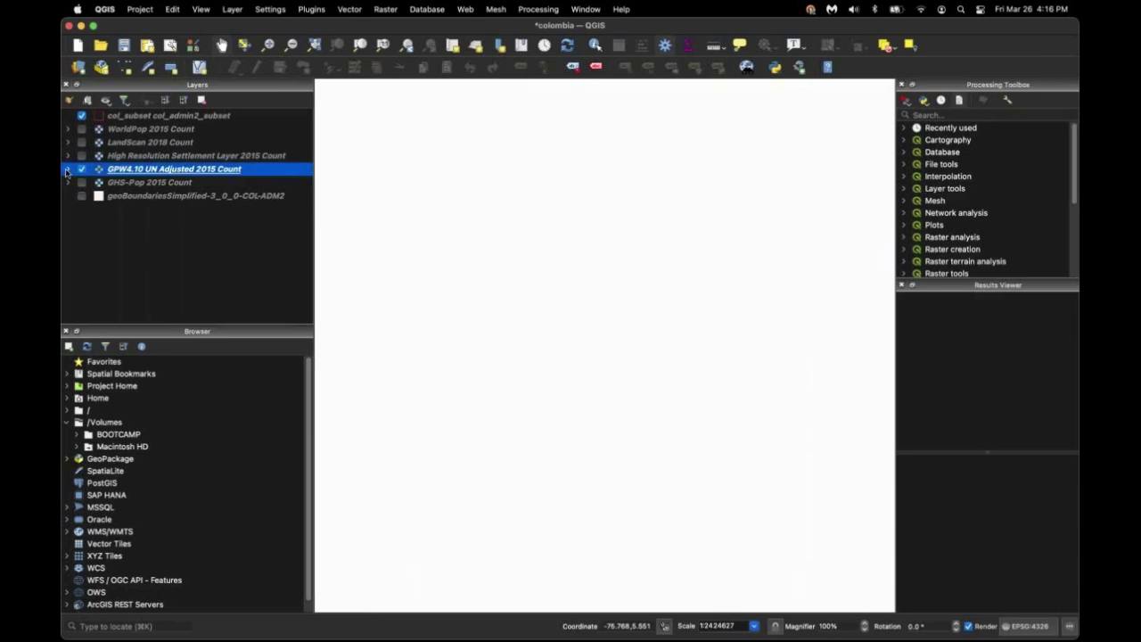
{"action": "left_click", "coordinate": [66, 170]}
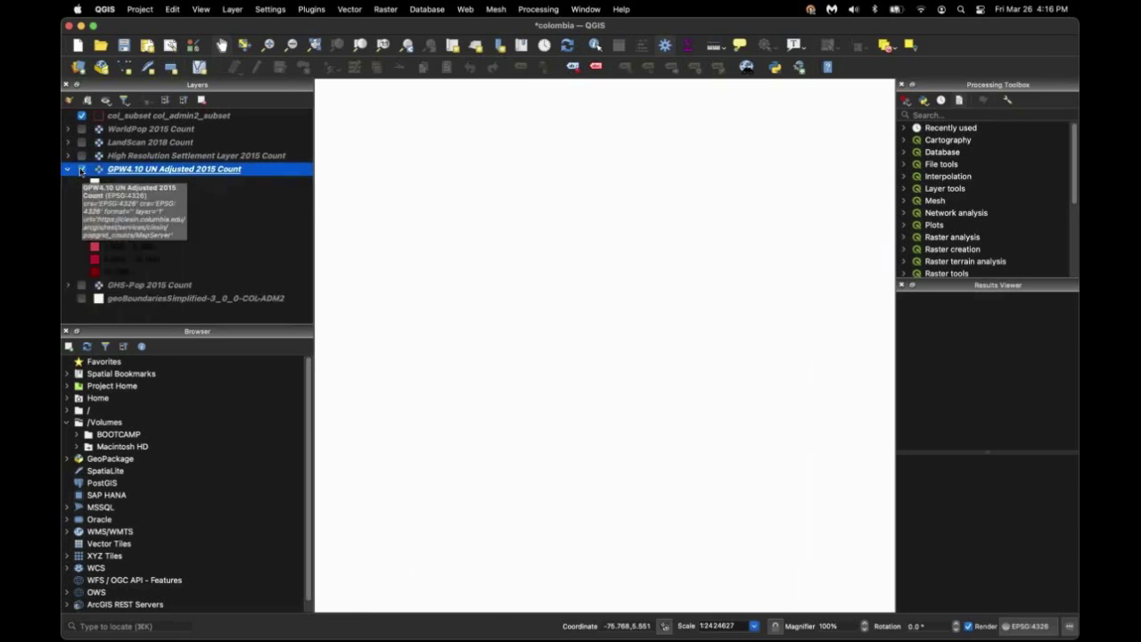
{"action": "left_click", "coordinate": [81, 169]}
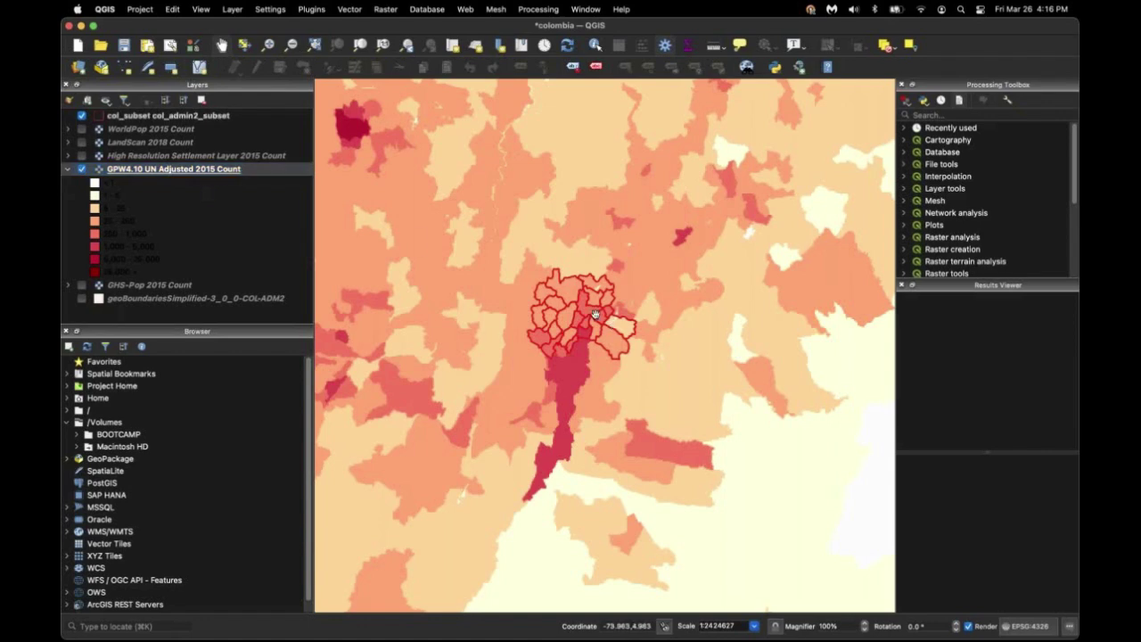
{"action": "scroll", "coordinate": [595, 314], "scroll_direction": "up", "scroll_amount": 1}
{"action": "scroll", "coordinate": [595, 314], "scroll_direction": "up", "scroll_amount": 3}
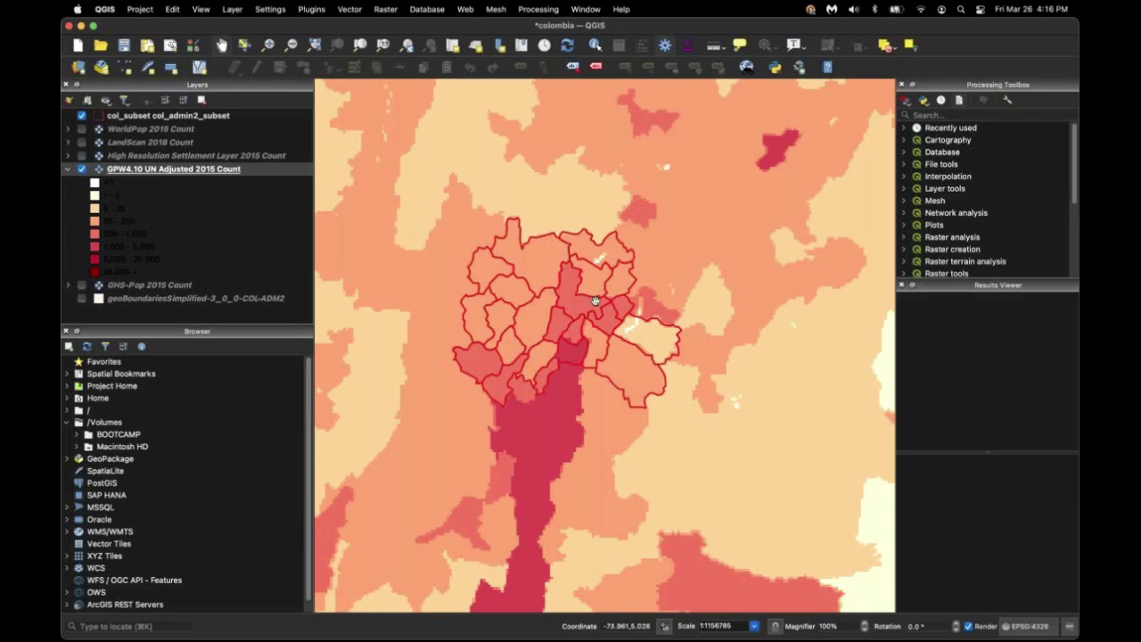
{"action": "scroll", "coordinate": [596, 300], "scroll_direction": "down", "scroll_amount": 1}
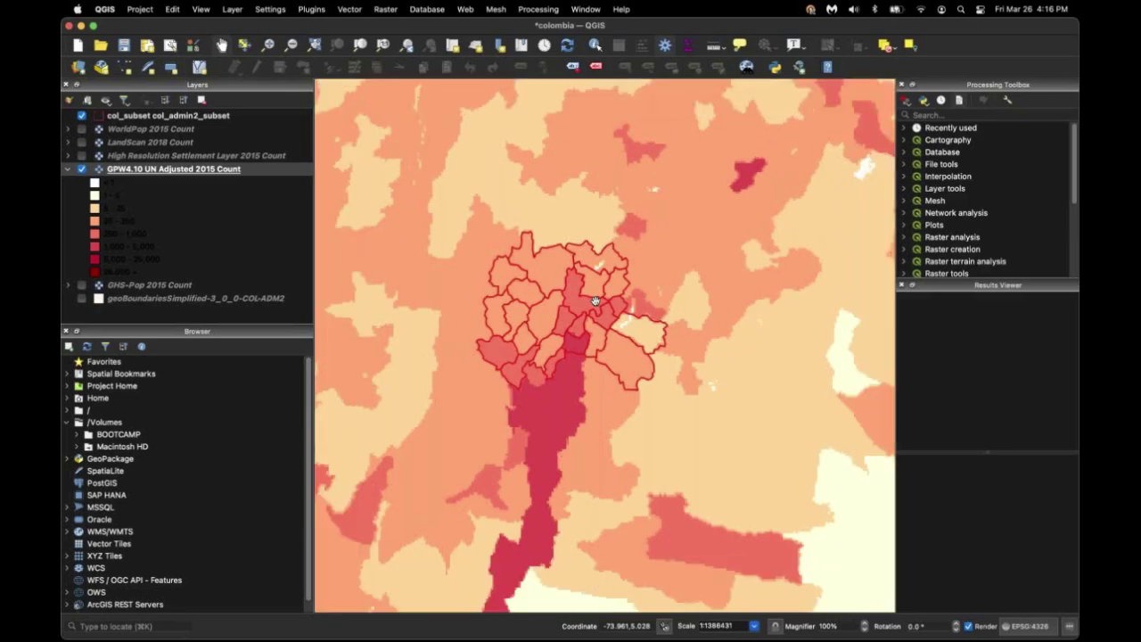
Display High Resolution Settlement Layer 2015 Count instead of GPW4.10 and examine it closely within the subset boundaries
{"action": "left_click", "coordinate": [82, 171]}
{"action": "left_click", "coordinate": [82, 169]}
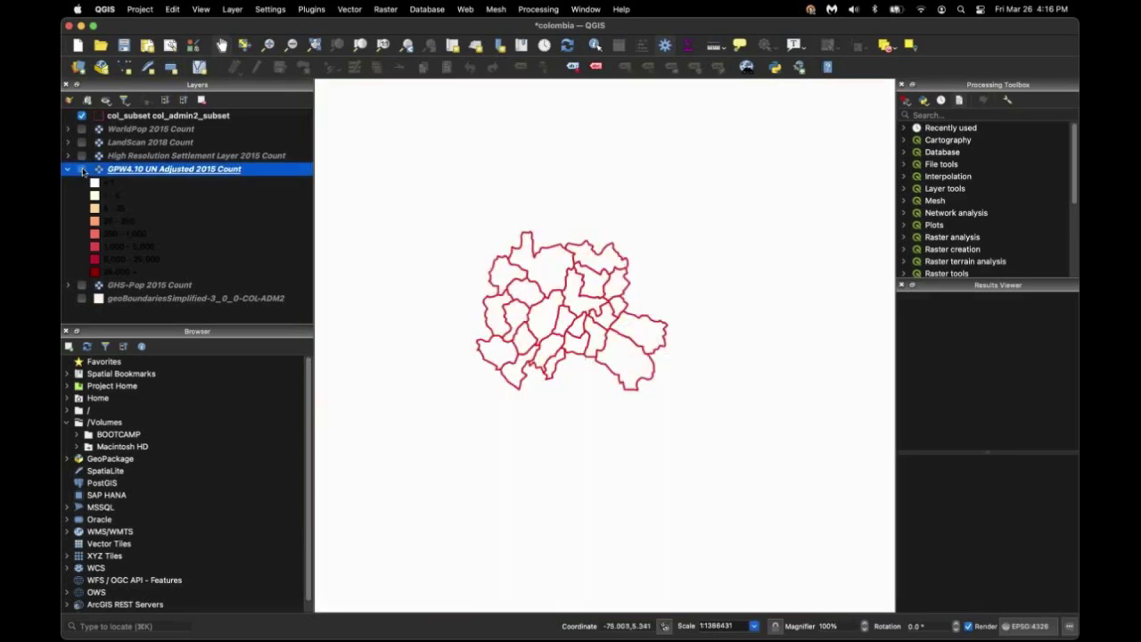
{"action": "left_click", "coordinate": [82, 155]}
{"action": "left_click", "coordinate": [553, 309]}
{"action": "scroll", "coordinate": [553, 309], "scroll_direction": "up", "scroll_amount": 3}
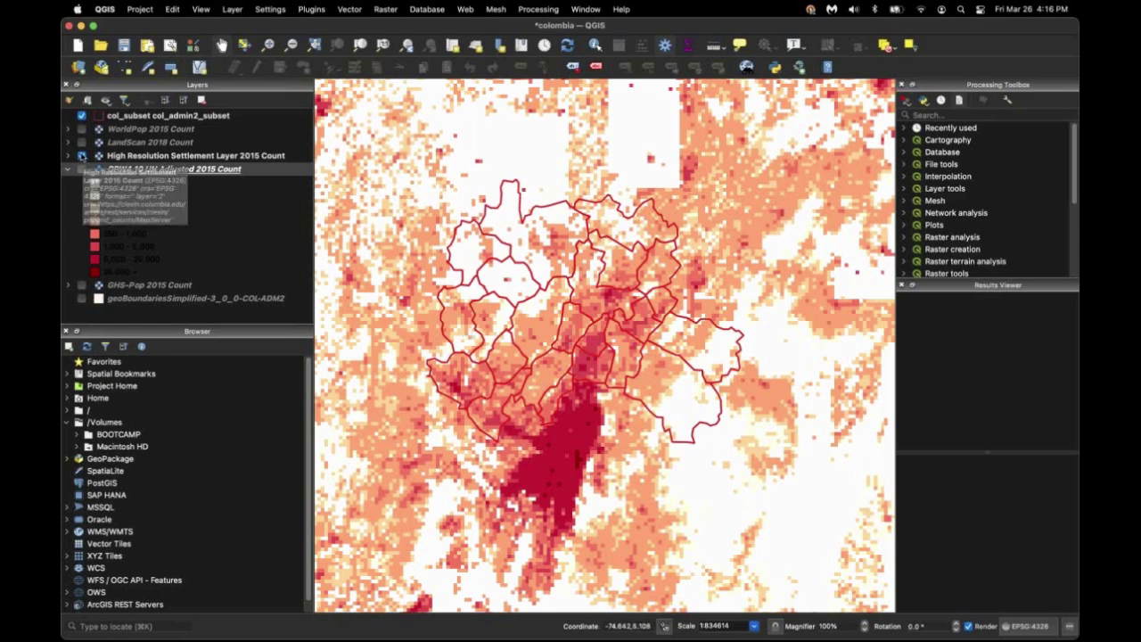
Hide the High Resolution Settlement Layer and view LandScan 2018 Count and WorldPop 2015 Count one at a time beneath the subset outlines
{"action": "left_click", "coordinate": [81, 155]}
{"action": "left_click", "coordinate": [81, 142]}
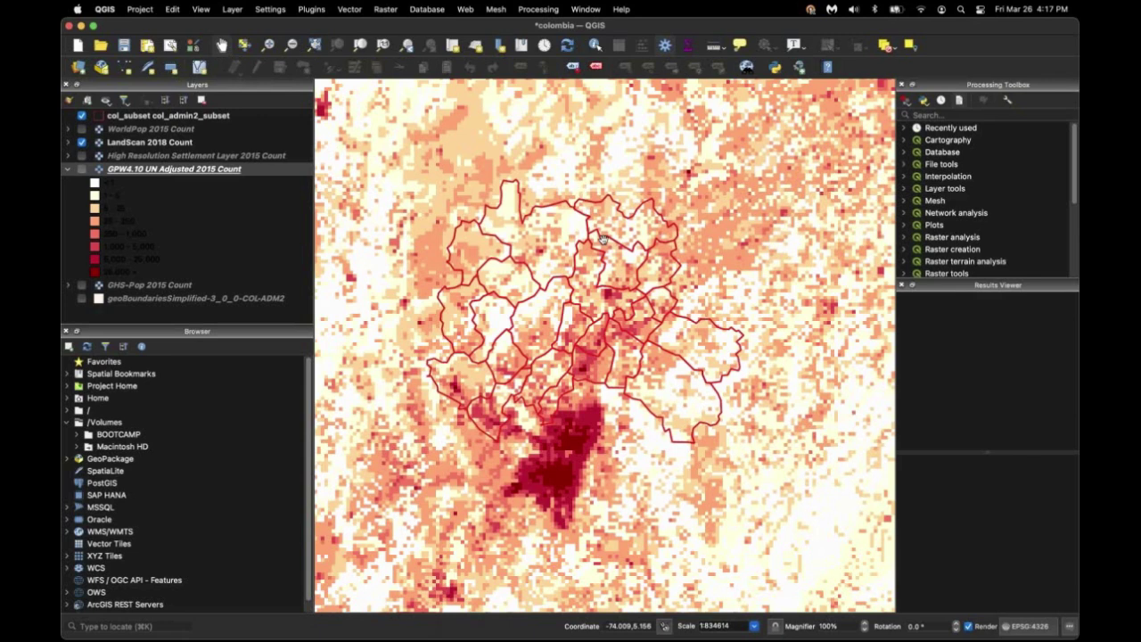
{"action": "left_click", "coordinate": [82, 141]}
{"action": "left_click", "coordinate": [81, 128]}
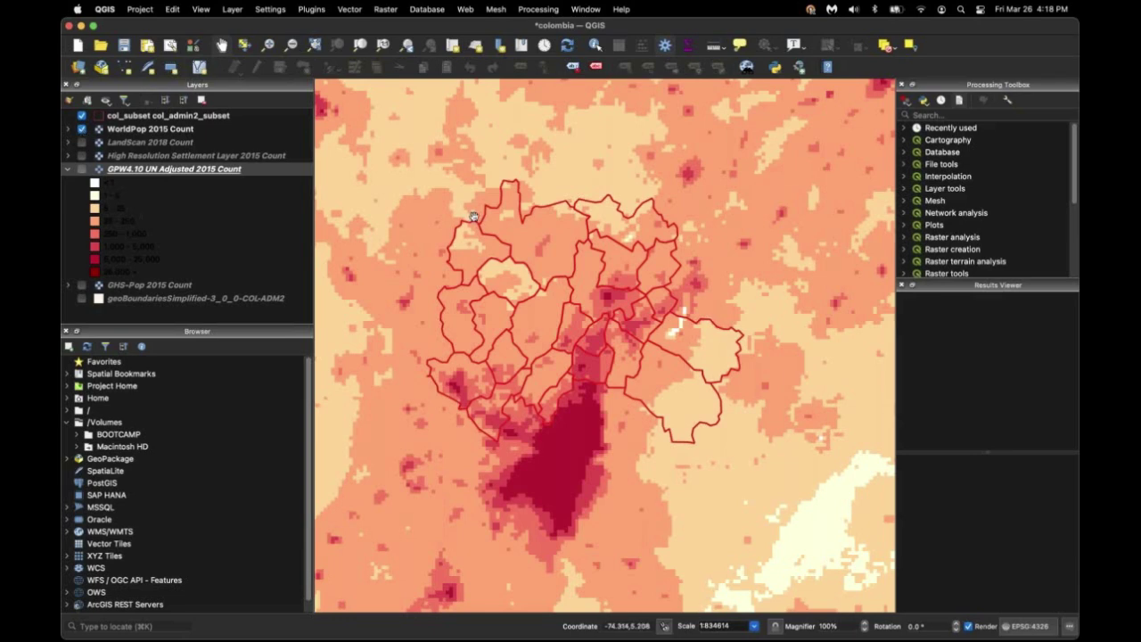
{"action": "scroll", "coordinate": [574, 306], "scroll_direction": "down", "scroll_amount": 2}
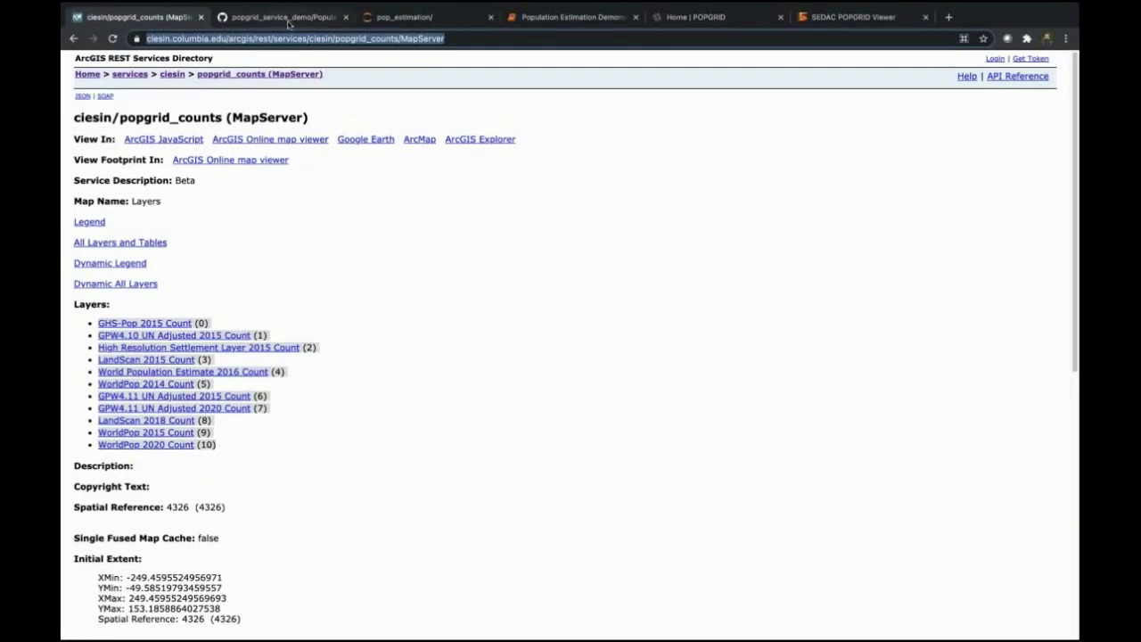
Switch to the web browser and open the main page of the popgrid_service_demo repository on GitHub, highlighting its web address
{"action": "left_click", "coordinate": [289, 20]}
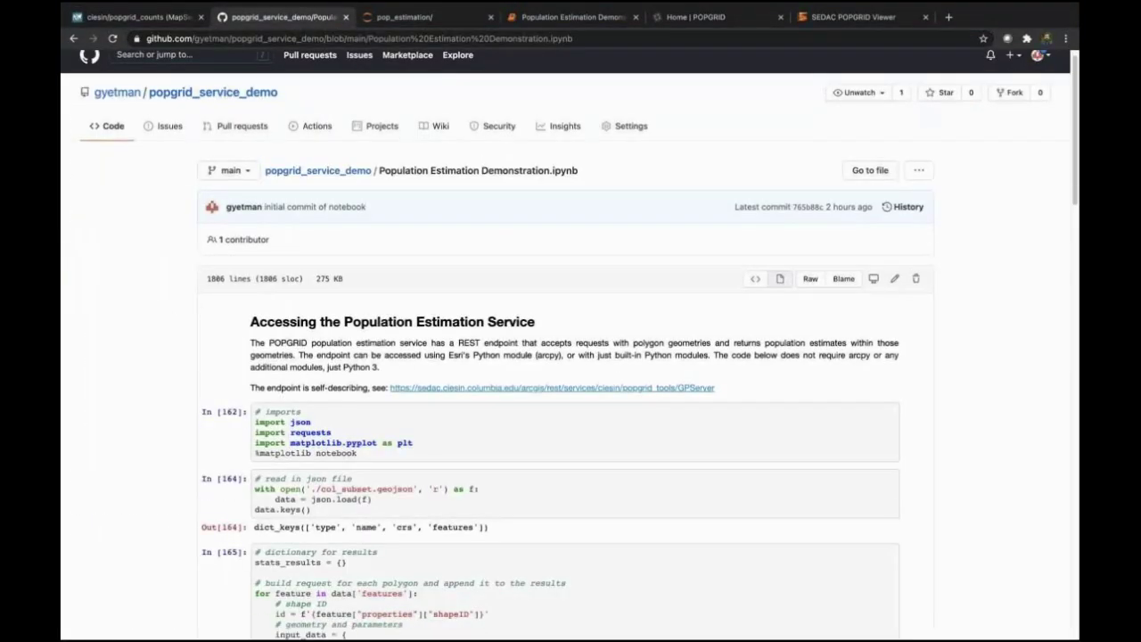
{"action": "left_click", "coordinate": [286, 38]}
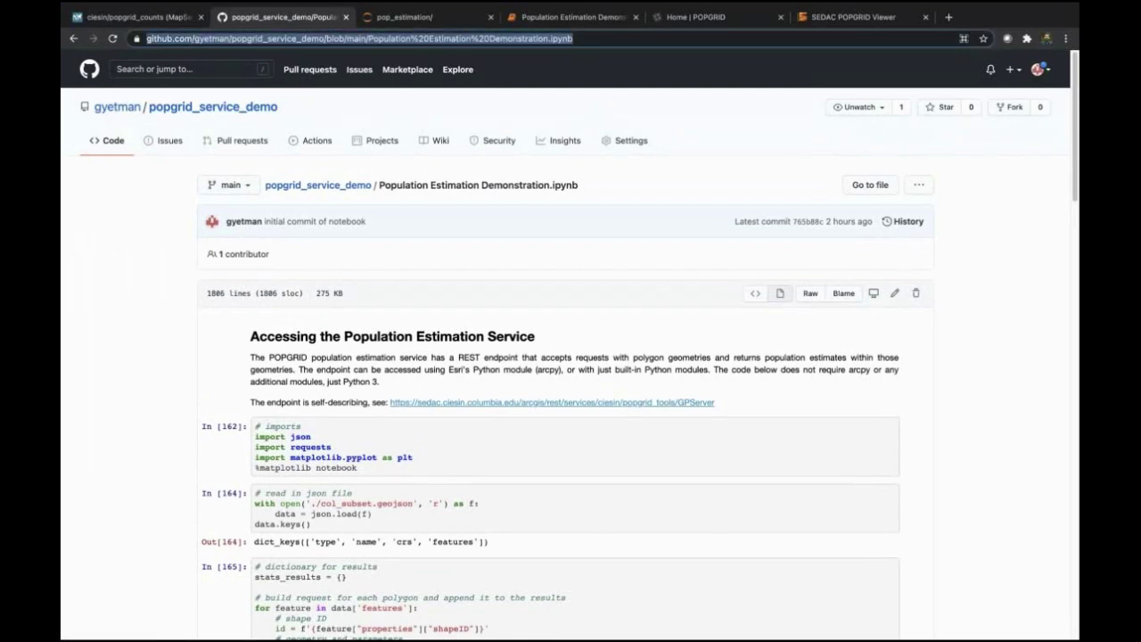
{"action": "left_click", "coordinate": [169, 111]}
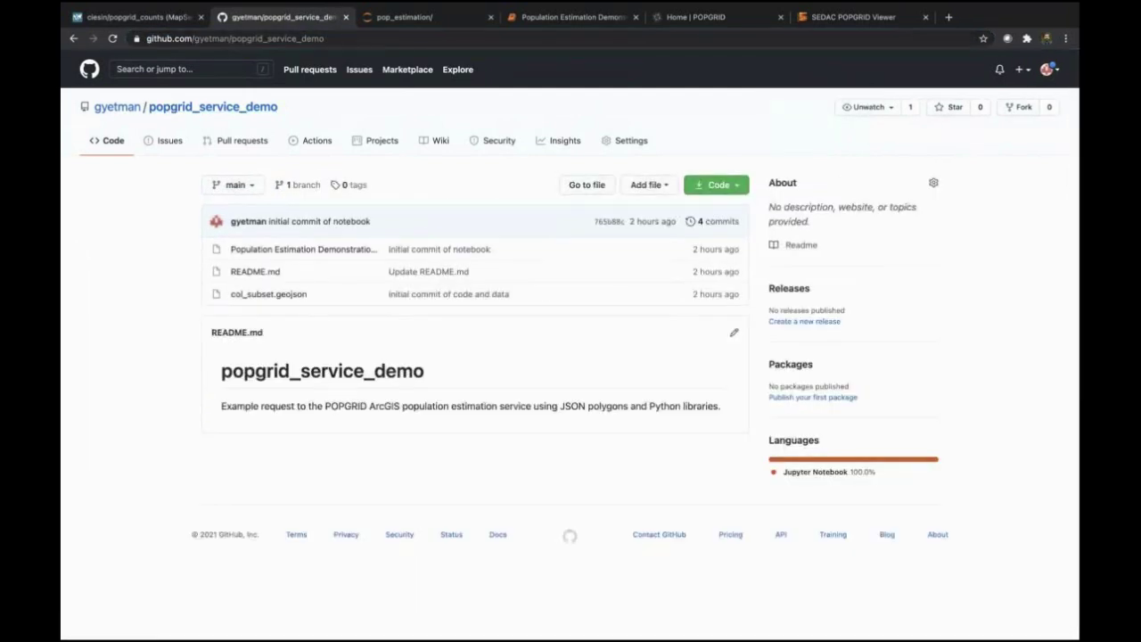
{"action": "key", "text": "super+l"}
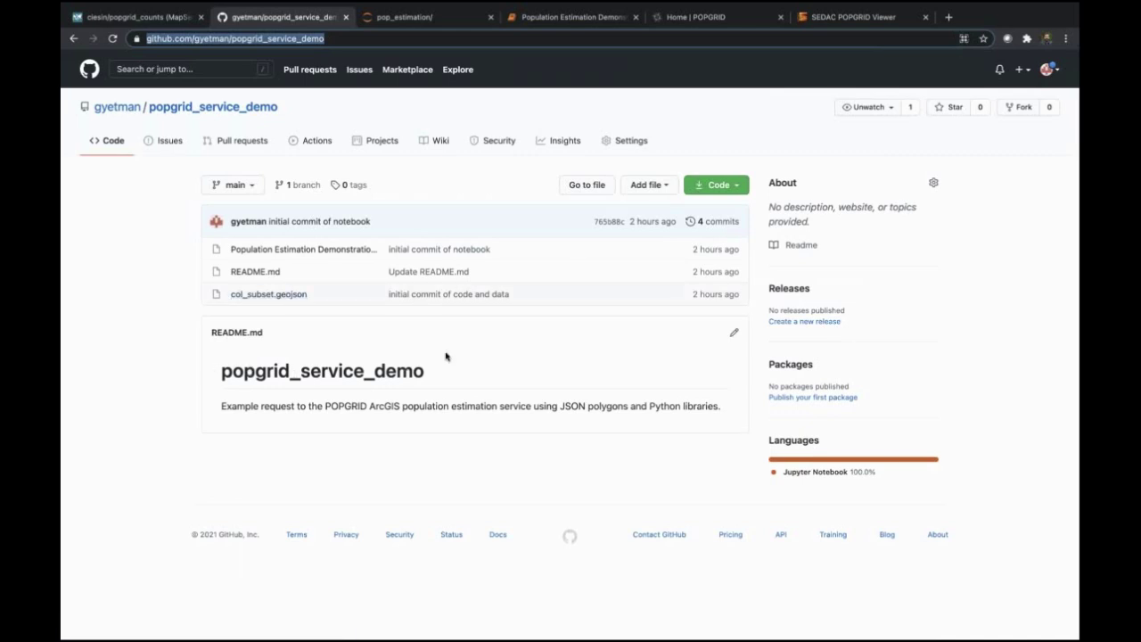
Review the repository's description, and open col_subset.geojson to inspect its polygons in the map preview
{"action": "left_click", "coordinate": [355, 407]}
{"action": "left_click_drag", "start_coordinate": [354, 407], "coordinate": [456, 407]}
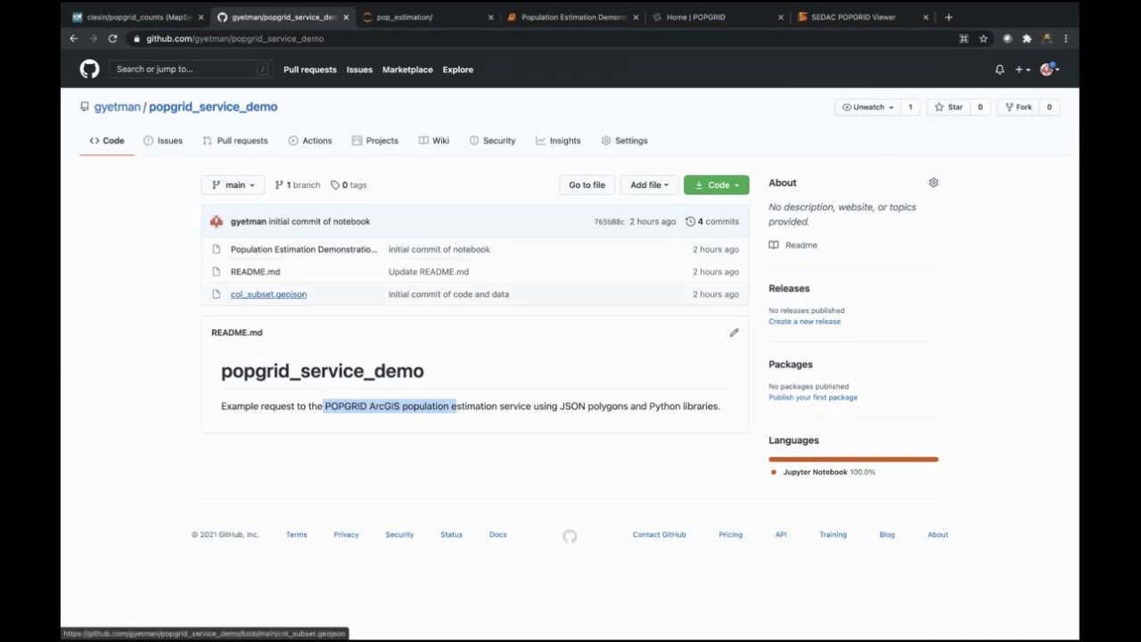
{"action": "left_click", "coordinate": [267, 294]}
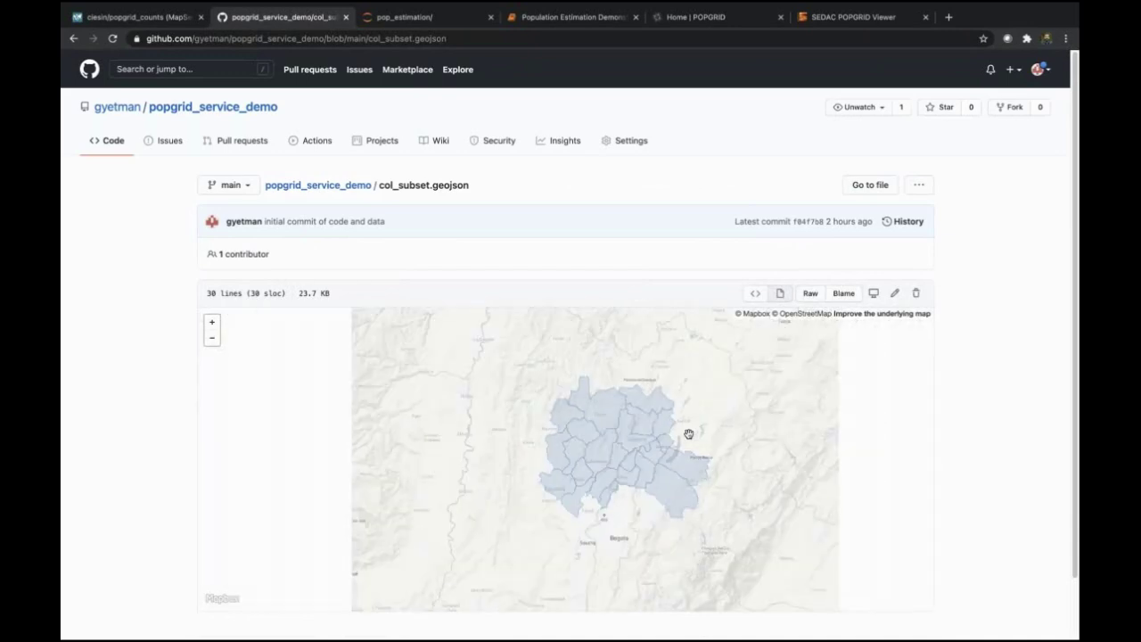
{"action": "scroll", "coordinate": [701, 434], "scroll_direction": "down", "scroll_amount": 3}
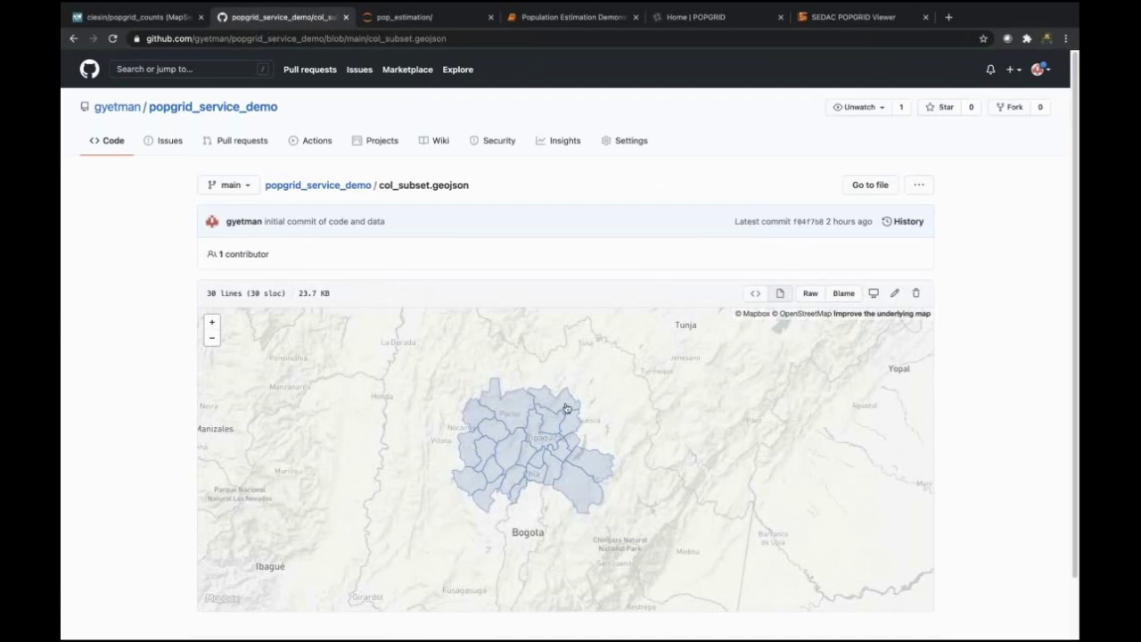
Return to the repository and open the Population Estimation Demonstration.ipynb notebook, reviewing its introduction and highlighting the imports cell
{"action": "left_click", "coordinate": [299, 187]}
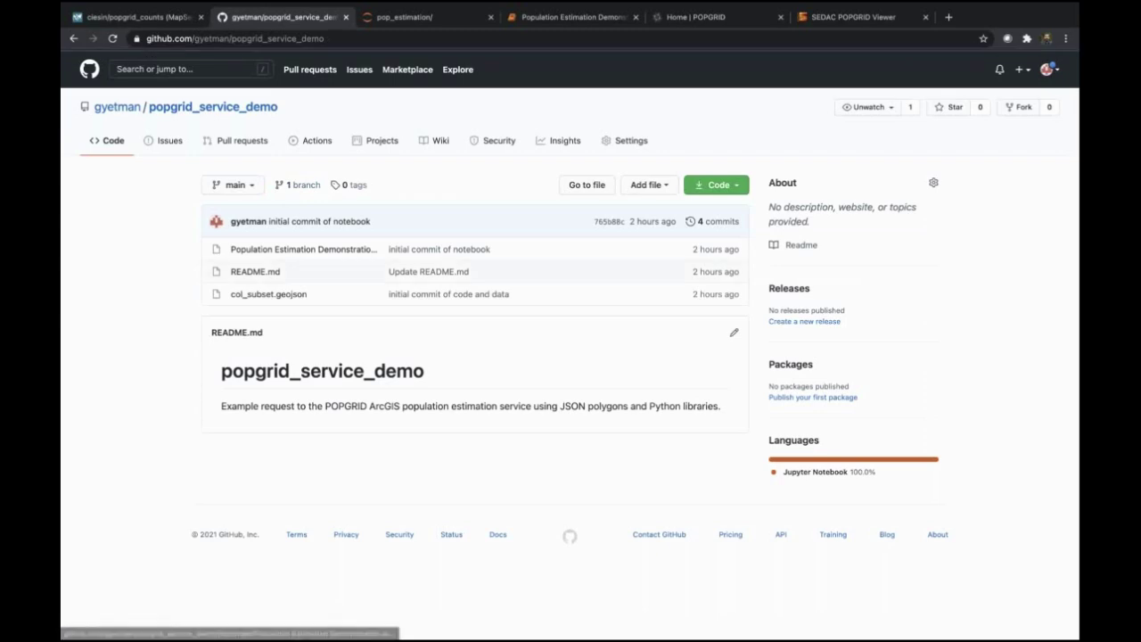
{"action": "left_click", "coordinate": [313, 253]}
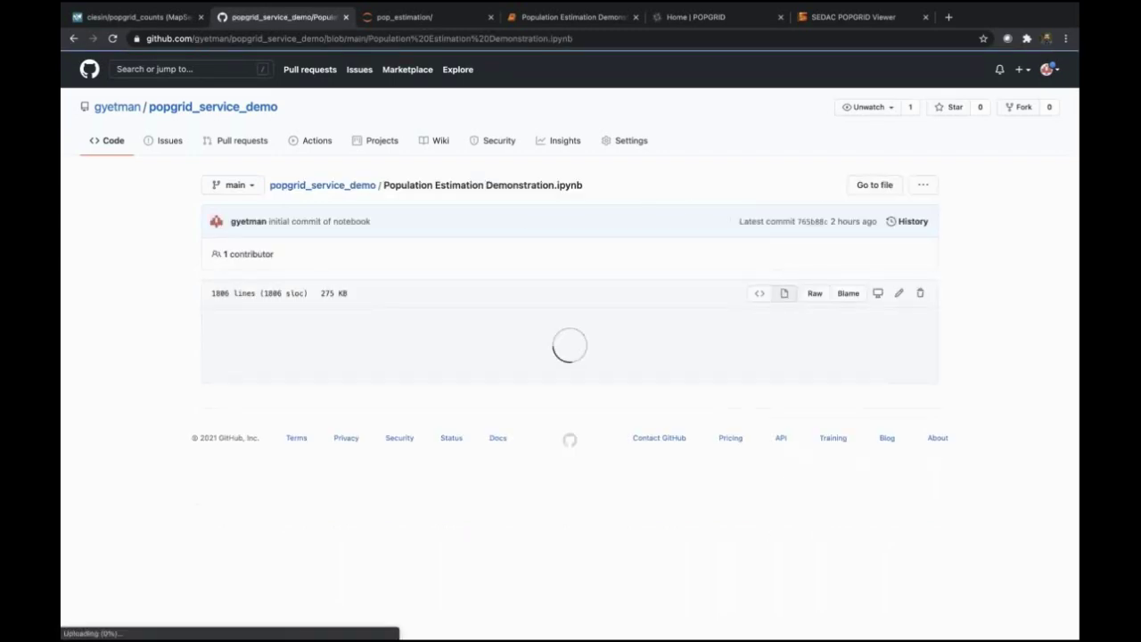
{"action": "scroll", "coordinate": [369, 324], "scroll_direction": "down", "scroll_amount": 5}
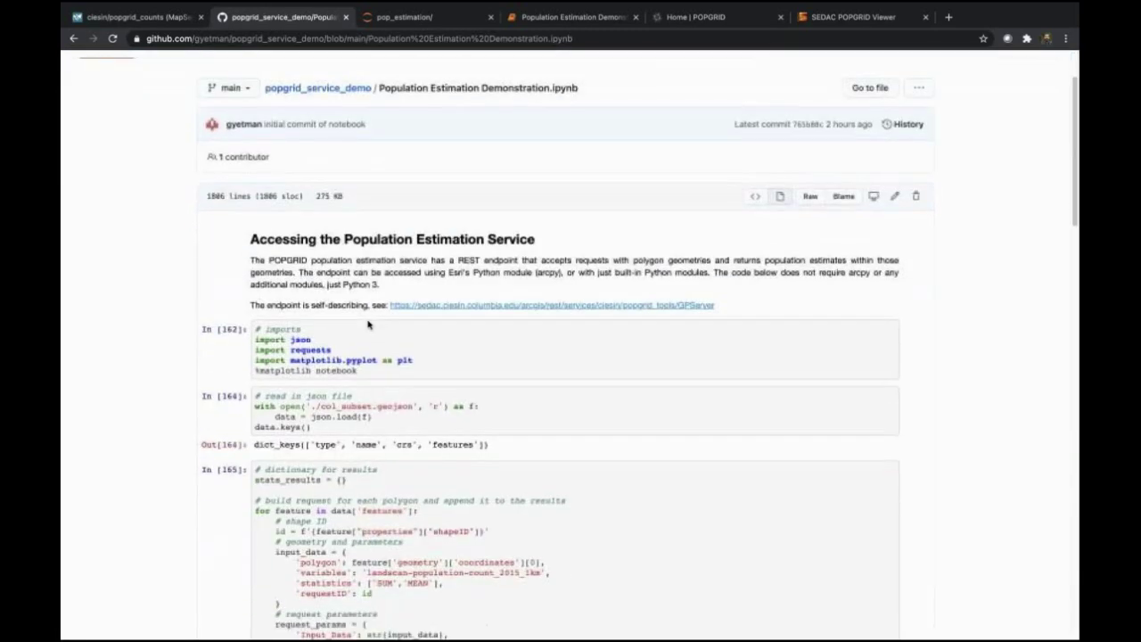
{"action": "scroll", "coordinate": [369, 326], "scroll_direction": "up", "scroll_amount": 2}
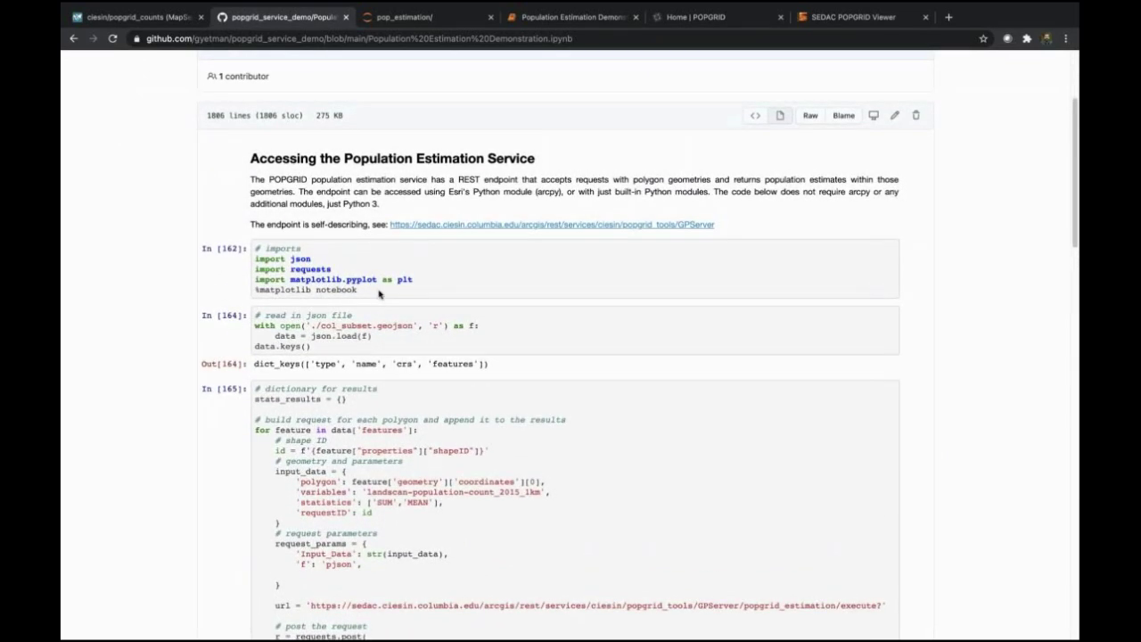
{"action": "left_click_drag", "start_coordinate": [358, 290], "coordinate": [239, 256]}
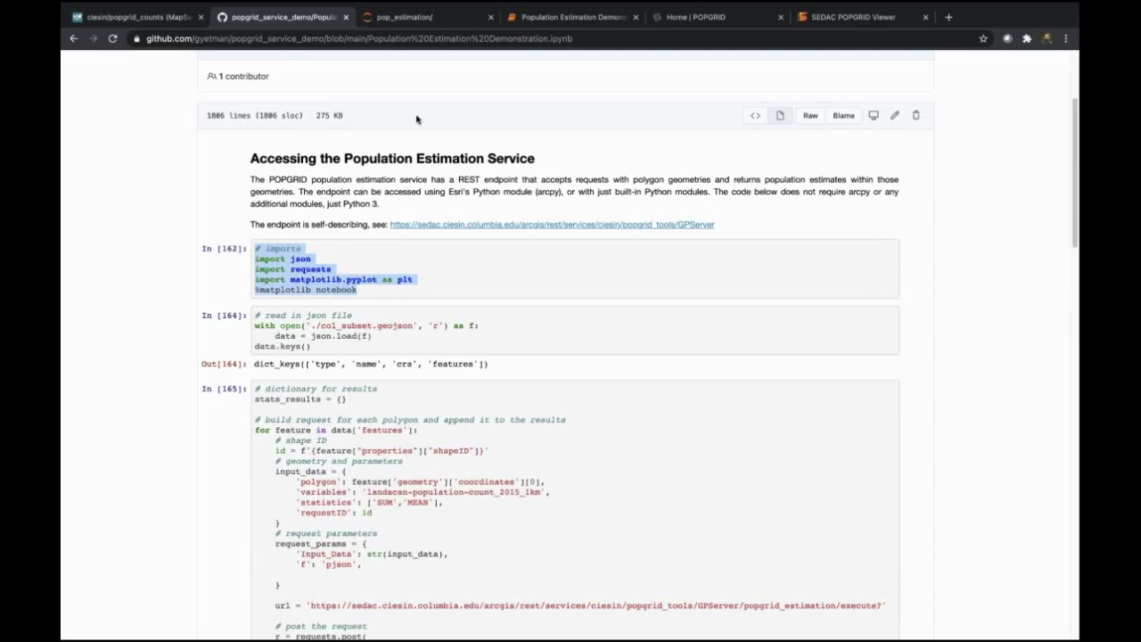
Open the popgrid_tools GPServer endpoint linked in the notebook and highlight its service type and sample JSON in the service description
{"action": "left_click", "coordinate": [488, 226]}
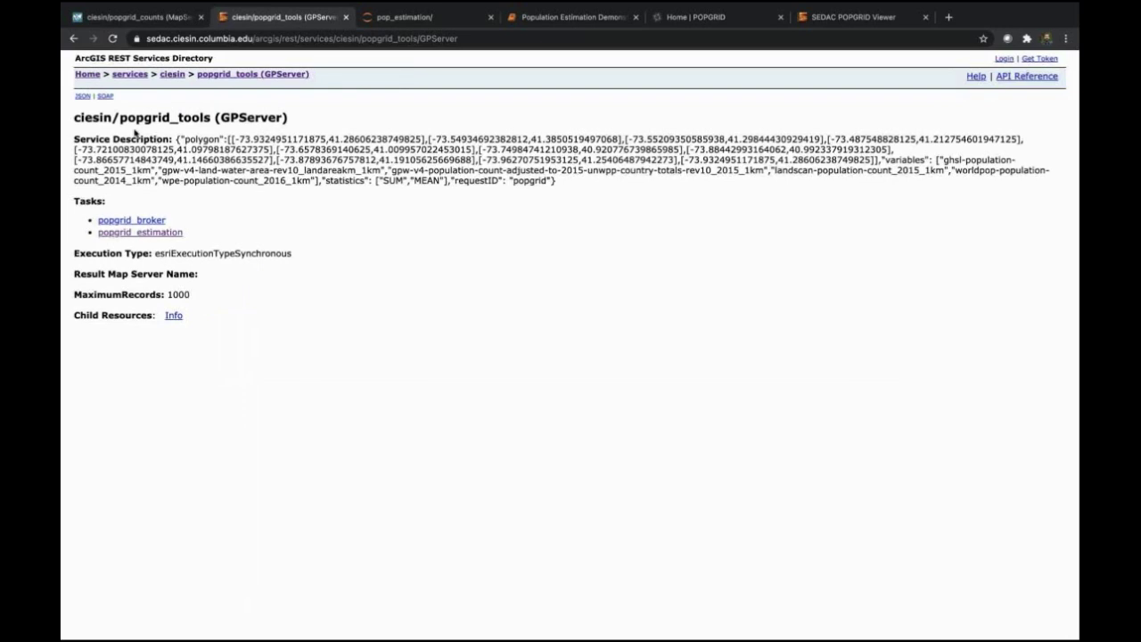
{"action": "left_click_drag", "start_coordinate": [221, 117], "coordinate": [289, 118]}
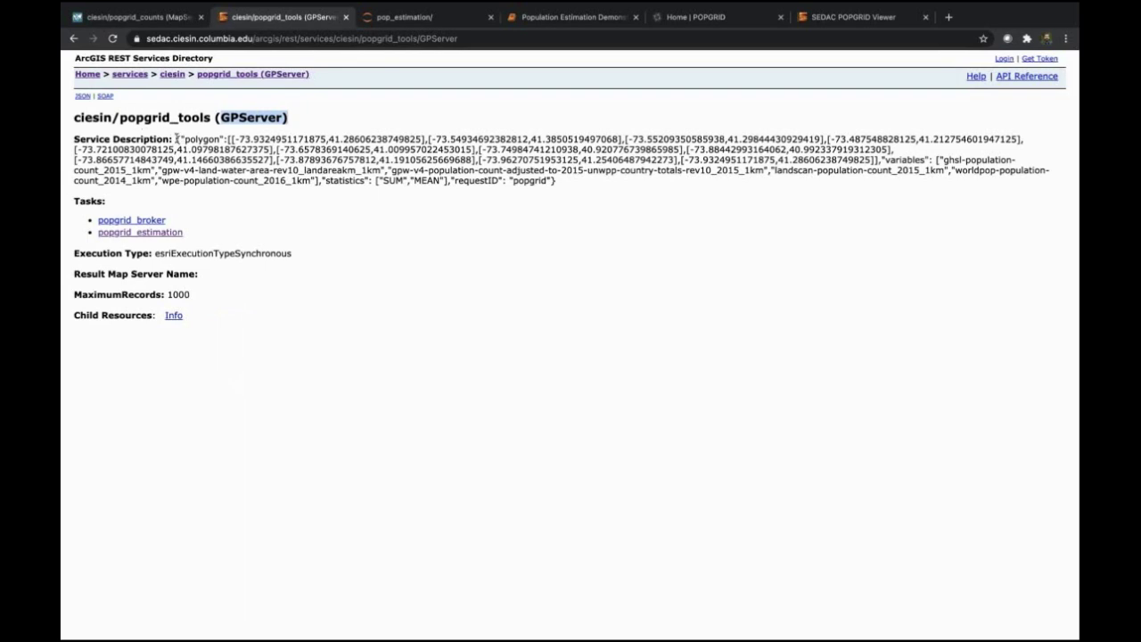
{"action": "left_click_drag", "start_coordinate": [176, 139], "coordinate": [561, 187]}
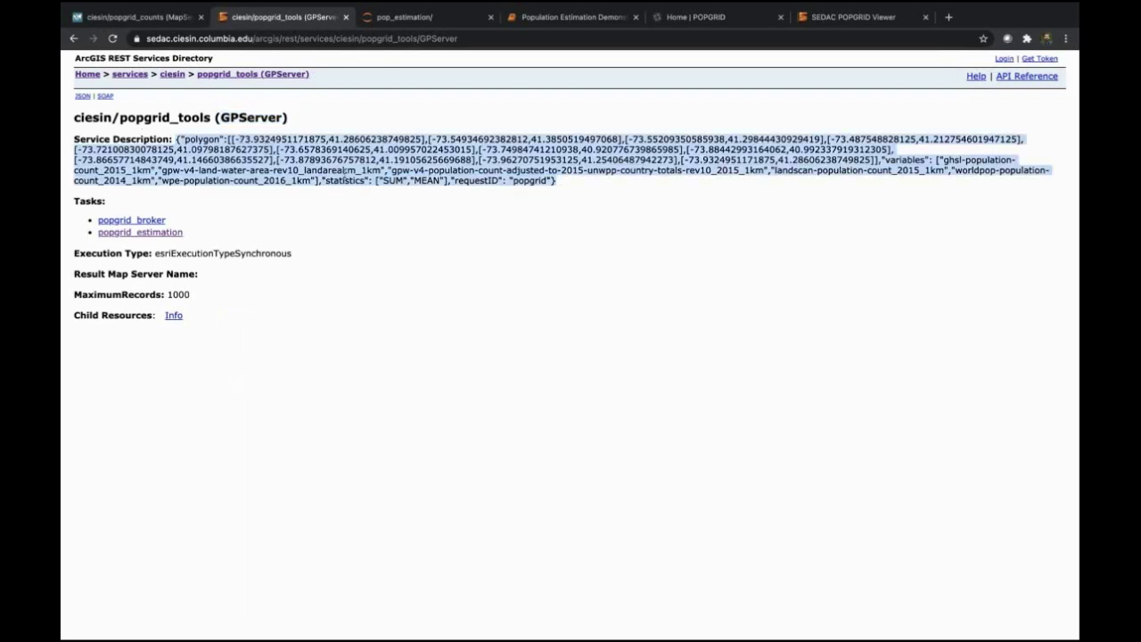
Highlight the ghsl-population-count_2015_1km variable and the SUM and MEAN statistics in the service description's sample JSON
{"action": "left_click", "coordinate": [369, 187]}
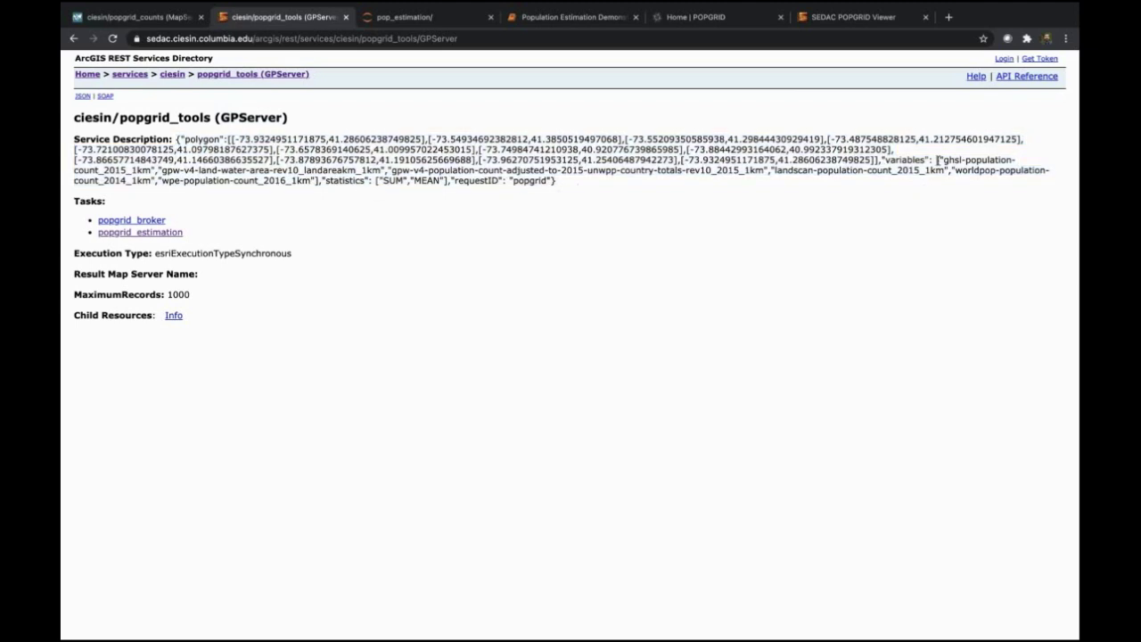
{"action": "left_click_drag", "start_coordinate": [938, 161], "coordinate": [149, 169]}
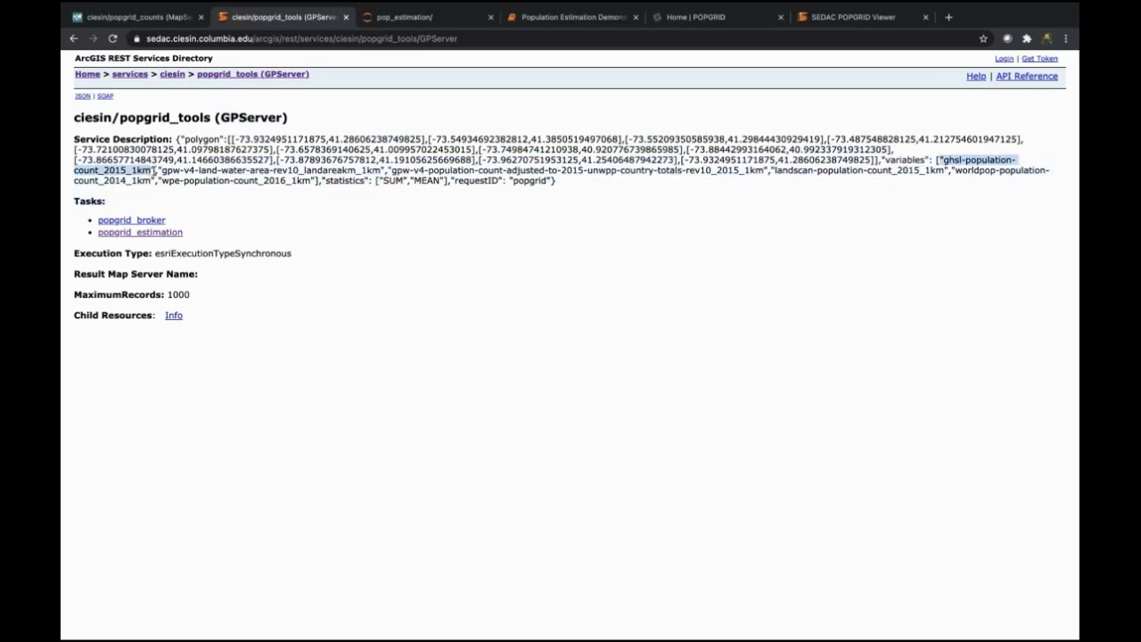
{"action": "left_click", "coordinate": [374, 180]}
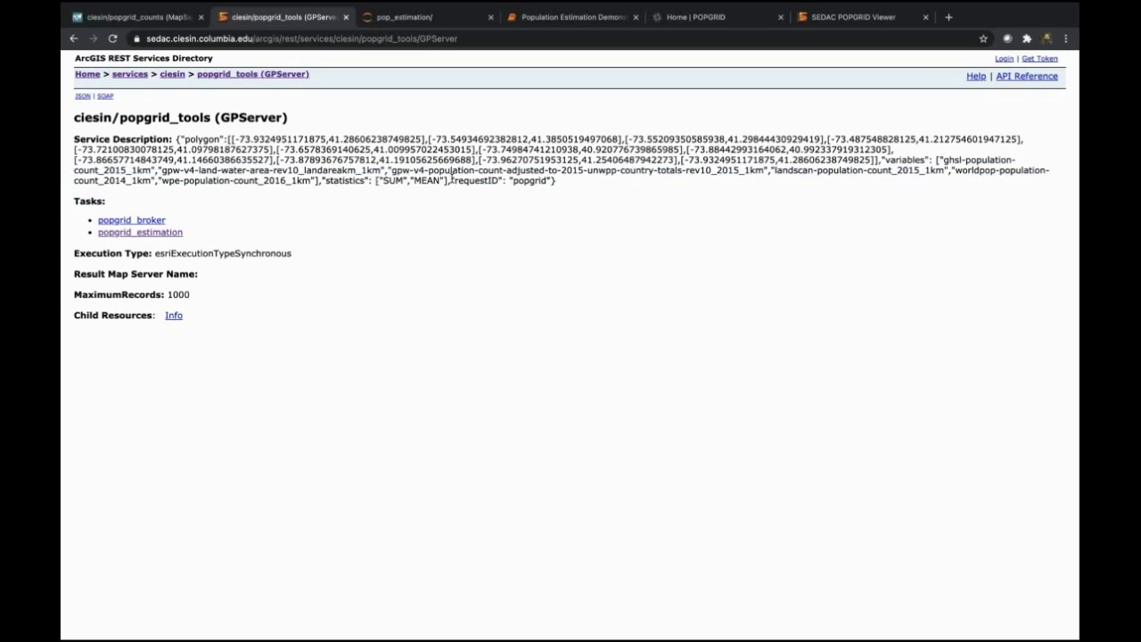
{"action": "left_click_drag", "start_coordinate": [442, 180], "coordinate": [374, 180]}
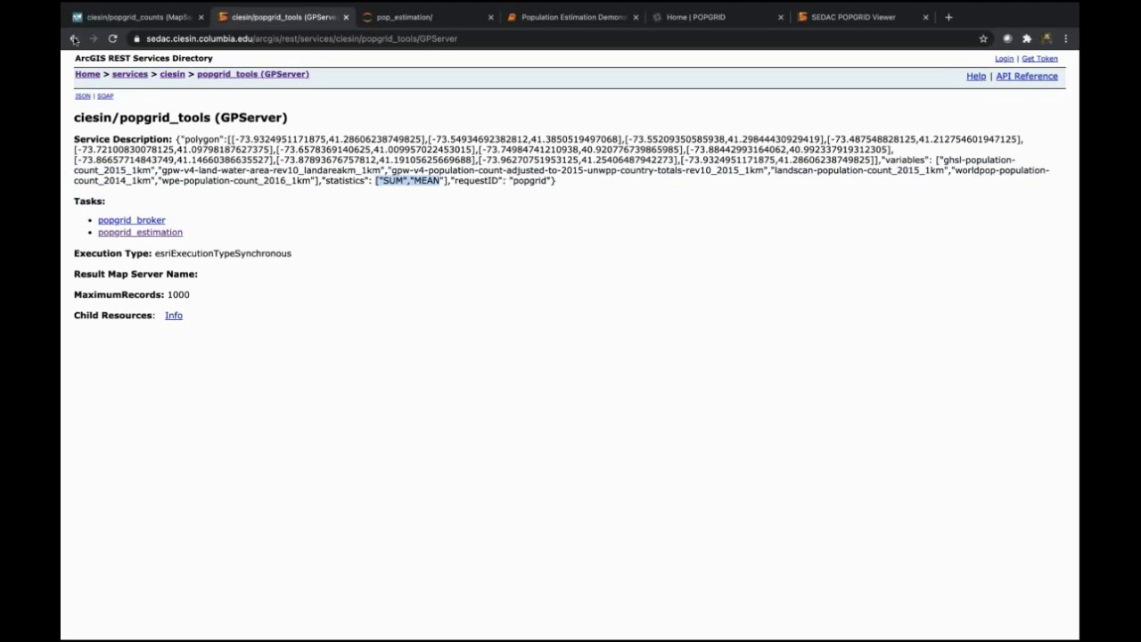
Return to the Population Estimation Demonstration notebook, highlight the import statements and run the imports cell
{"action": "left_click", "coordinate": [562, 17]}
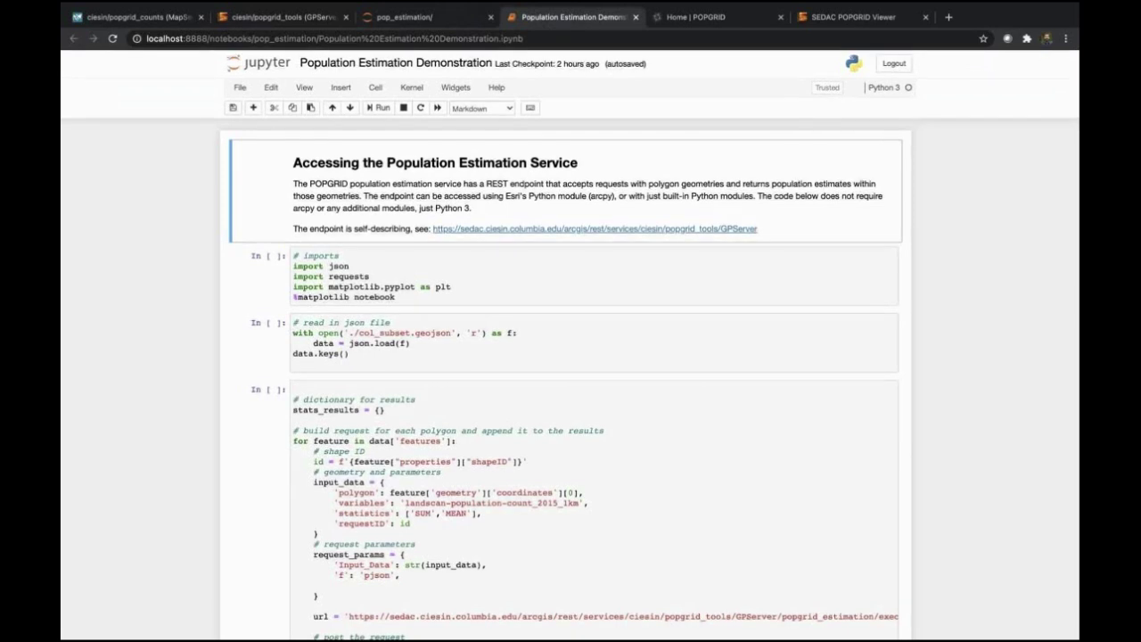
{"action": "left_click_drag", "start_coordinate": [406, 295], "coordinate": [289, 256]}
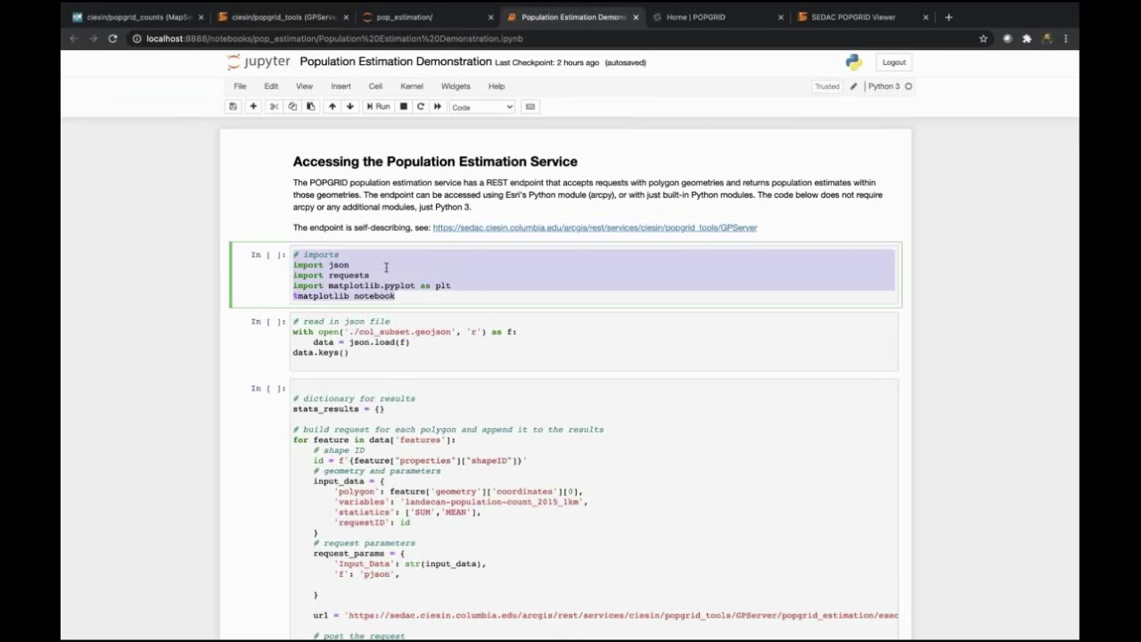
{"action": "left_click", "coordinate": [400, 294]}
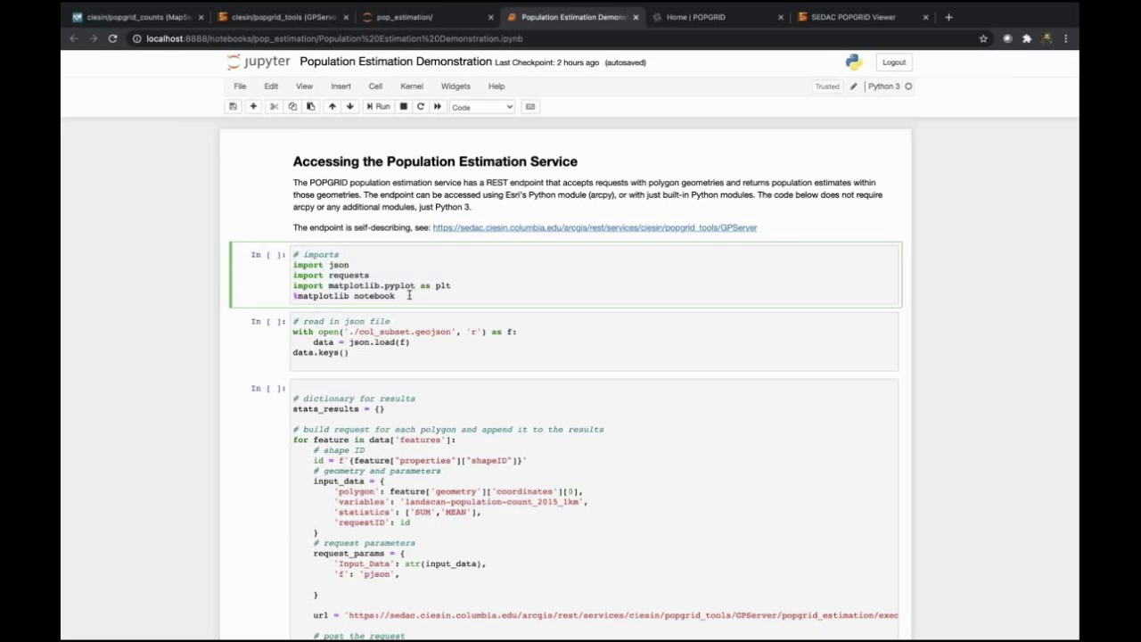
{"action": "key", "text": "shift+Return"}
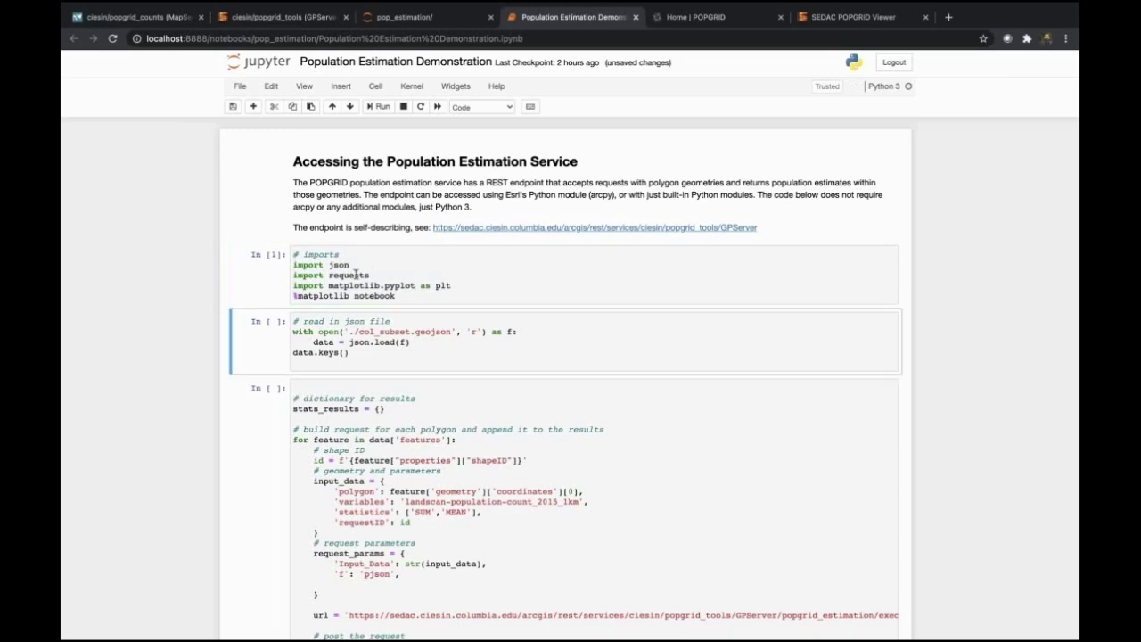
Highlight the GeoJSON file path and try to run the cell that reads ./col_subset.geojson
{"action": "left_click_drag", "start_coordinate": [407, 297], "coordinate": [276, 257]}
{"action": "left_click", "coordinate": [363, 355]}
{"action": "left_click_drag", "start_coordinate": [347, 331], "coordinate": [446, 332]}
{"action": "left_click", "coordinate": [376, 356]}
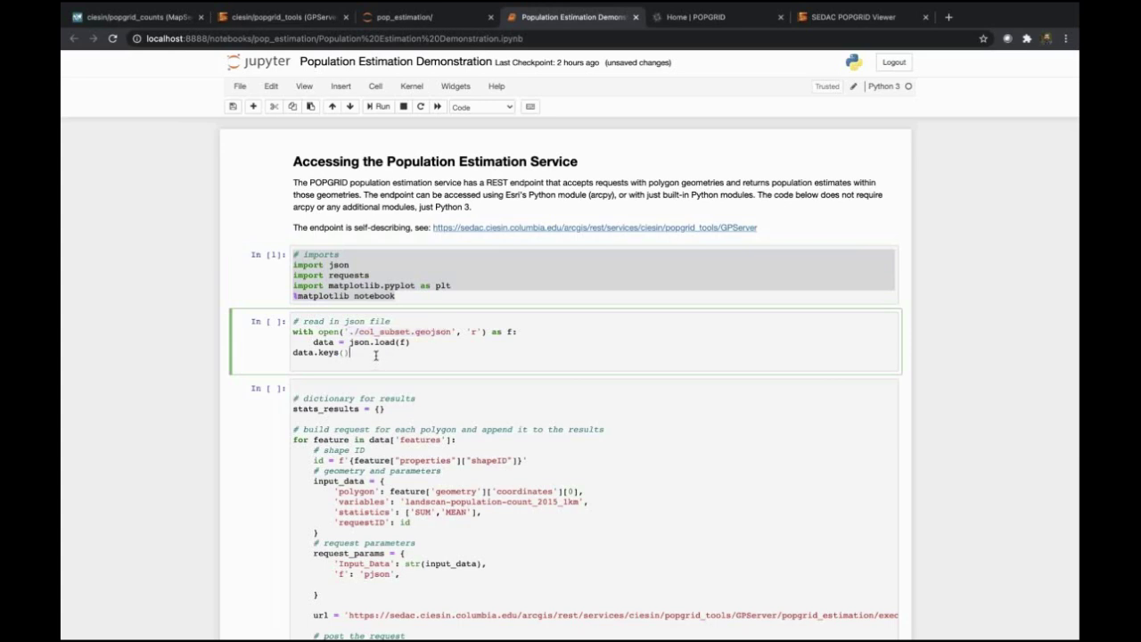
{"action": "key", "text": "shift+Return"}
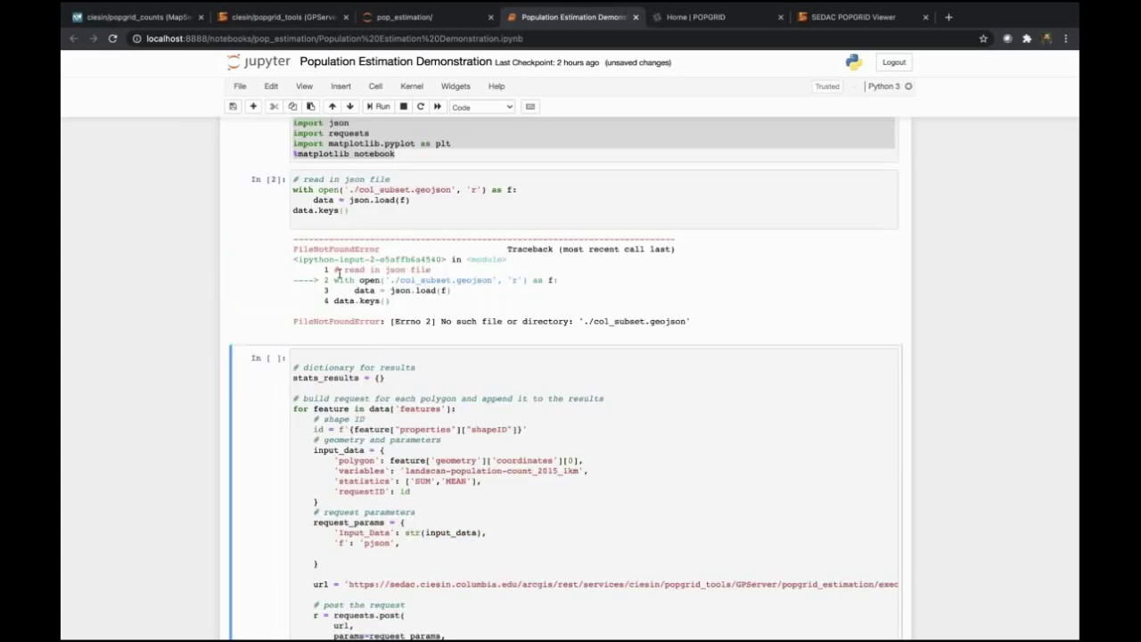
Change the file path in the JSON-reading cell to ./data/col_subset.geojson
{"action": "scroll", "coordinate": [338, 275], "scroll_direction": "up", "scroll_amount": 4}
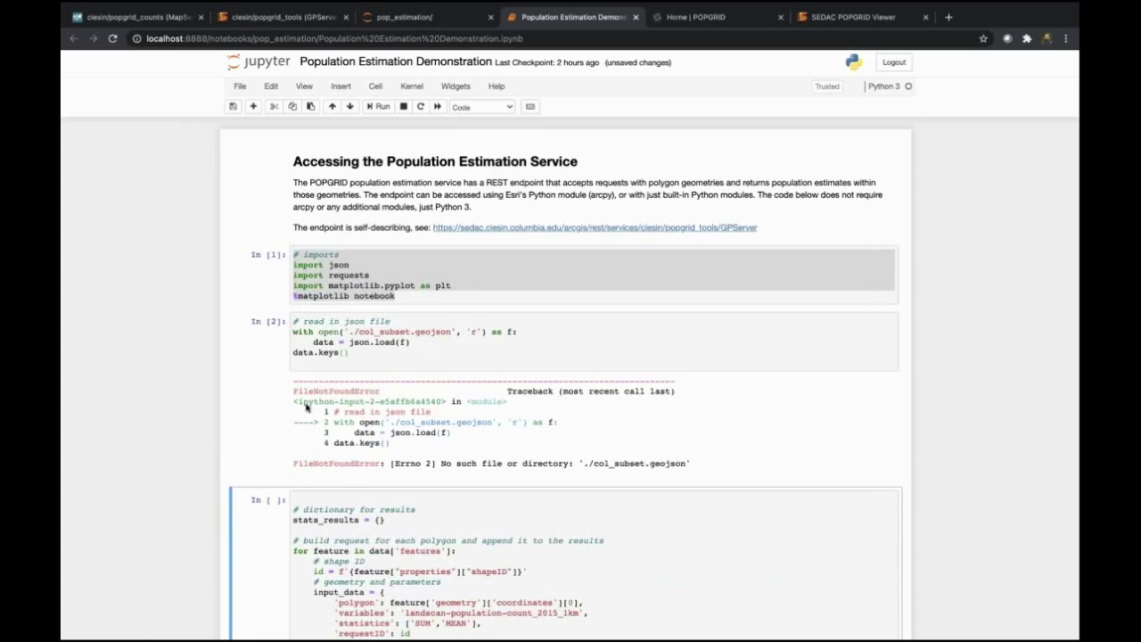
{"action": "left_click", "coordinate": [359, 331]}
{"action": "type", "text": "data/"}
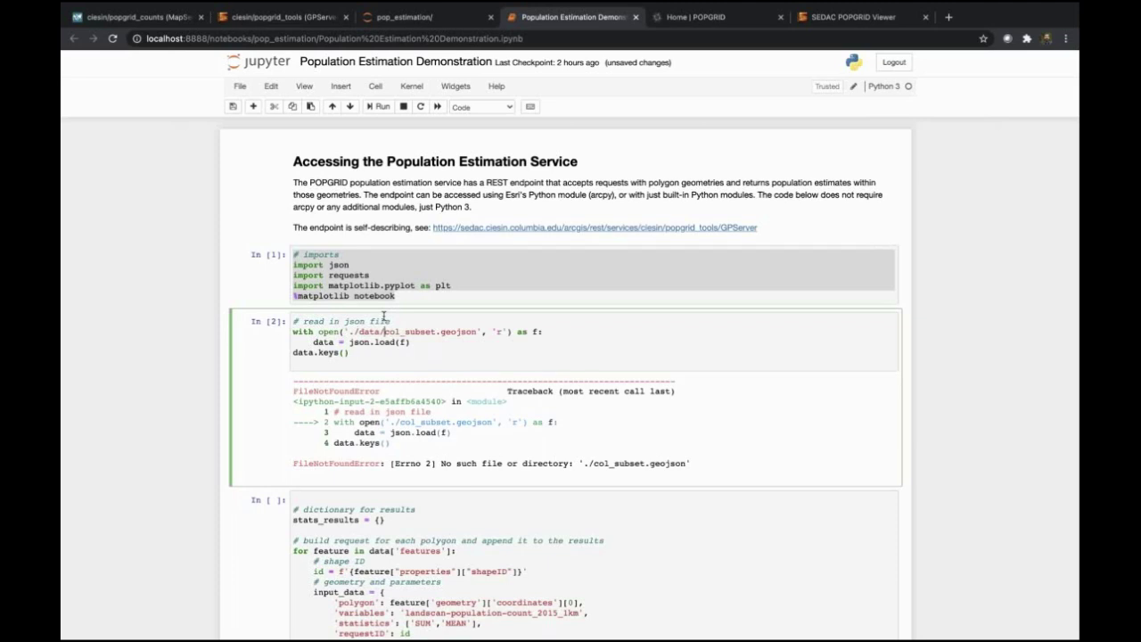
{"action": "left_click", "coordinate": [377, 365]}
{"action": "left_click", "coordinate": [418, 295]}
{"action": "left_click", "coordinate": [417, 323]}
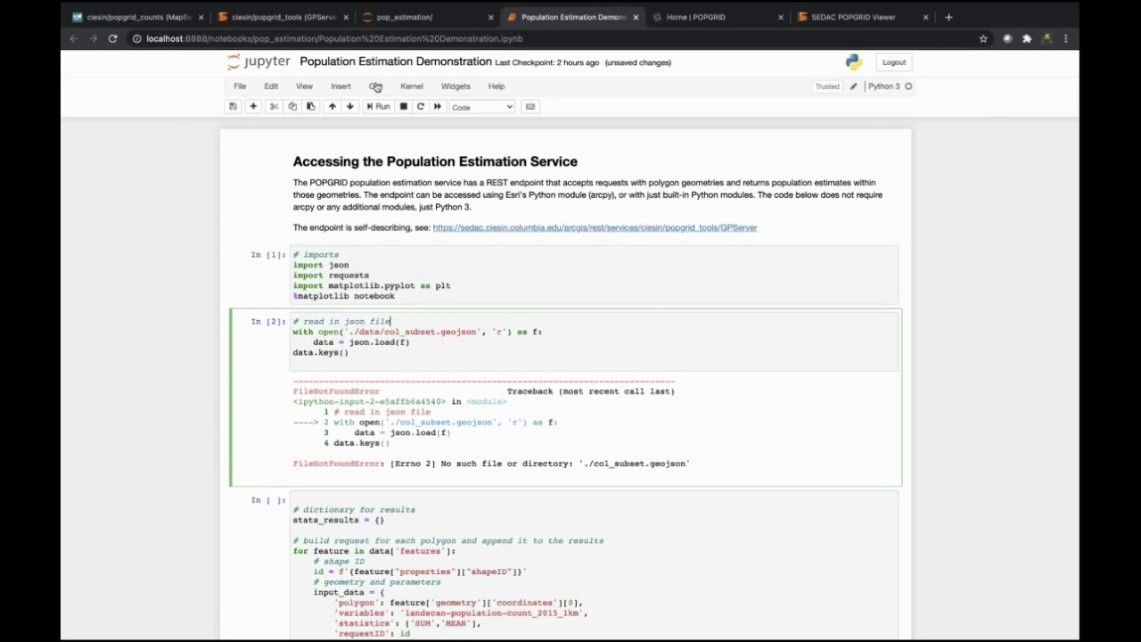
Clear the JSON-reading cell's output, and rerun the imports cell and the JSON-reading cell
{"action": "left_click", "coordinate": [375, 86]}
{"action": "mouse_move", "coordinate": [397, 230]}
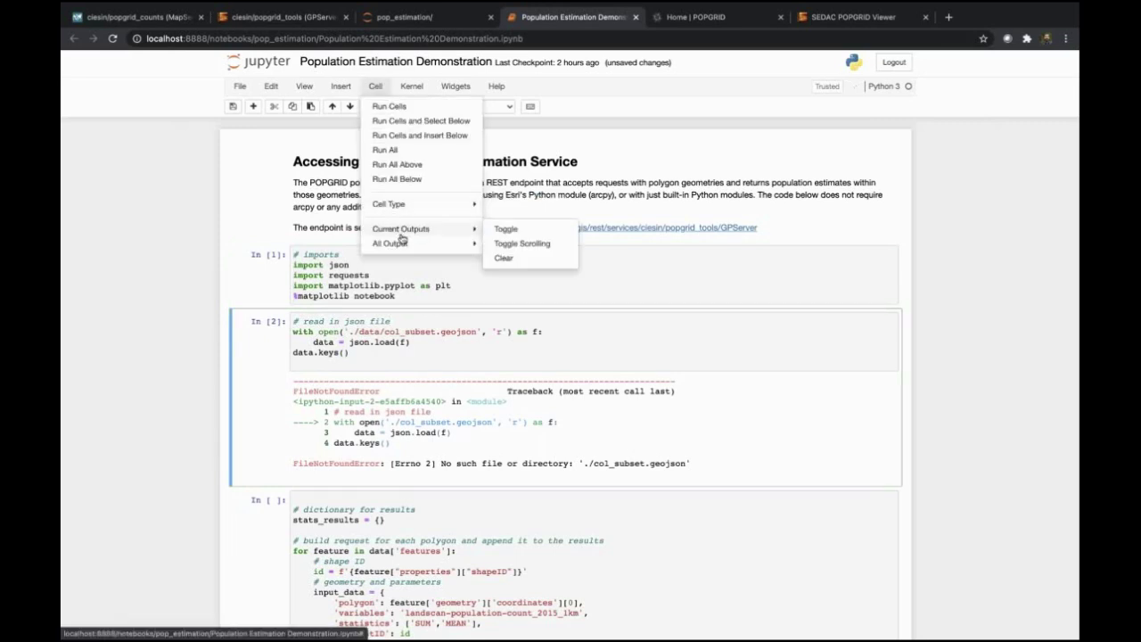
{"action": "left_click", "coordinate": [504, 258]}
{"action": "left_click", "coordinate": [448, 295]}
{"action": "key", "text": "shift+Return"}
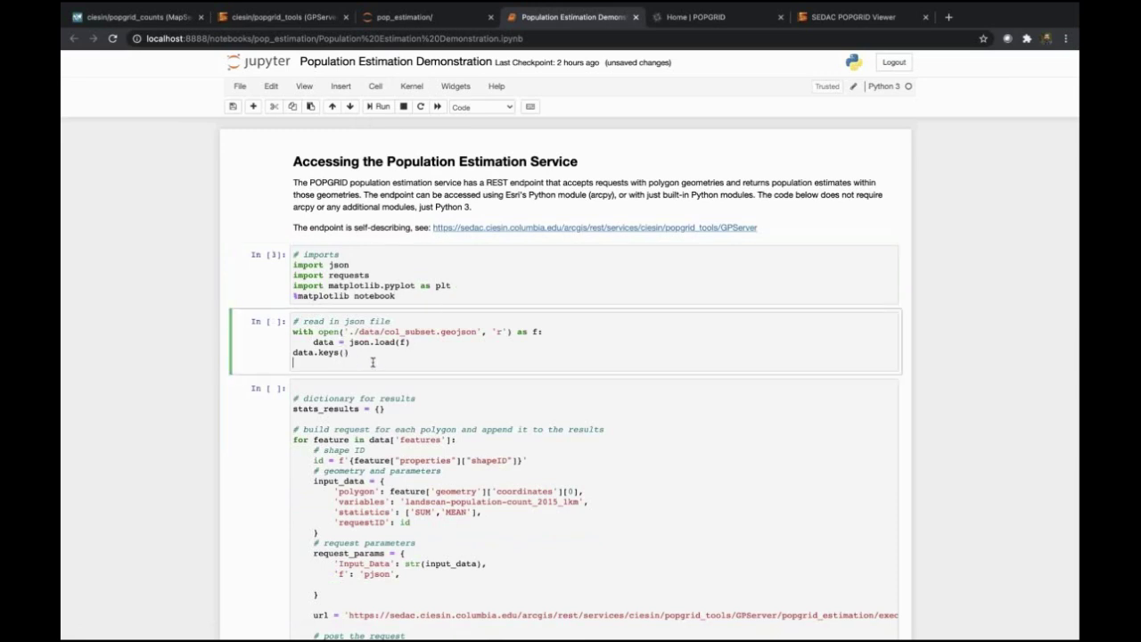
{"action": "key", "text": "shift+Return"}
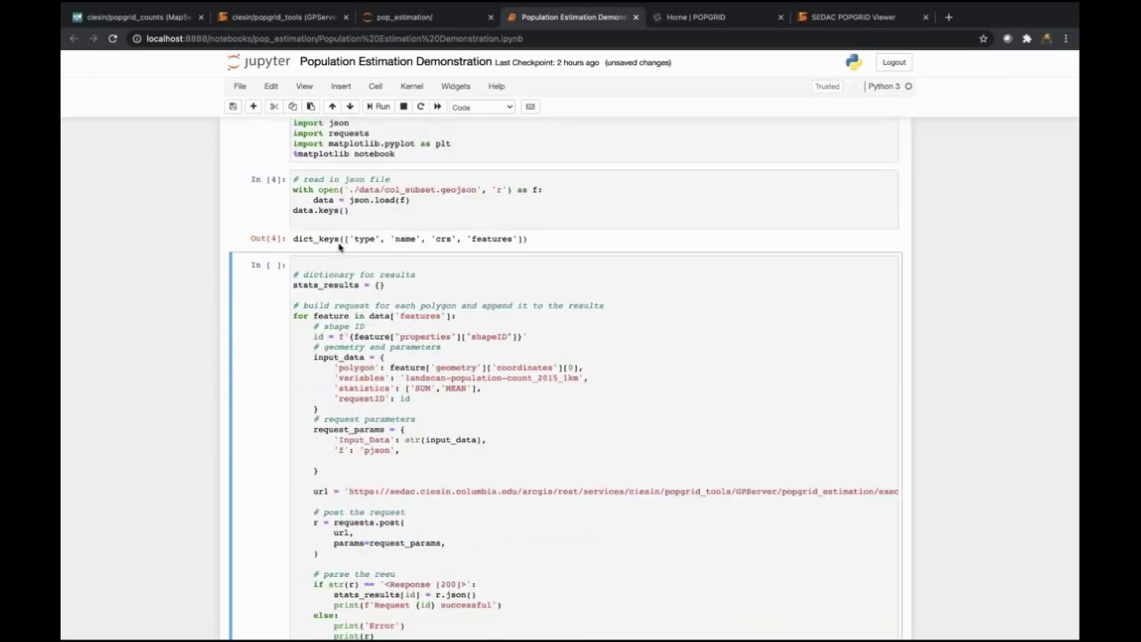
Review the keys in the output, and highlight the results dictionary, feature loop and input_data block in the request-building cell
{"action": "scroll", "coordinate": [339, 247], "scroll_direction": "up", "scroll_amount": 1}
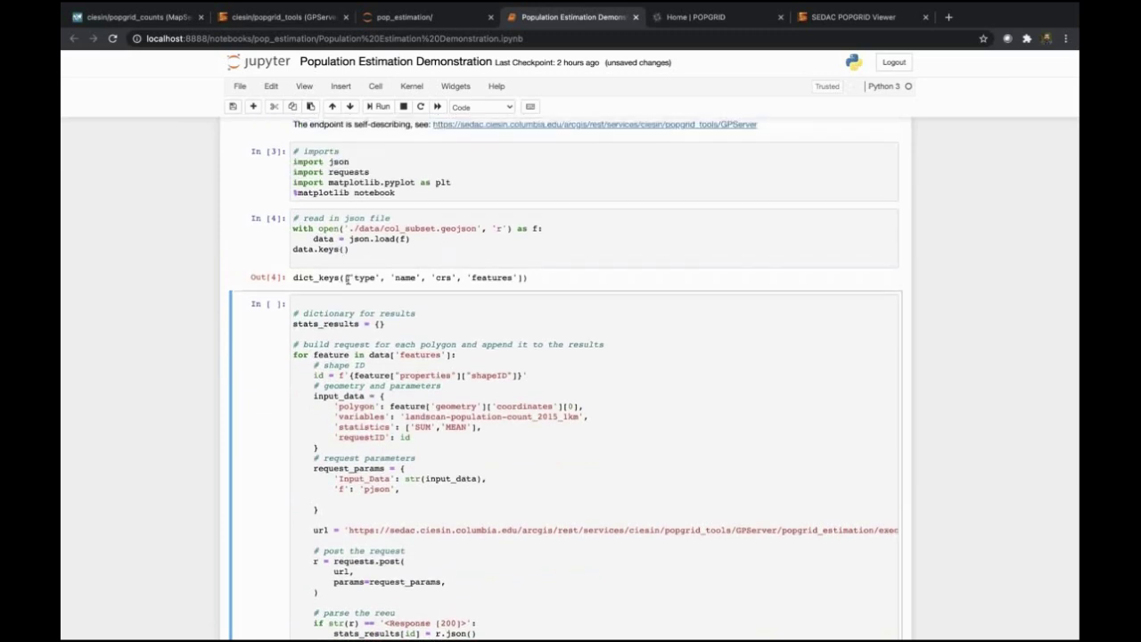
{"action": "left_click_drag", "start_coordinate": [349, 277], "coordinate": [526, 271]}
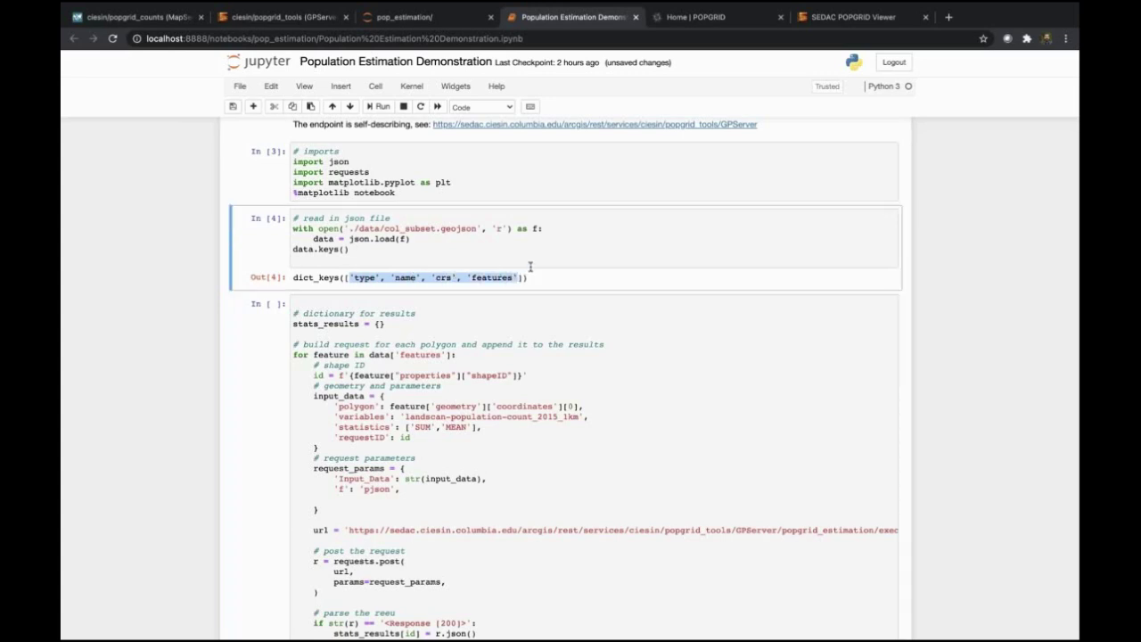
{"action": "scroll", "coordinate": [367, 326], "scroll_direction": "down", "scroll_amount": 1}
{"action": "left_click", "coordinate": [402, 305]}
{"action": "scroll", "coordinate": [402, 303], "scroll_direction": "down", "scroll_amount": 3}
{"action": "scroll", "coordinate": [402, 306], "scroll_direction": "up", "scroll_amount": 1}
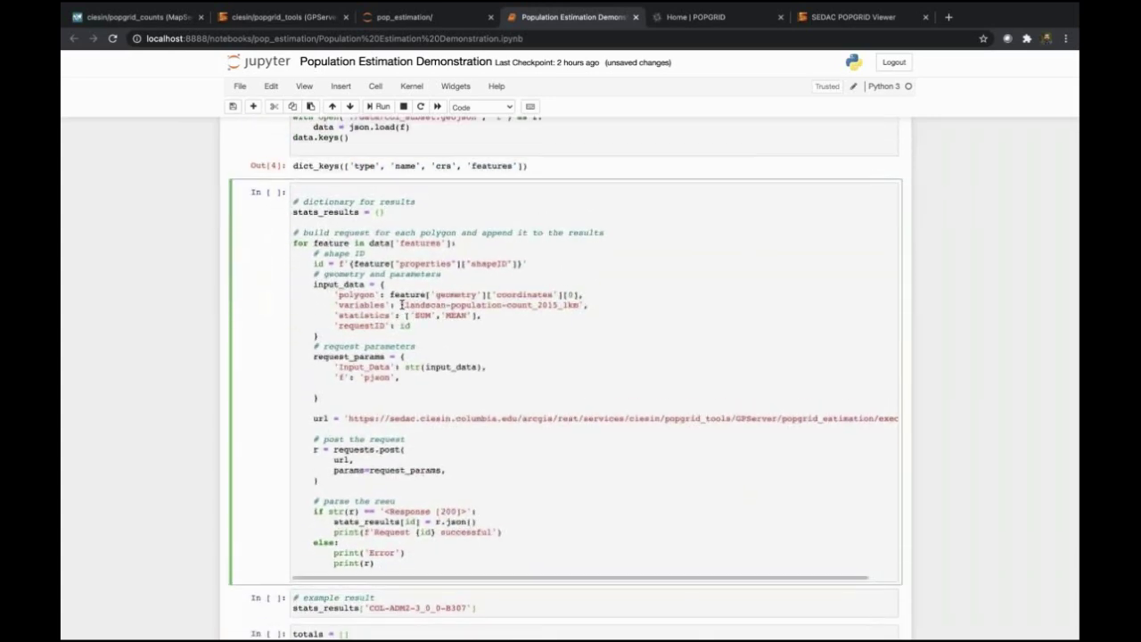
{"action": "left_click_drag", "start_coordinate": [325, 208], "coordinate": [291, 201]}
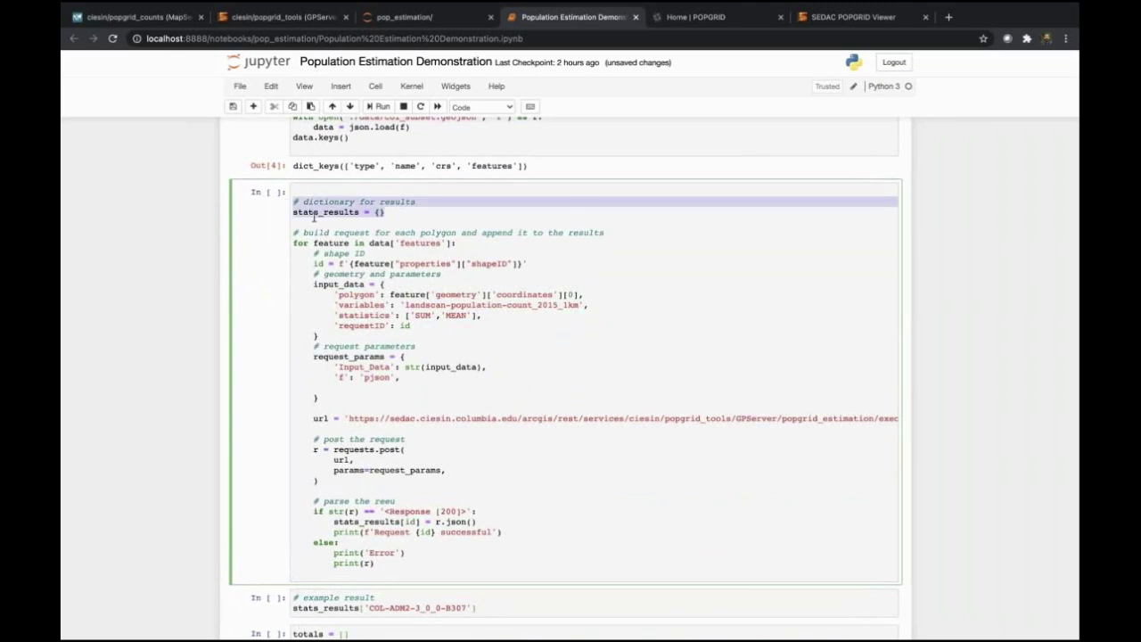
{"action": "left_click_drag", "start_coordinate": [293, 243], "coordinate": [482, 249]}
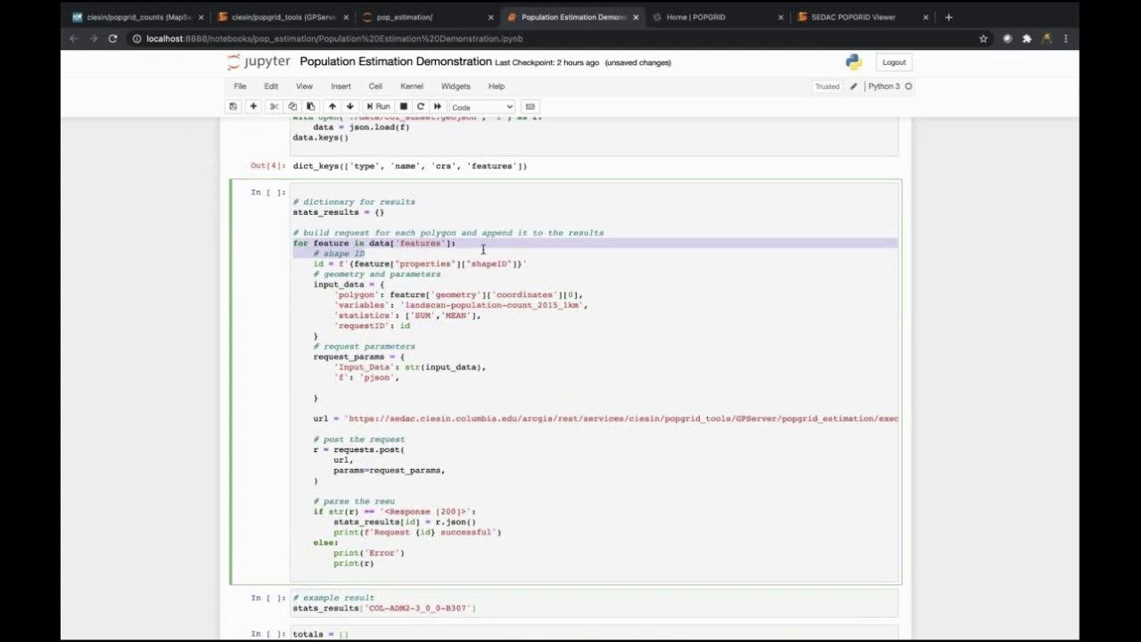
{"action": "left_click_drag", "start_coordinate": [334, 336], "coordinate": [280, 290]}
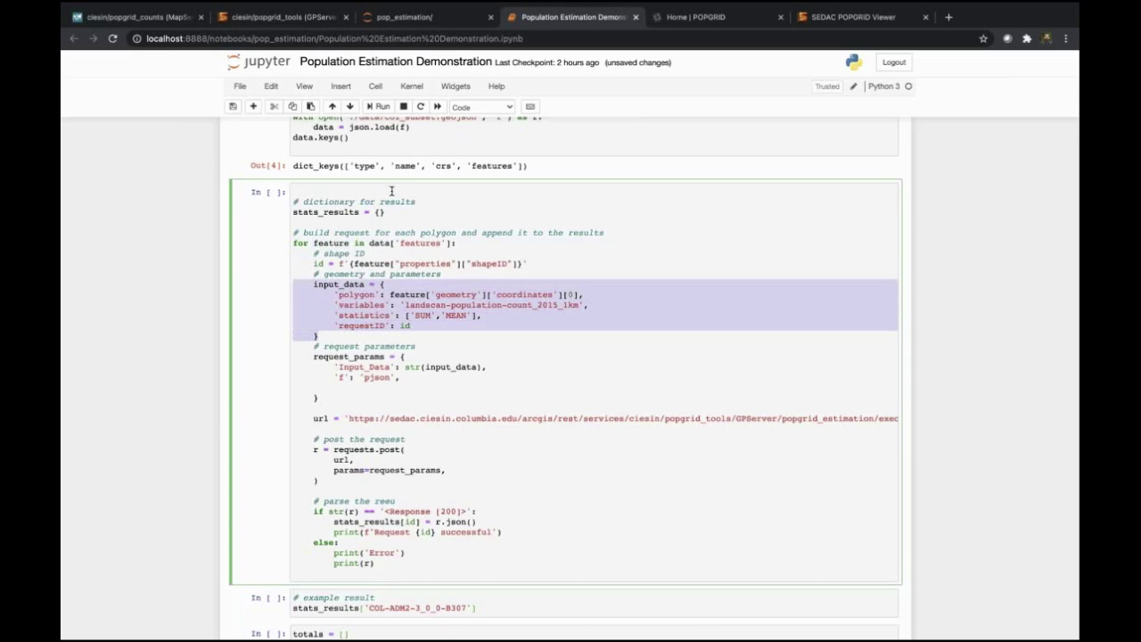
Switch to the popgrid_tools service page and highlight the full sample JSON in the description for comparison
{"action": "left_click", "coordinate": [299, 22]}
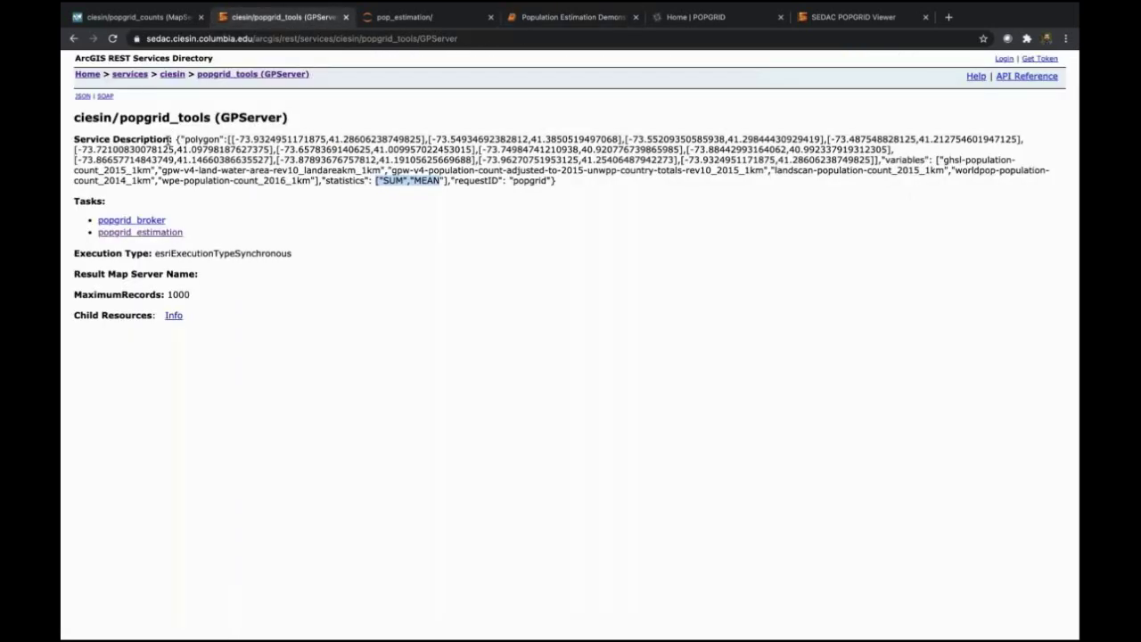
{"action": "left_click_drag", "start_coordinate": [175, 140], "coordinate": [562, 185]}
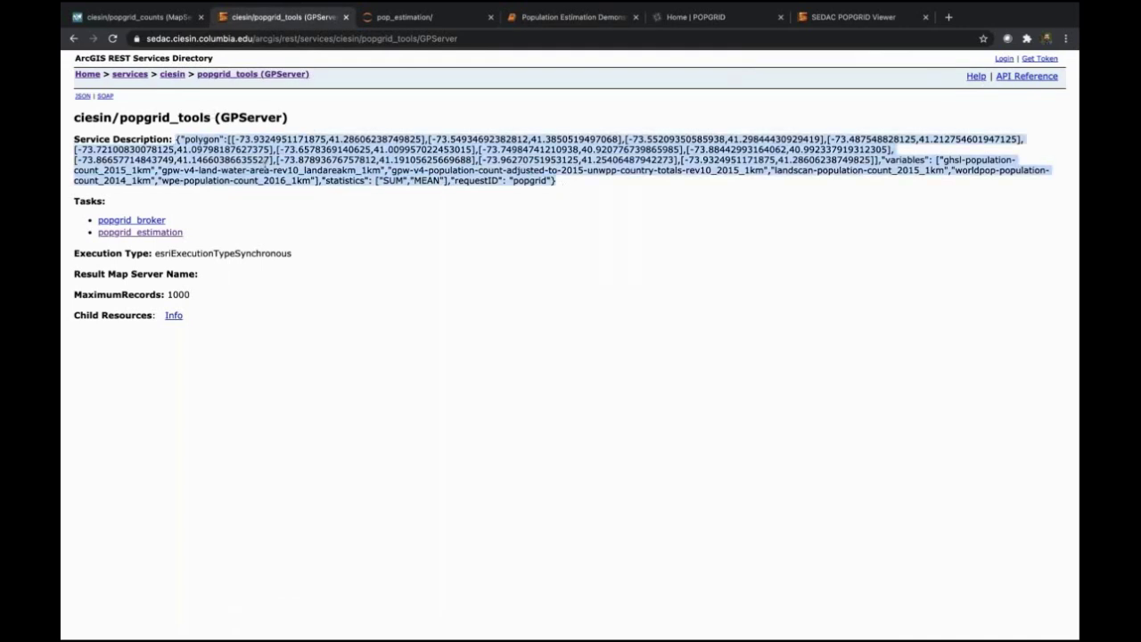
{"action": "left_click", "coordinate": [122, 168]}
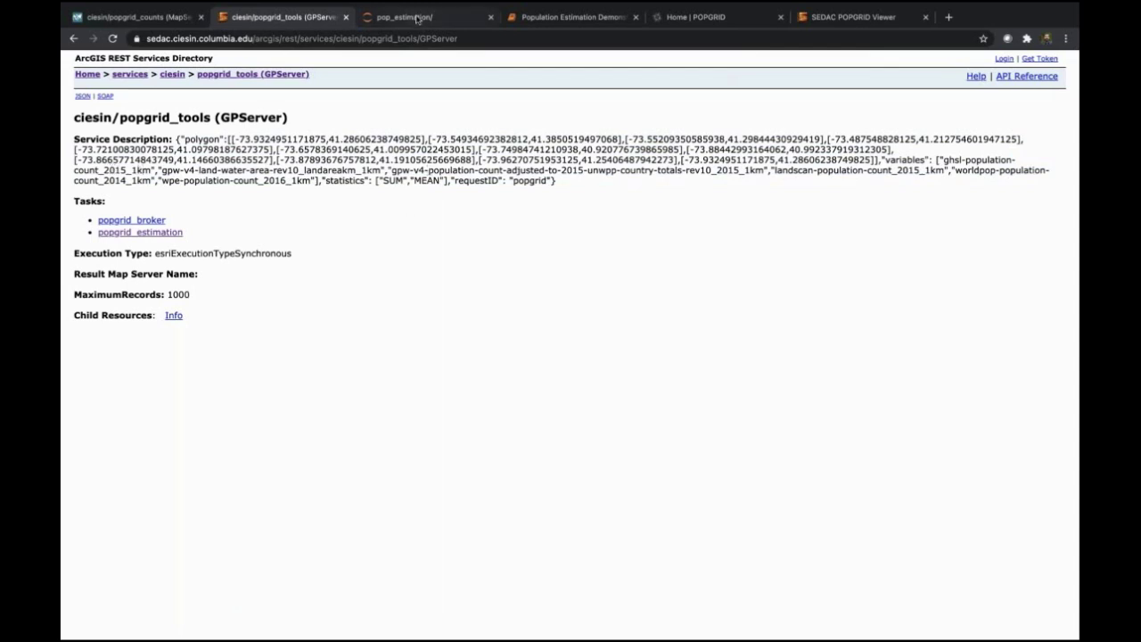
Return to the notebook and highlight the input_data, request_params, request-posting and response-parsing blocks of the request cell
{"action": "left_click", "coordinate": [417, 18]}
{"action": "left_click", "coordinate": [556, 17]}
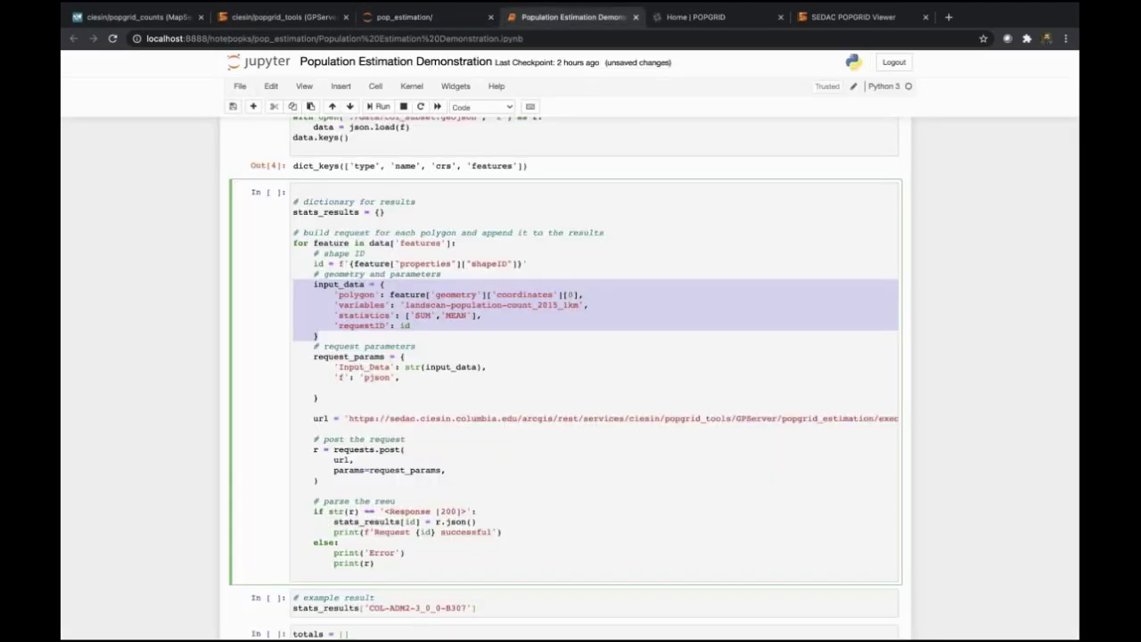
{"action": "left_click", "coordinate": [348, 336]}
{"action": "left_click_drag", "start_coordinate": [337, 337], "coordinate": [288, 283]}
{"action": "left_click_drag", "start_coordinate": [398, 399], "coordinate": [277, 344]}
{"action": "scroll", "coordinate": [360, 343], "scroll_direction": "down", "scroll_amount": 1}
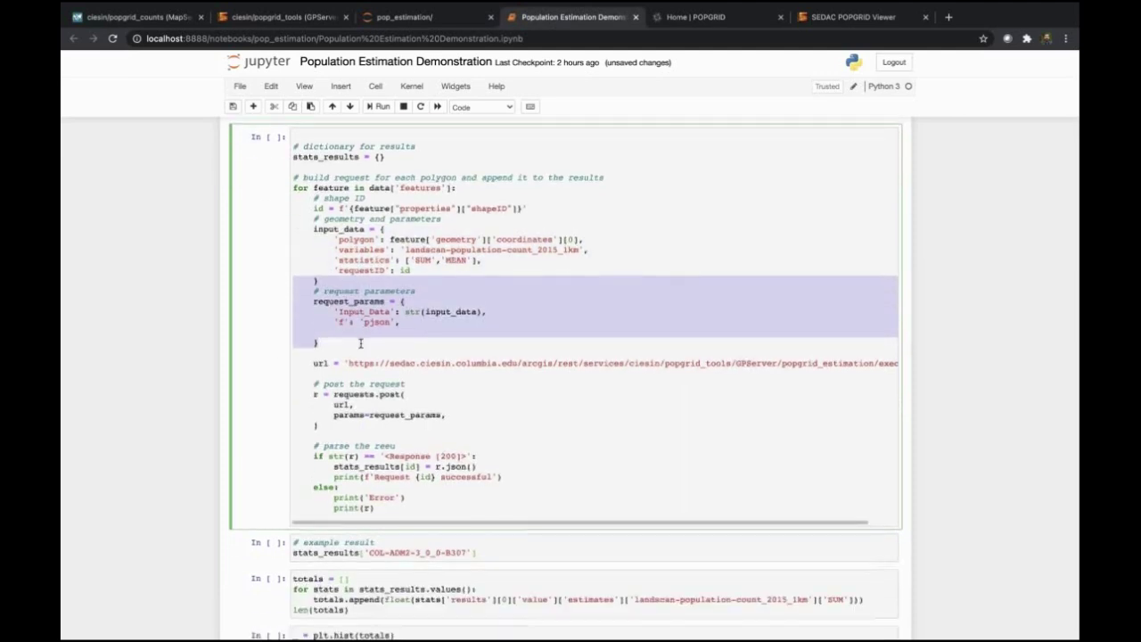
{"action": "left_click_drag", "start_coordinate": [352, 437], "coordinate": [285, 385]}
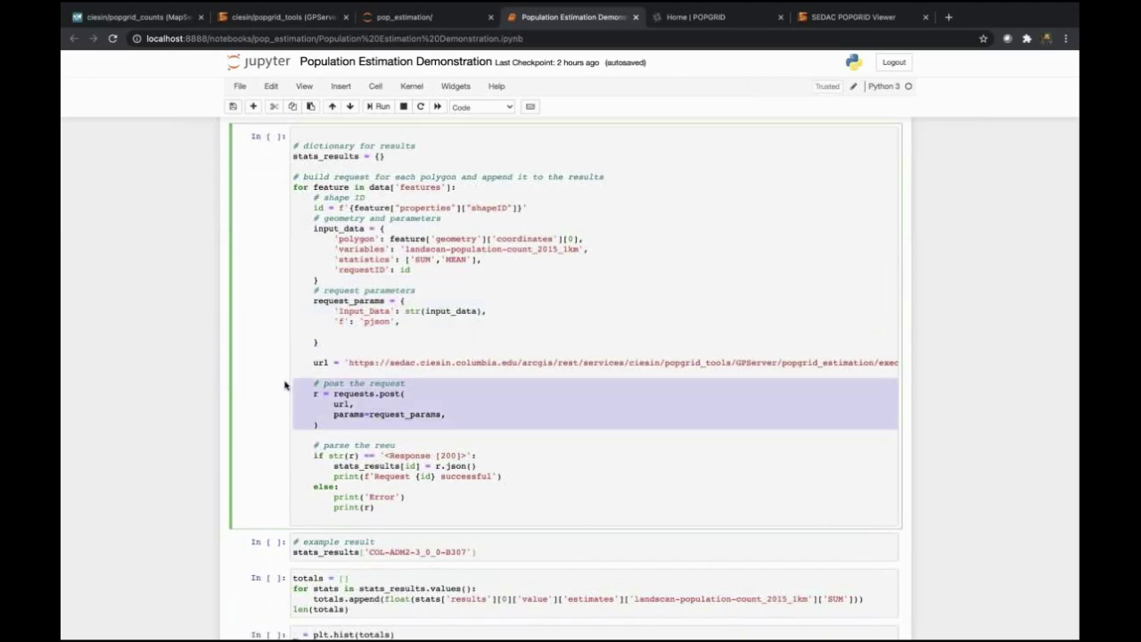
{"action": "left_click_drag", "start_coordinate": [380, 504], "coordinate": [285, 453]}
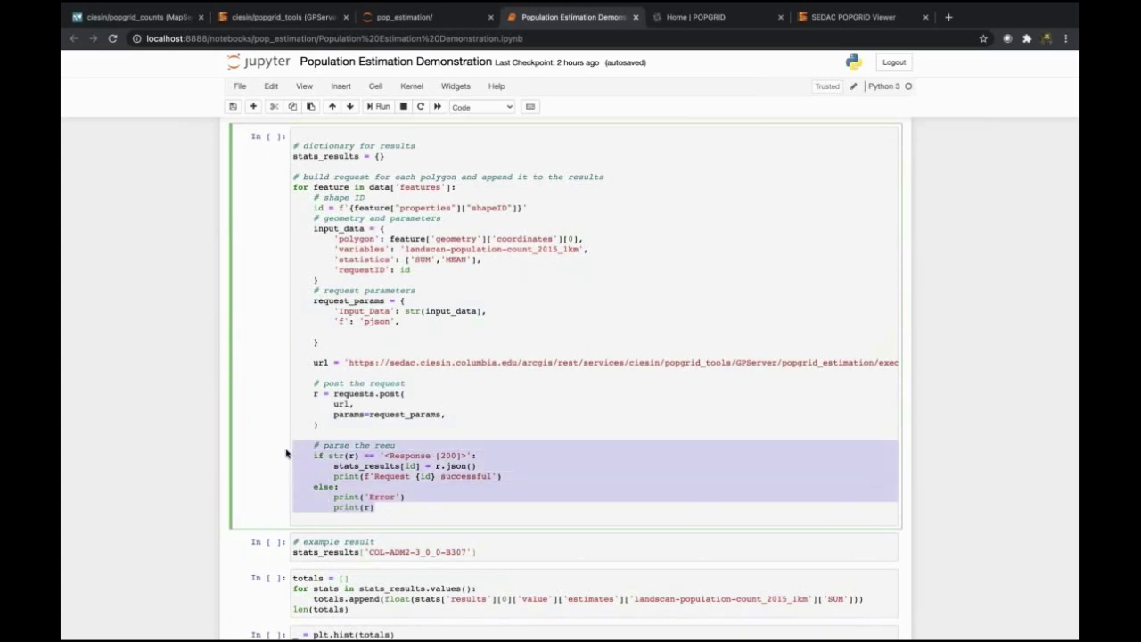
Run the cell that posts a population estimation request for each polygon, and follow its output down to the example result cell
{"action": "key", "text": "shift+Return"}
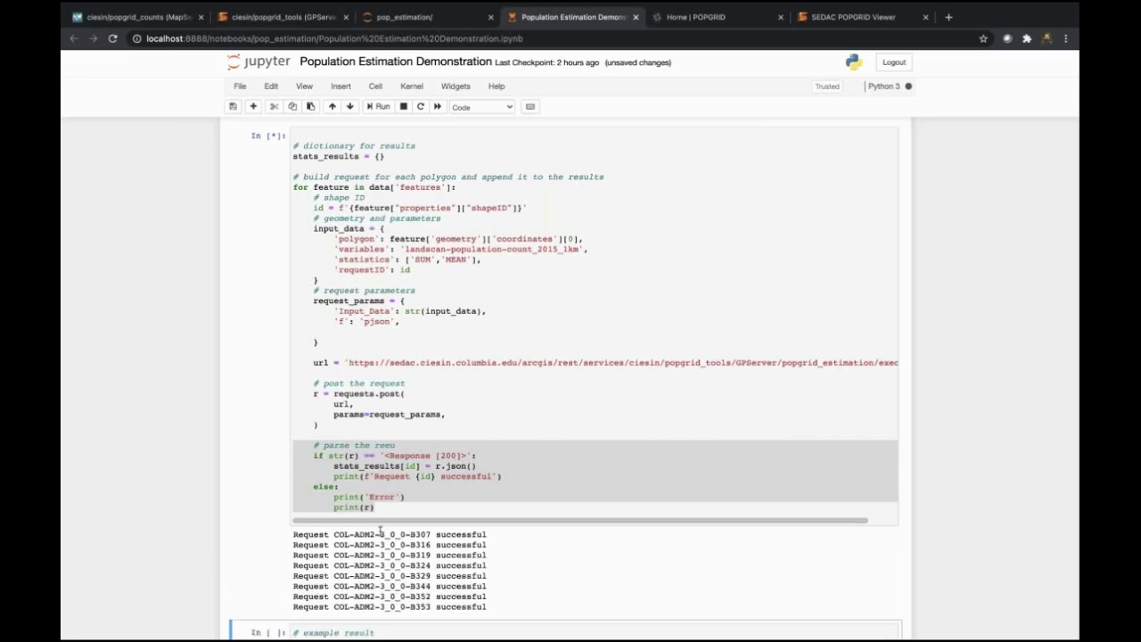
{"action": "scroll", "coordinate": [468, 550], "scroll_direction": "down", "scroll_amount": 2}
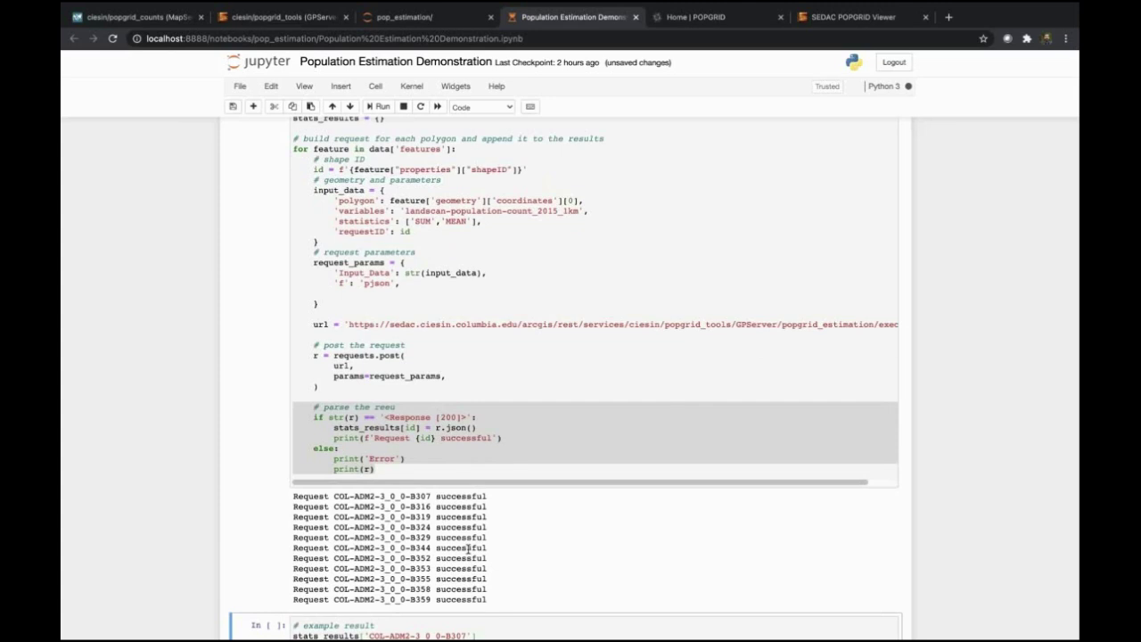
{"action": "scroll", "coordinate": [468, 550], "scroll_direction": "down", "scroll_amount": 2}
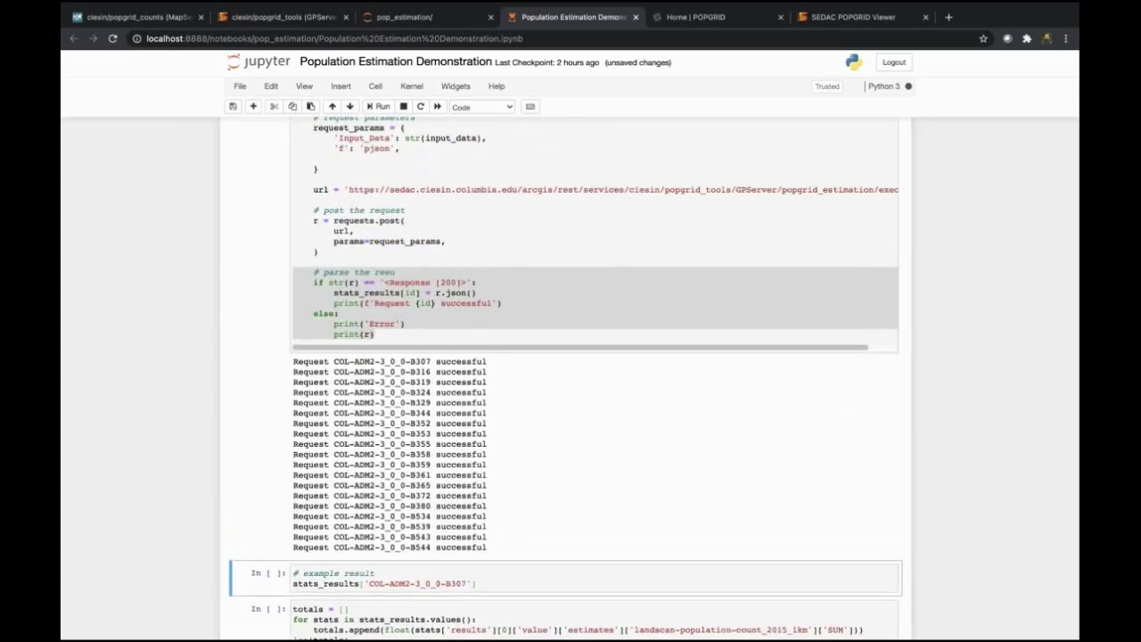
{"action": "scroll", "coordinate": [566, 375], "scroll_direction": "down", "scroll_amount": 1}
{"action": "scroll", "coordinate": [566, 374], "scroll_direction": "down", "scroll_amount": 2}
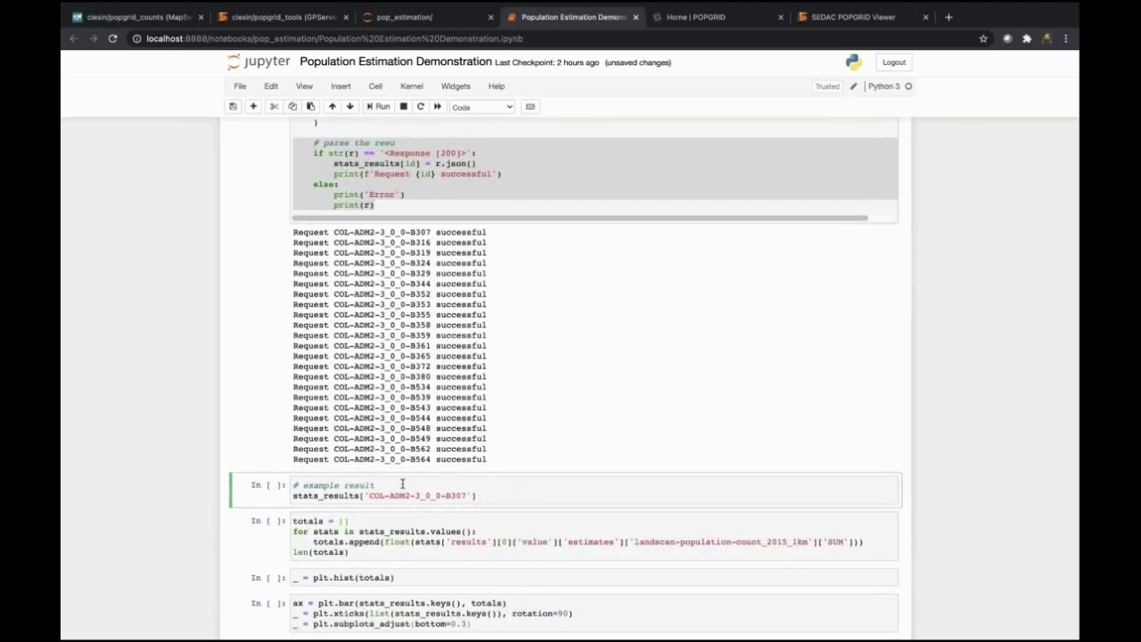
Highlight the stats_results lookup for COL-ADM2-3_0_0-B307 and run the example result cell
{"action": "left_click_drag", "start_coordinate": [497, 496], "coordinate": [292, 496]}
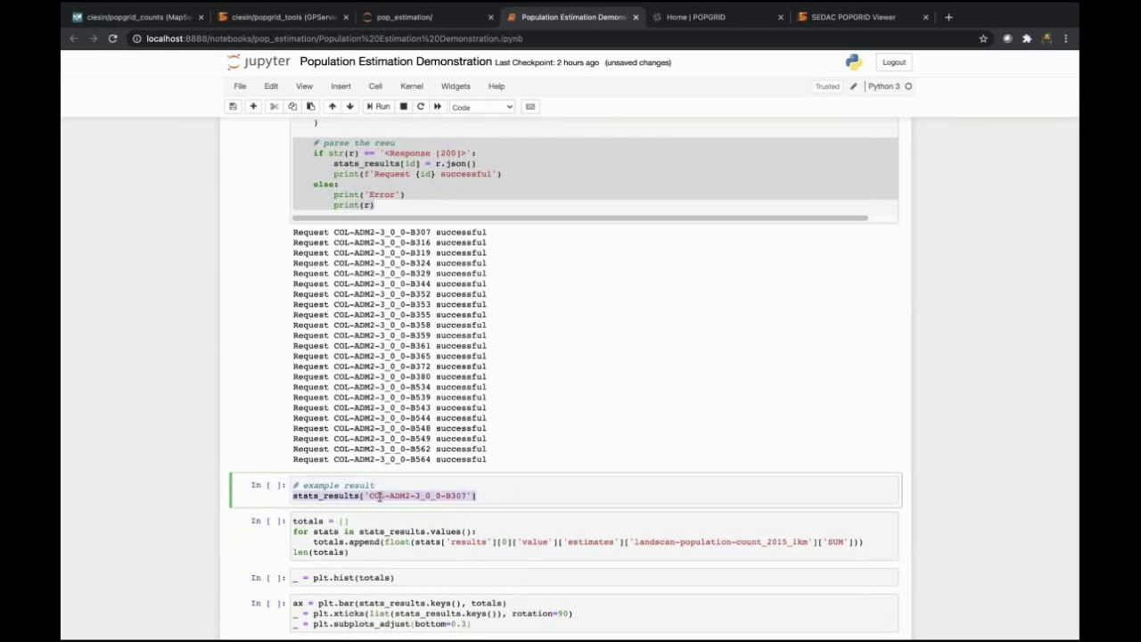
{"action": "left_click", "coordinate": [387, 485]}
{"action": "key", "text": "shift+Return"}
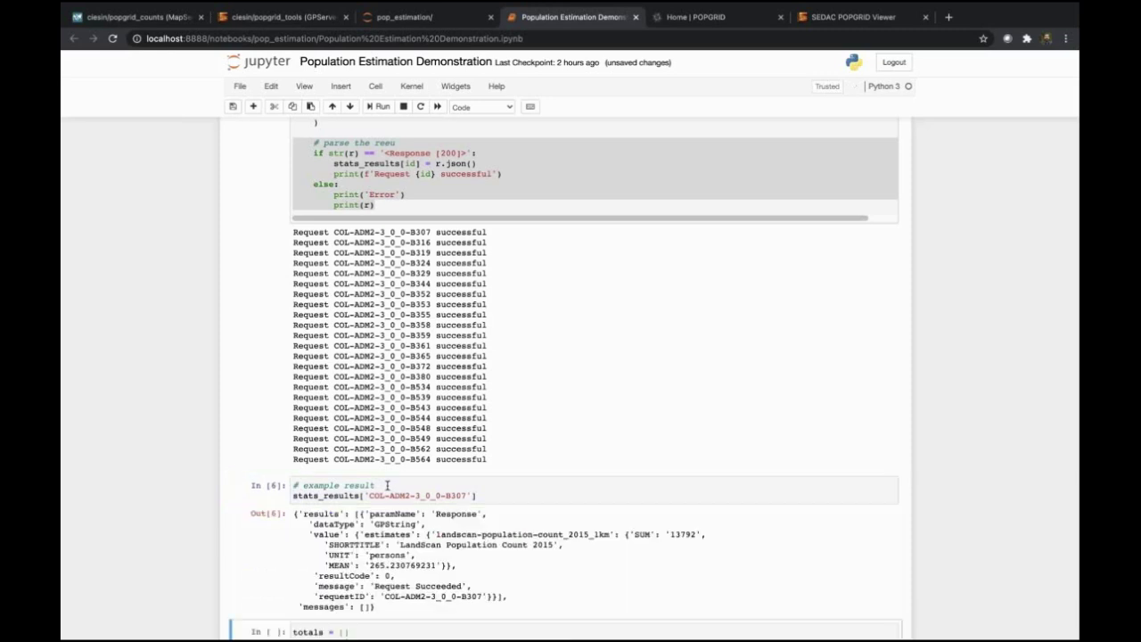
Highlight the SHORTTITLE, MEAN and SUM entries in the output of the example result cell
{"action": "scroll", "coordinate": [473, 477], "scroll_direction": "down", "scroll_amount": 1}
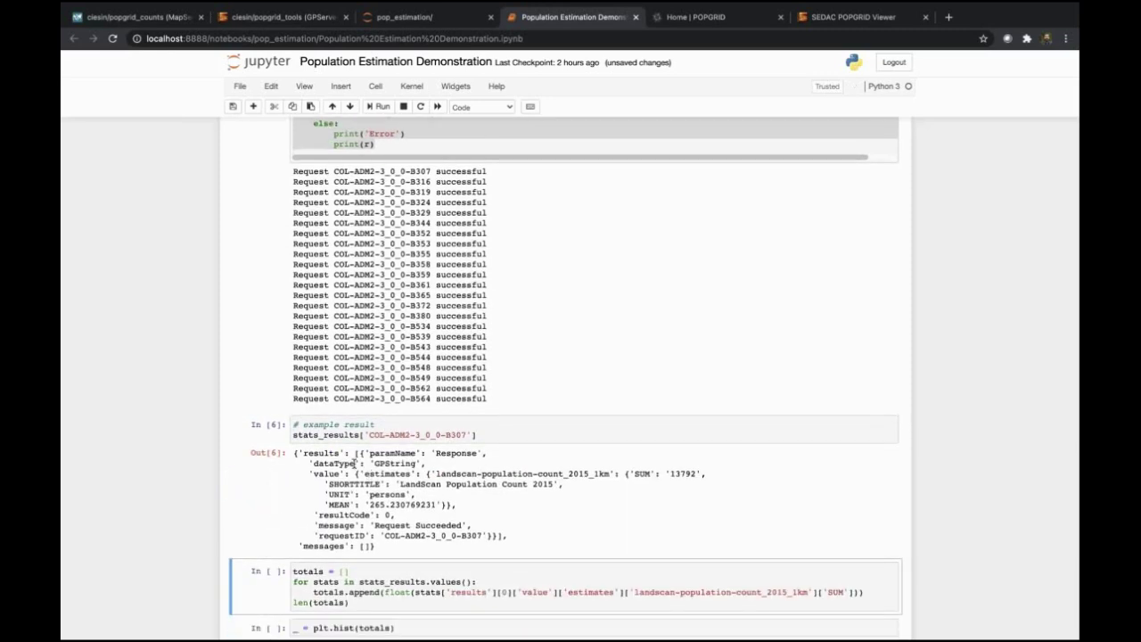
{"action": "left_click", "coordinate": [345, 473]}
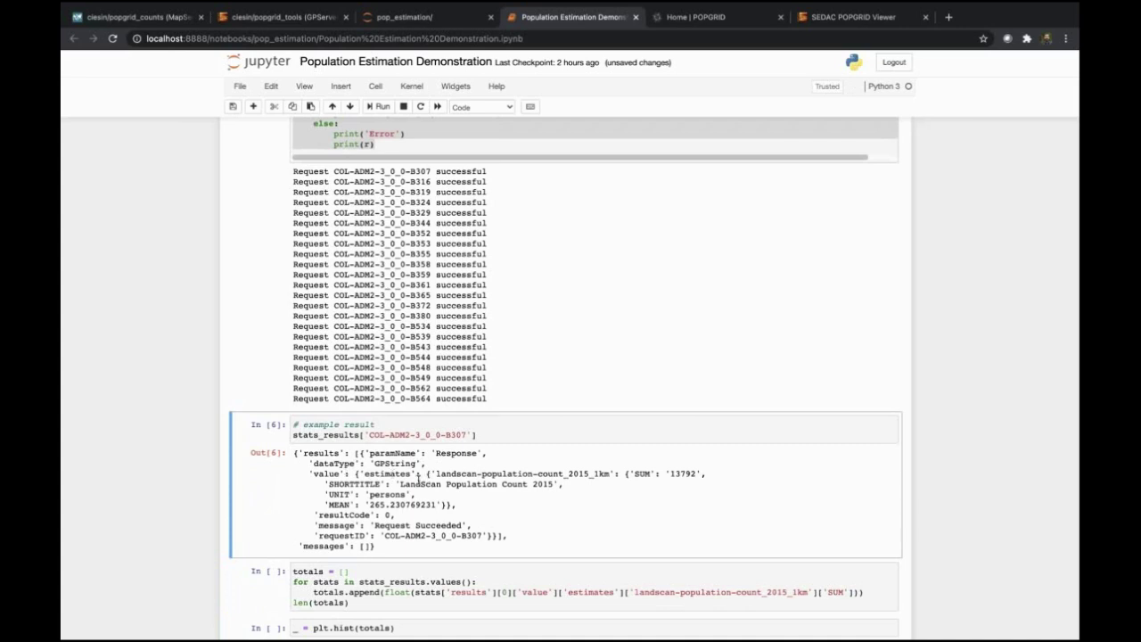
{"action": "left_click_drag", "start_coordinate": [324, 484], "coordinate": [573, 487]}
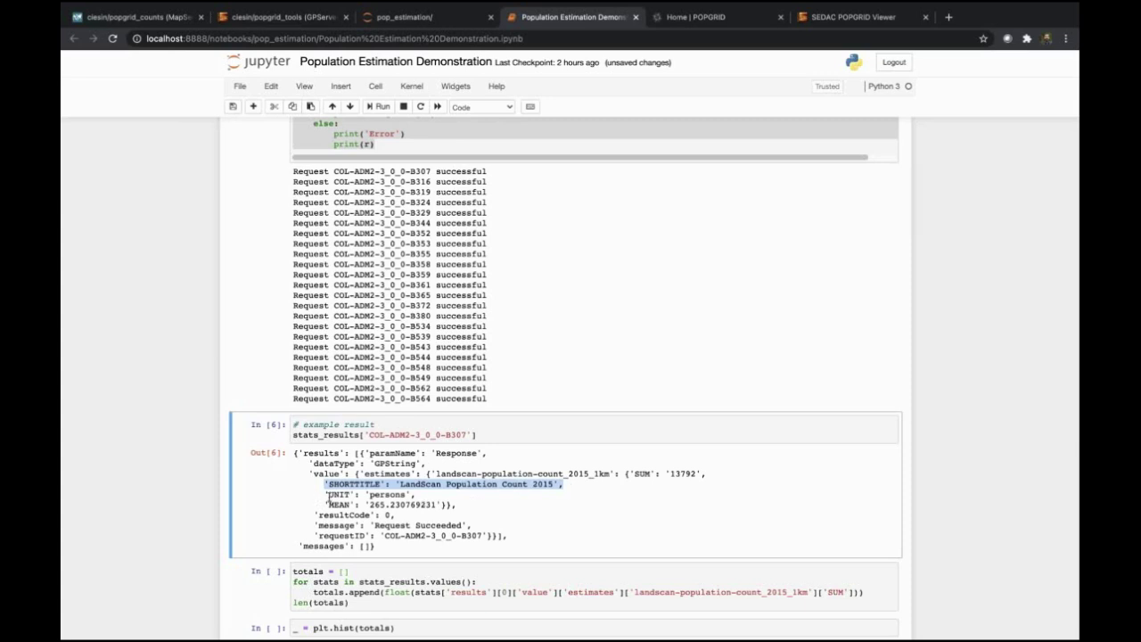
{"action": "left_click", "coordinate": [322, 495]}
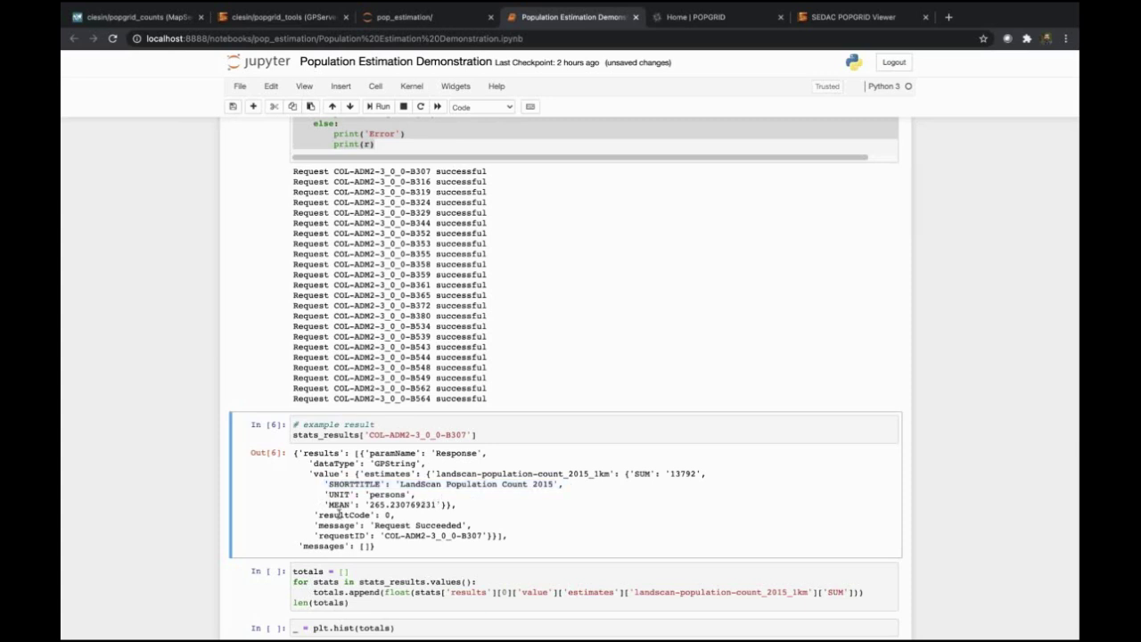
{"action": "left_click_drag", "start_coordinate": [323, 504], "coordinate": [460, 509]}
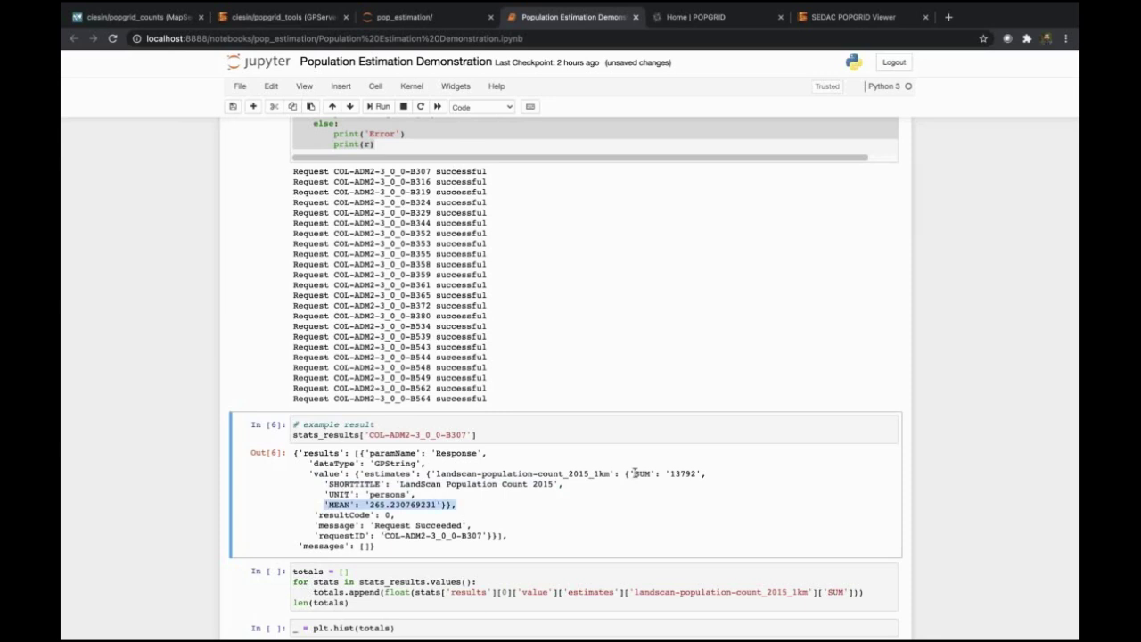
{"action": "left_click_drag", "start_coordinate": [629, 474], "coordinate": [703, 472]}
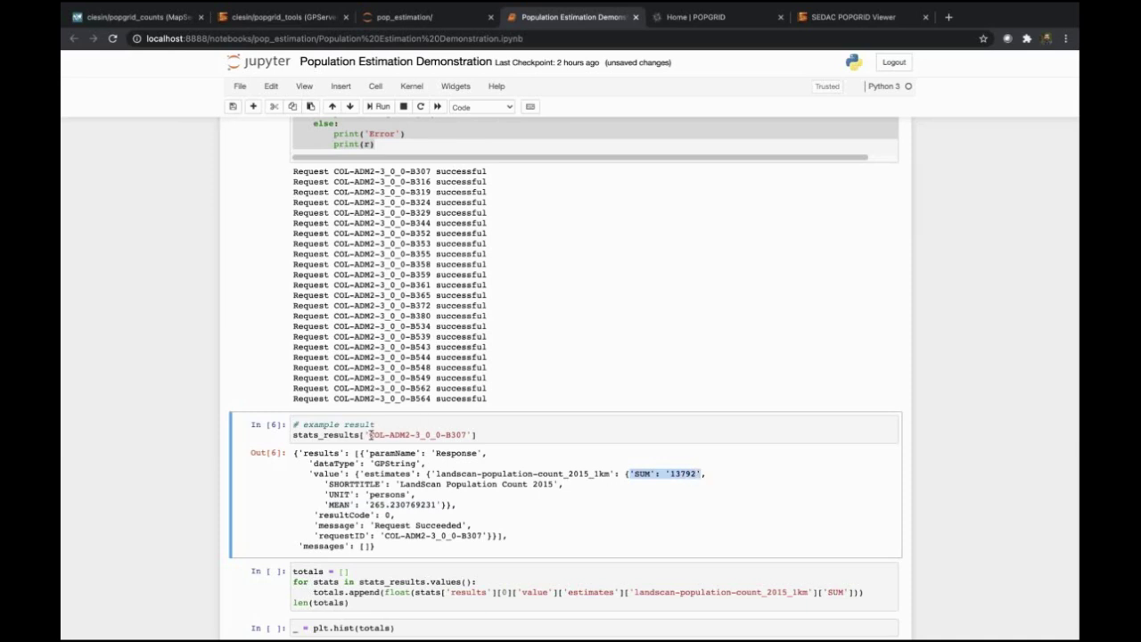
Highlight the COL-ADM2-3_0_0-B307 shape ID in the example result cell and its SUM value in the output
{"action": "left_click_drag", "start_coordinate": [369, 435], "coordinate": [474, 435]}
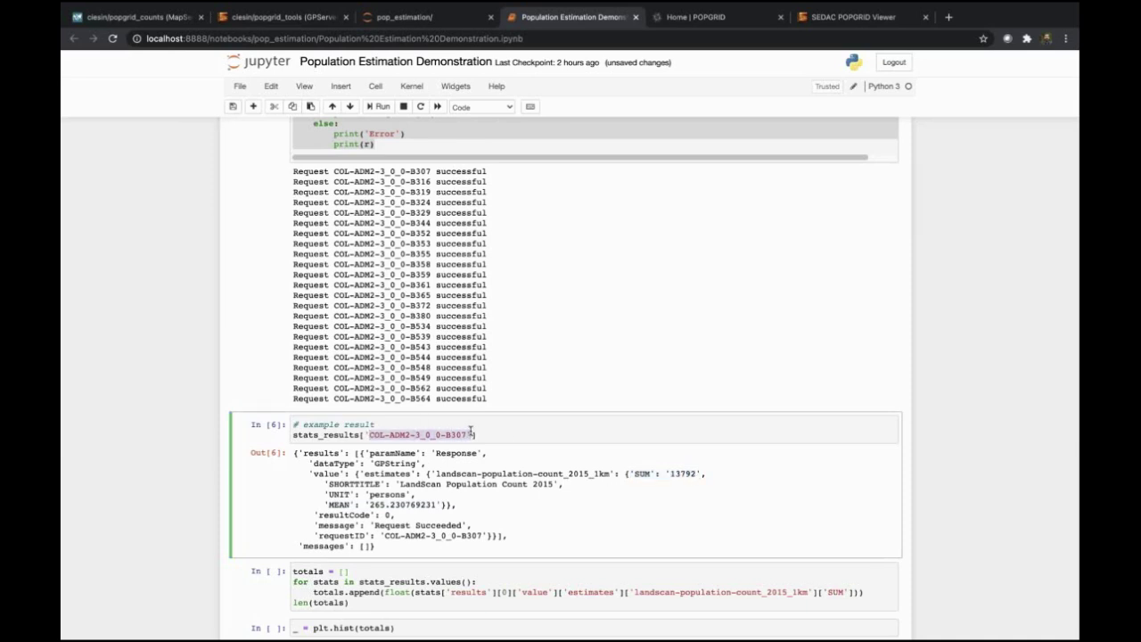
{"action": "left_click", "coordinate": [698, 473]}
{"action": "left_click_drag", "start_coordinate": [693, 474], "coordinate": [670, 474]}
Run the cell that collects each polygon's population sum into the totals list, and highlight the SUM key in the example output
{"action": "scroll", "coordinate": [659, 470], "scroll_direction": "down", "scroll_amount": 1}
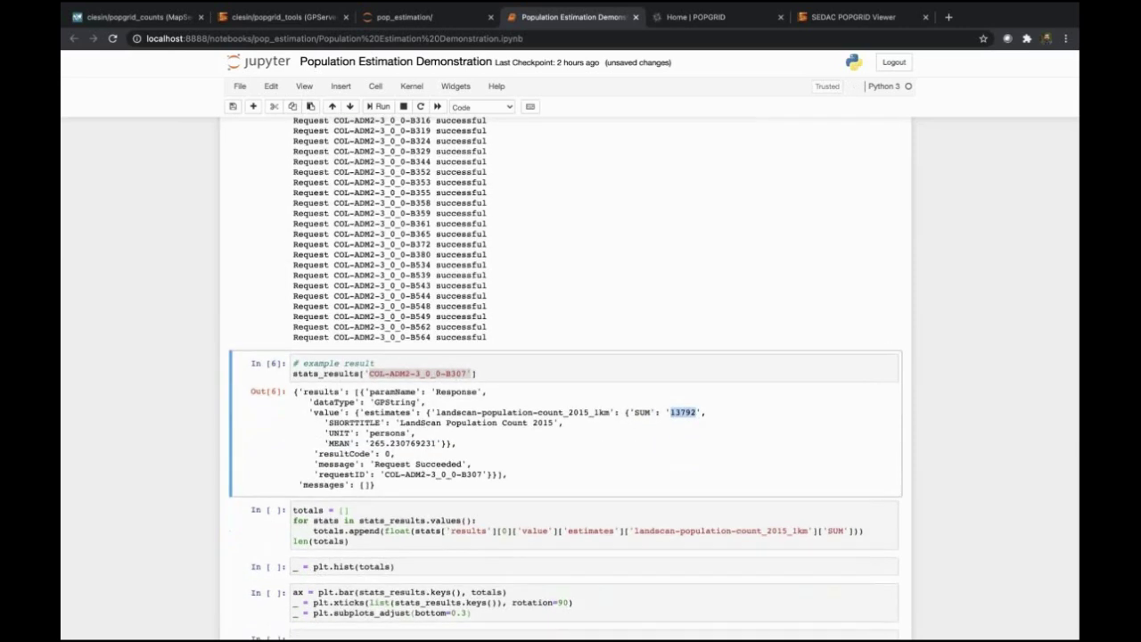
{"action": "scroll", "coordinate": [357, 463], "scroll_direction": "down", "scroll_amount": 1}
{"action": "left_click", "coordinate": [359, 448]}
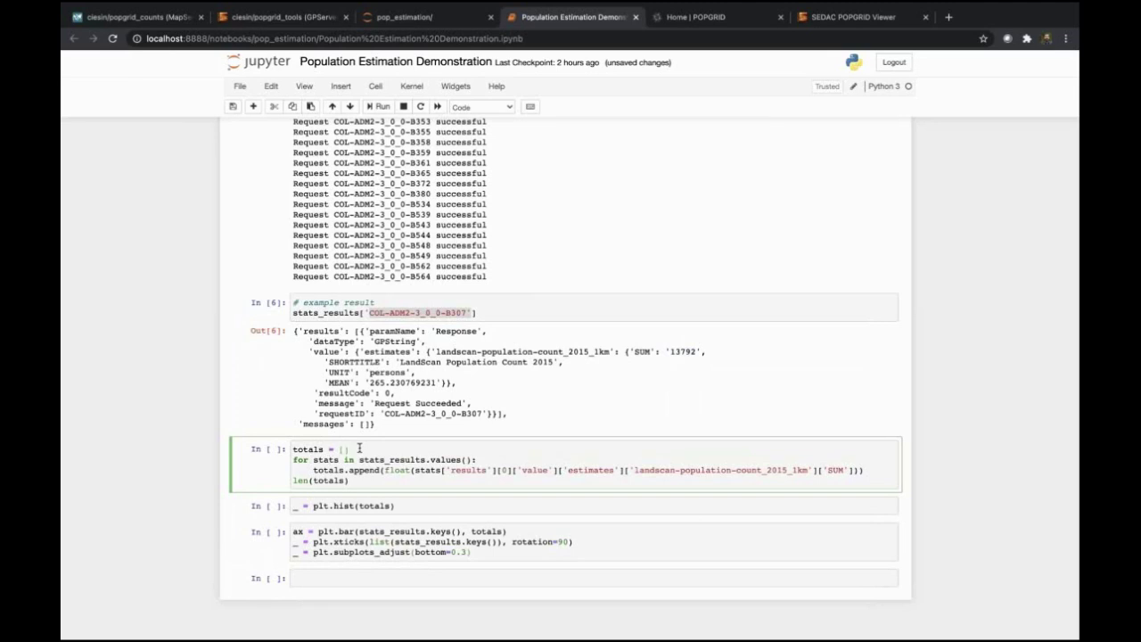
{"action": "key", "text": "shift+Return"}
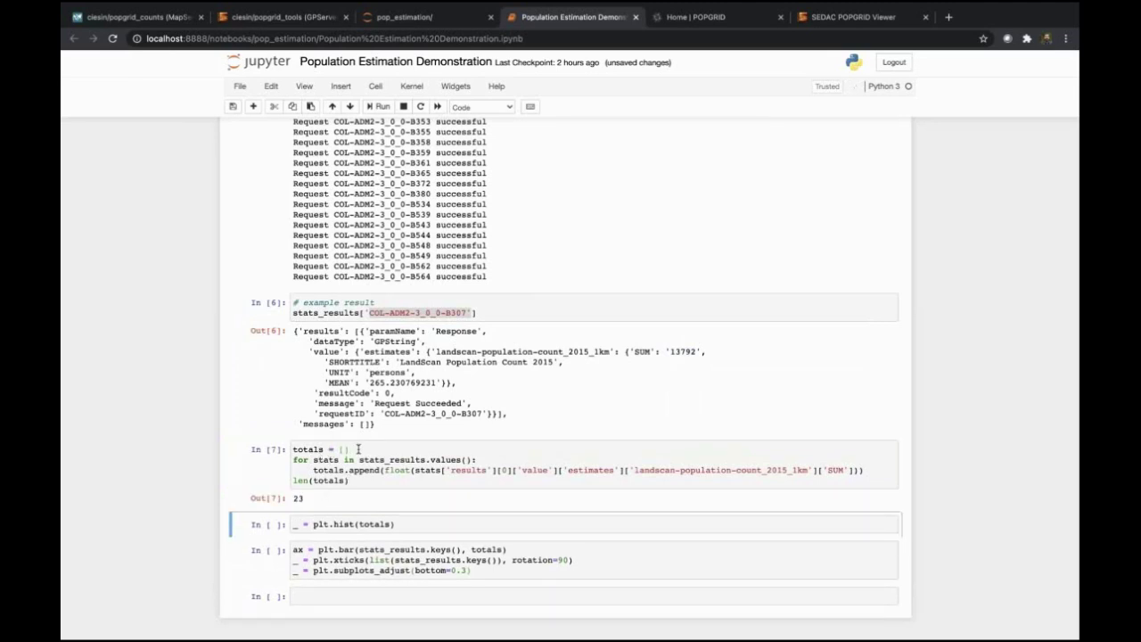
{"action": "left_click_drag", "start_coordinate": [631, 351], "coordinate": [658, 351]}
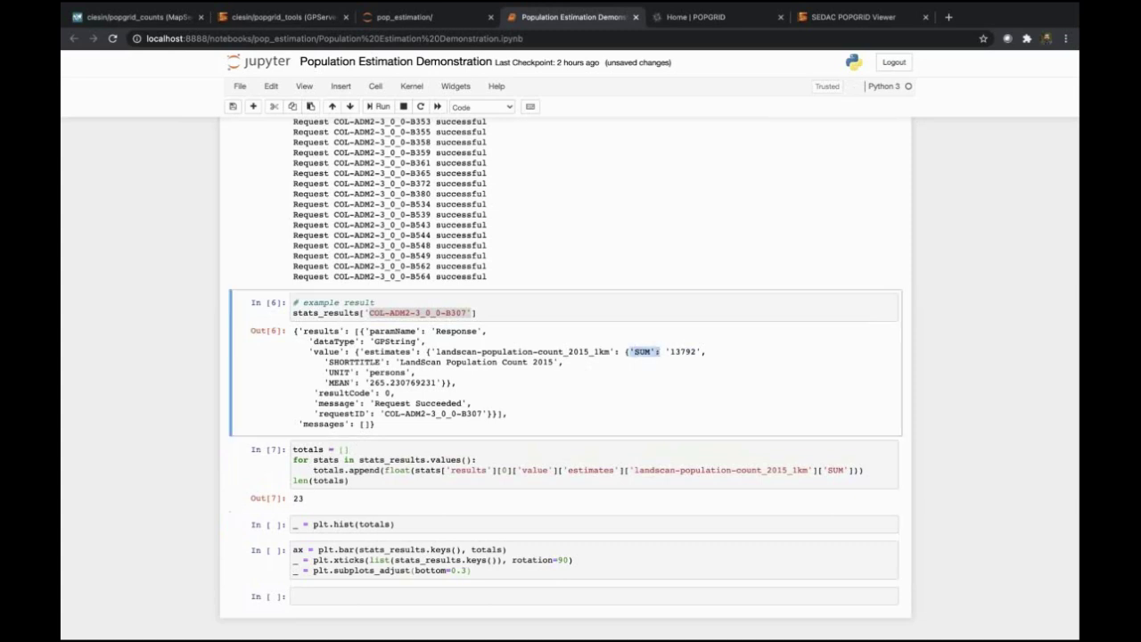
{"action": "scroll", "coordinate": [399, 411], "scroll_direction": "down", "scroll_amount": 1}
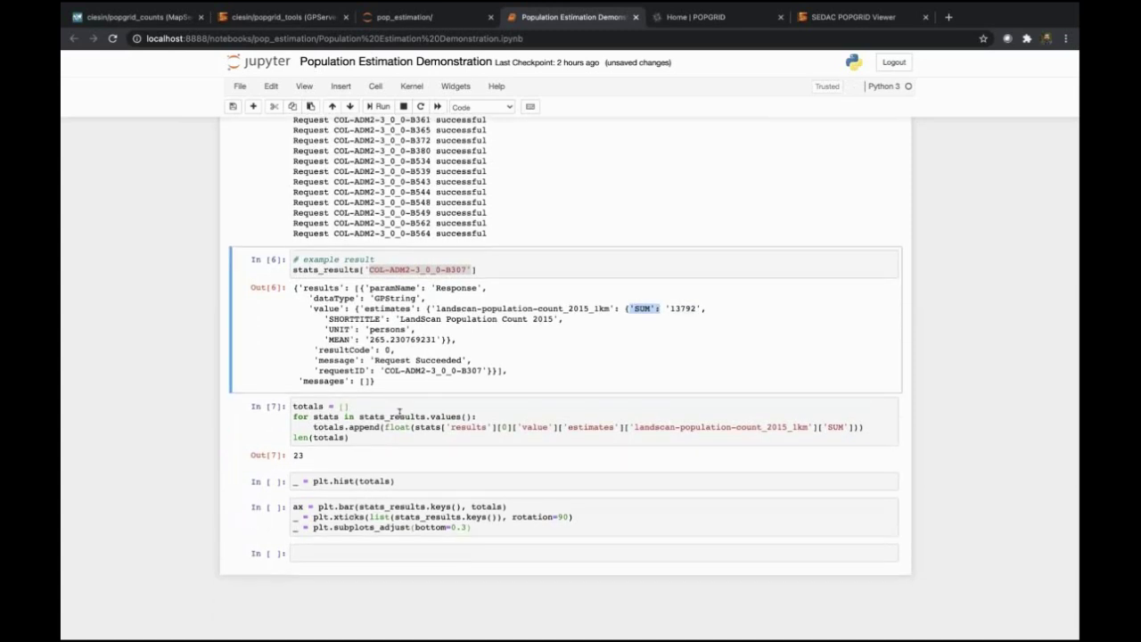
Run the plt.hist(totals) cell to plot a histogram of the totals, and stop the figure's interactive mode
{"action": "left_click", "coordinate": [423, 481]}
{"action": "key", "text": "shift+Return"}
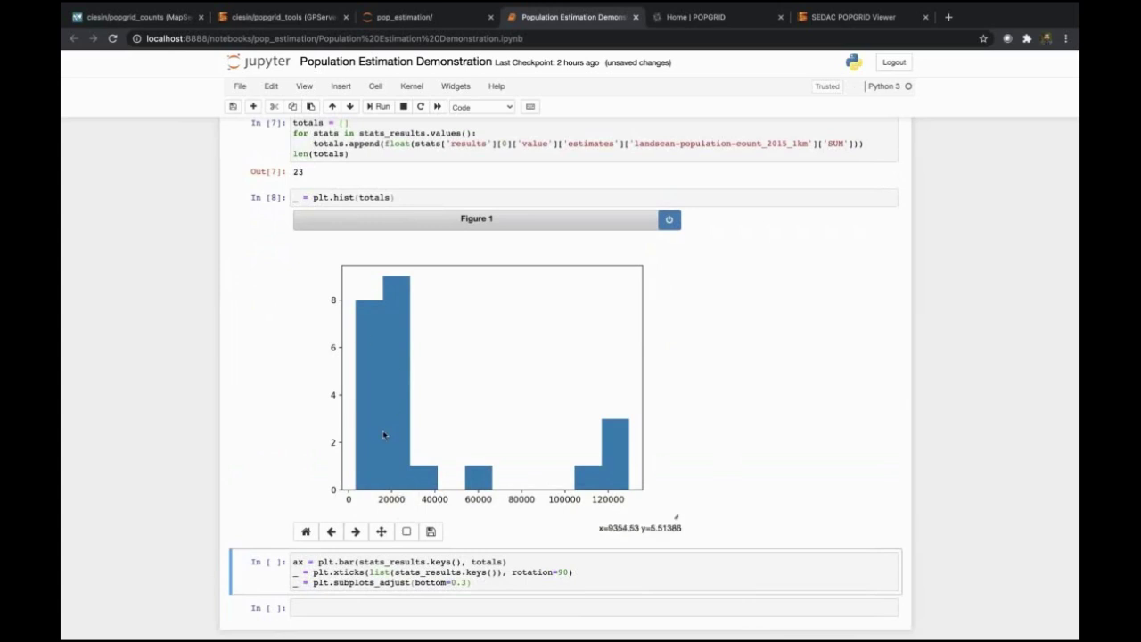
{"action": "left_click", "coordinate": [675, 231]}
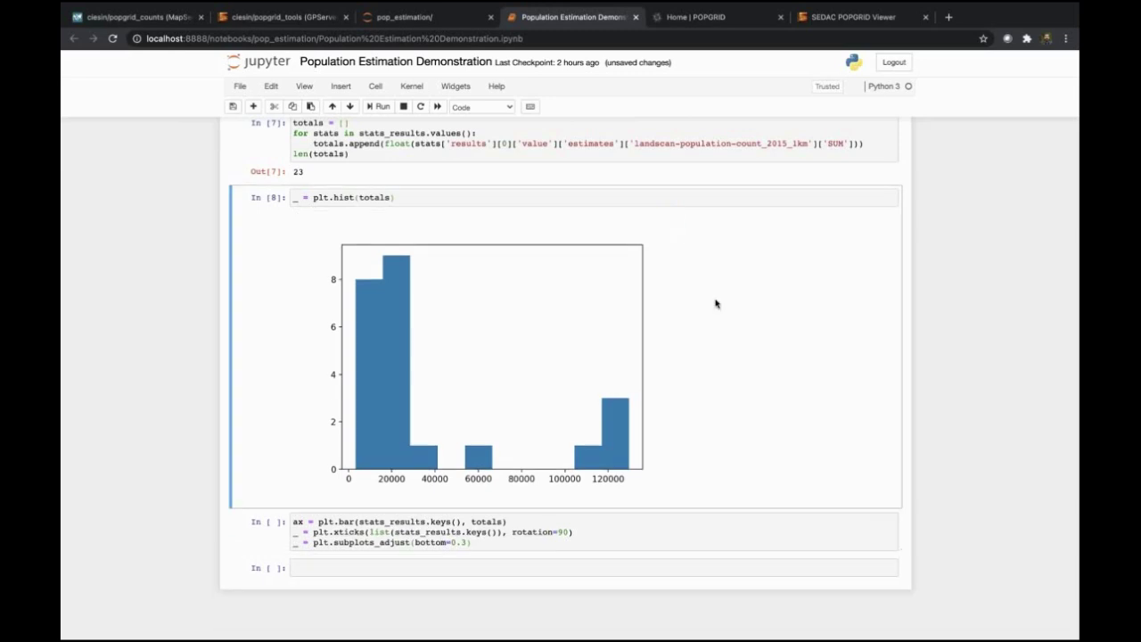
Run the plt.bar cell to chart totals by shape ID, enlarge the figure until the full labels fit, and stop its interactive mode
{"action": "left_click", "coordinate": [516, 524]}
{"action": "key", "text": "shift+Return"}
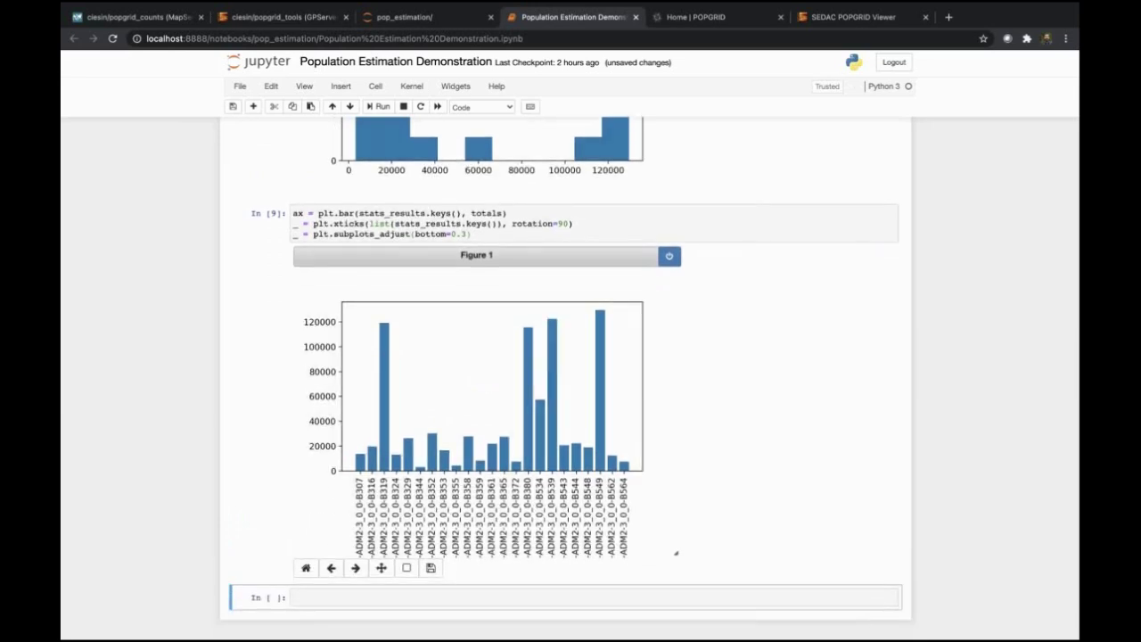
{"action": "left_click_drag", "start_coordinate": [675, 550], "coordinate": [751, 619]}
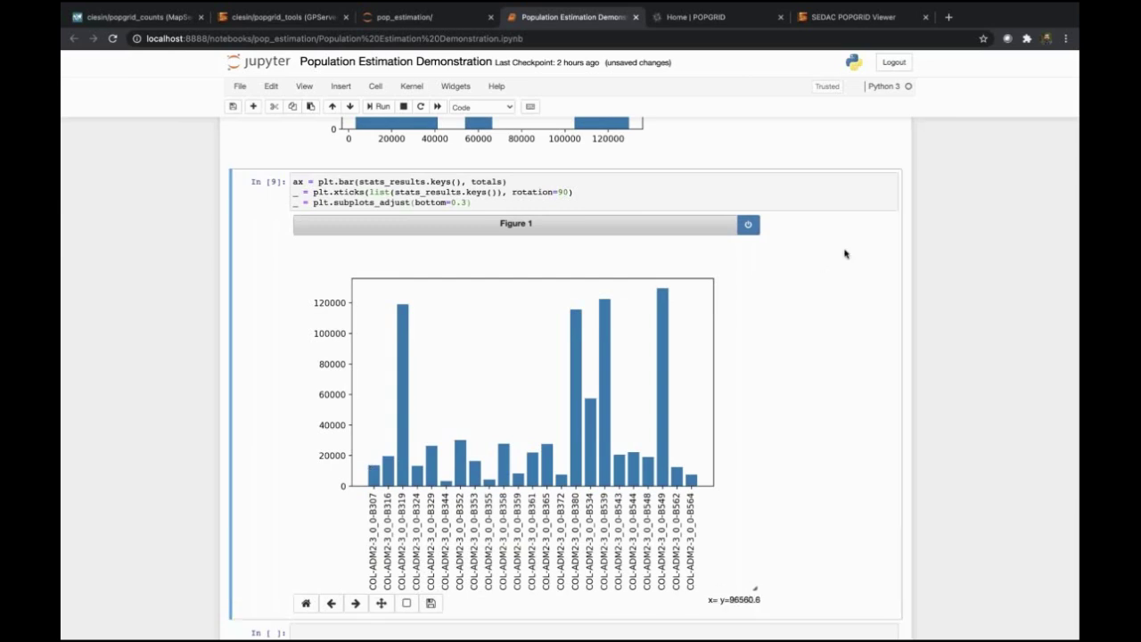
{"action": "left_click", "coordinate": [748, 224]}
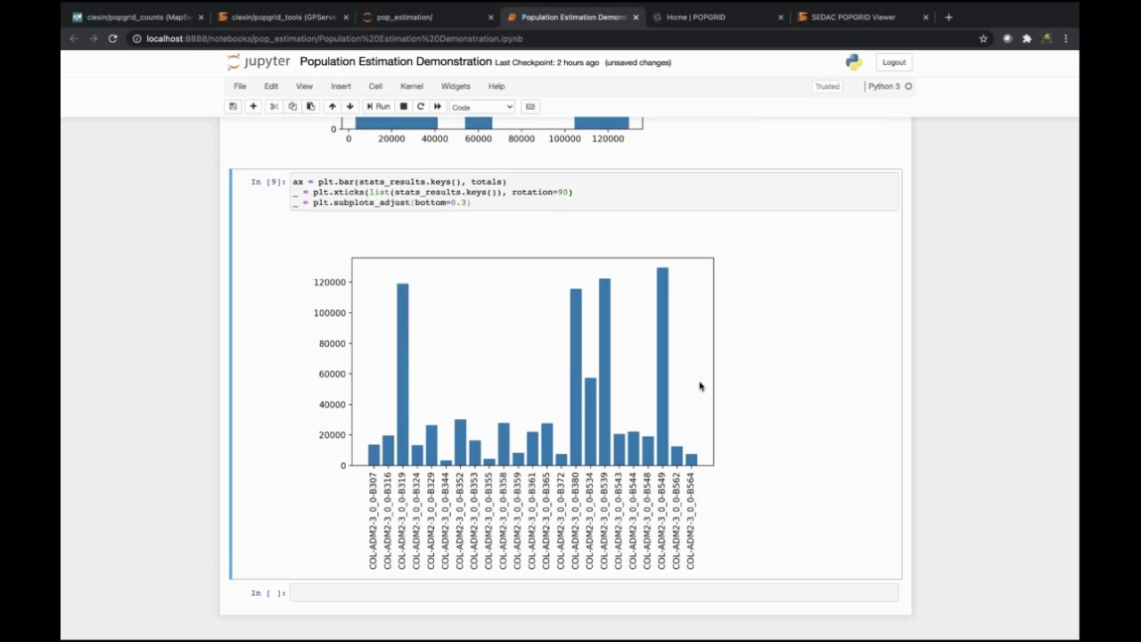
Look back over the notebook from the bar chart through the results and request code to the introduction
{"action": "scroll", "coordinate": [700, 386], "scroll_direction": "down", "scroll_amount": 1}
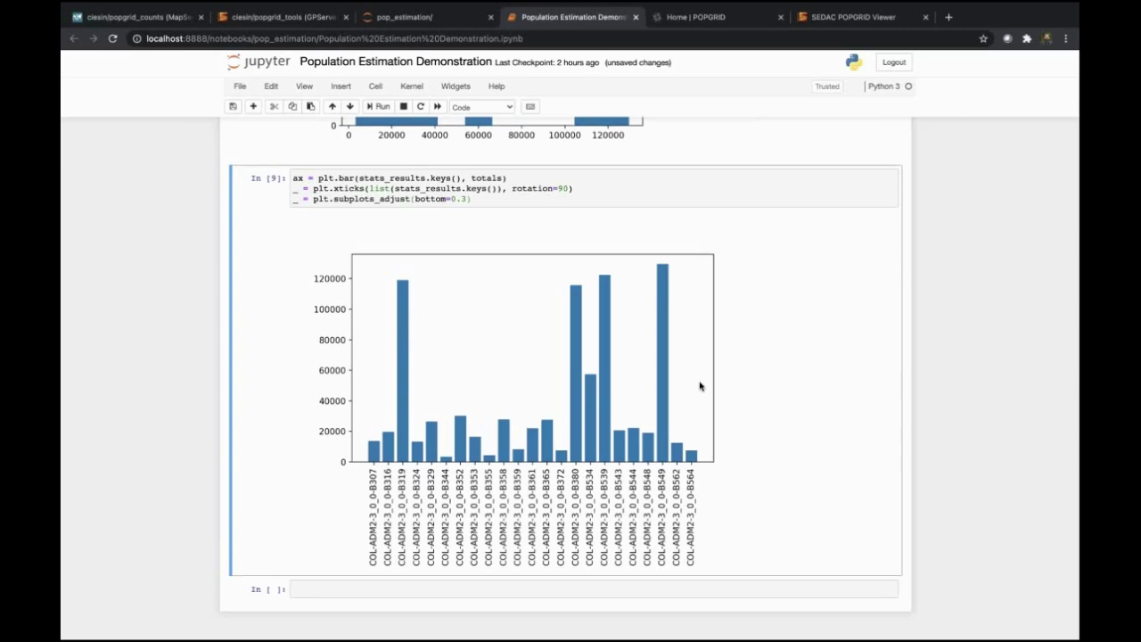
{"action": "scroll", "coordinate": [699, 386], "scroll_direction": "up", "scroll_amount": 5}
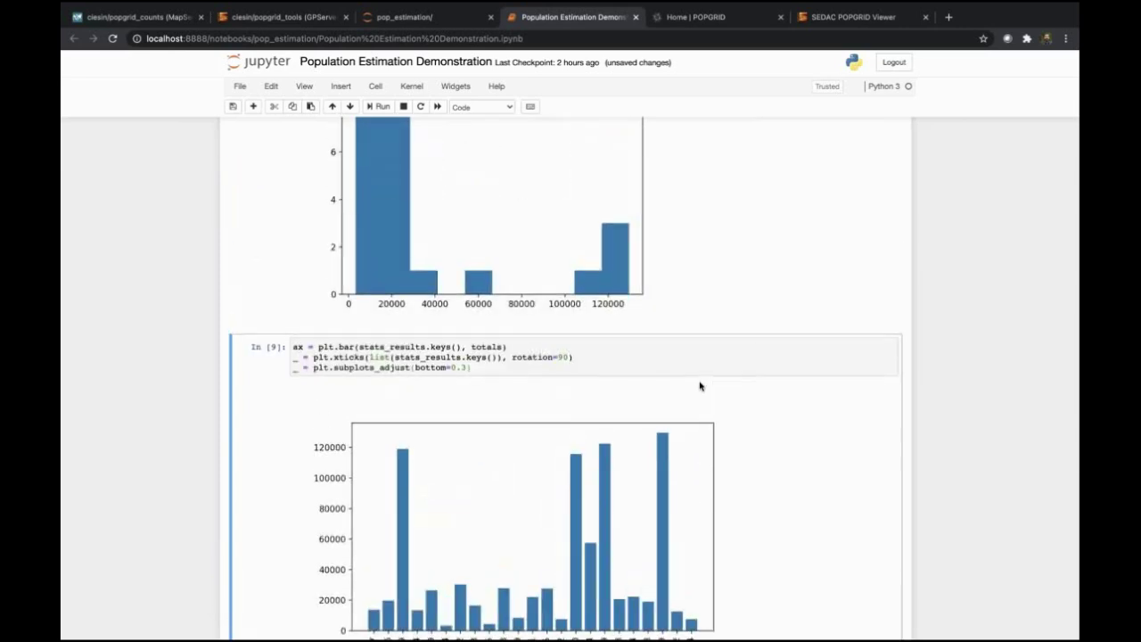
{"action": "scroll", "coordinate": [699, 386], "scroll_direction": "up", "scroll_amount": 3}
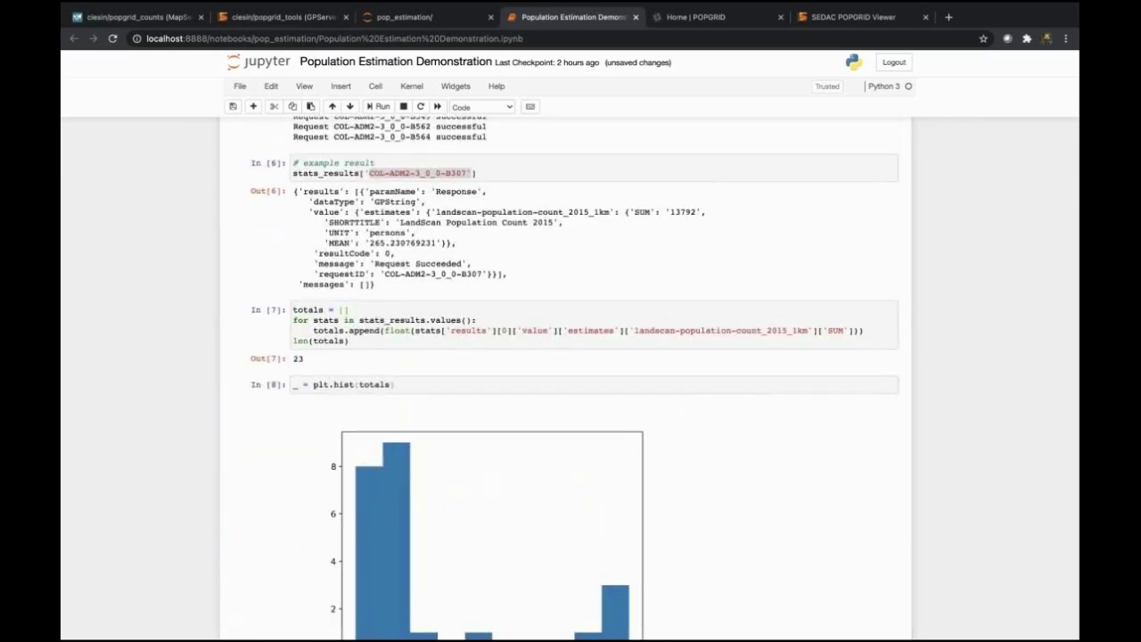
{"action": "scroll", "coordinate": [700, 386], "scroll_direction": "up", "scroll_amount": 15}
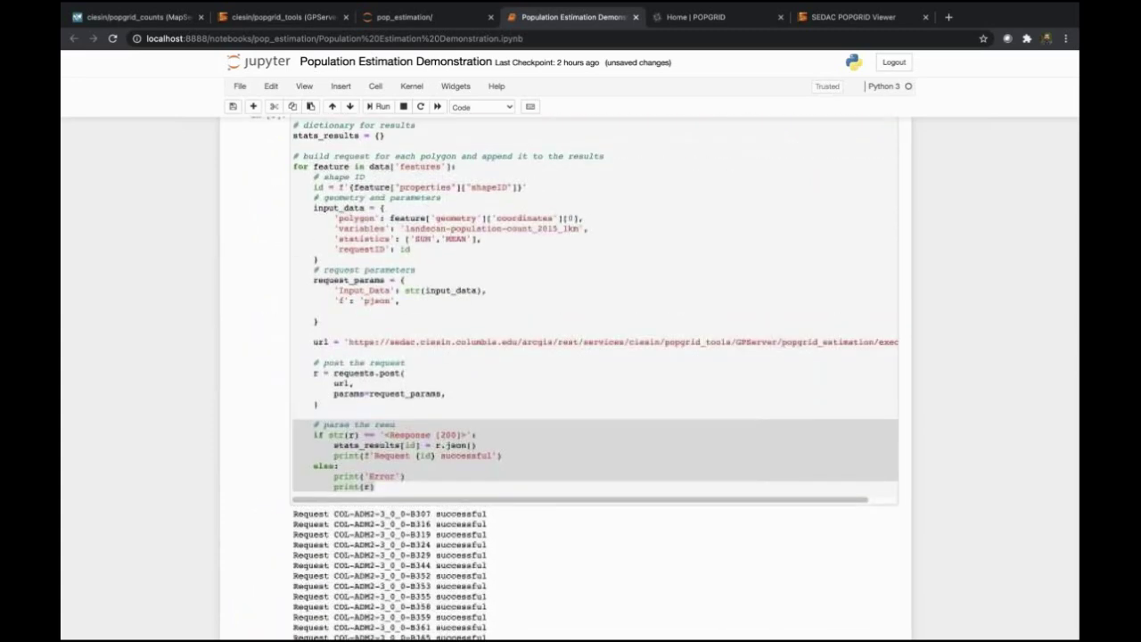
{"action": "scroll", "coordinate": [571, 383], "scroll_direction": "up", "scroll_amount": 1}
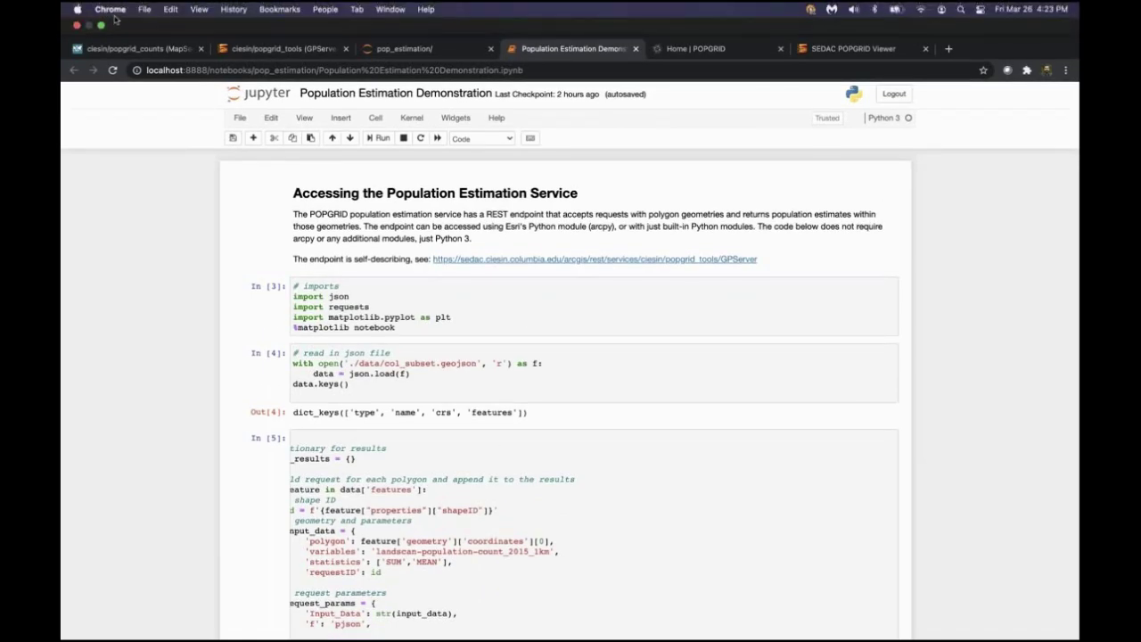
Take the browser window out of full screen and switch to the slide show, advancing to the slide "G. Application Areas for Population Grids"
{"action": "left_click", "coordinate": [102, 27]}
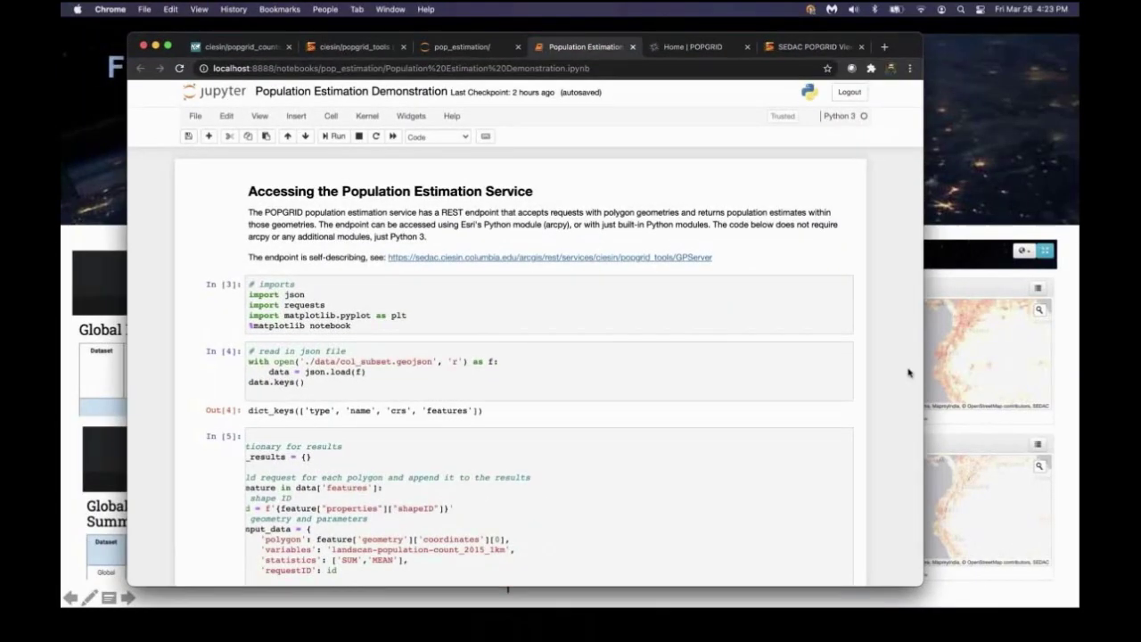
{"action": "key", "text": "super+Tab"}
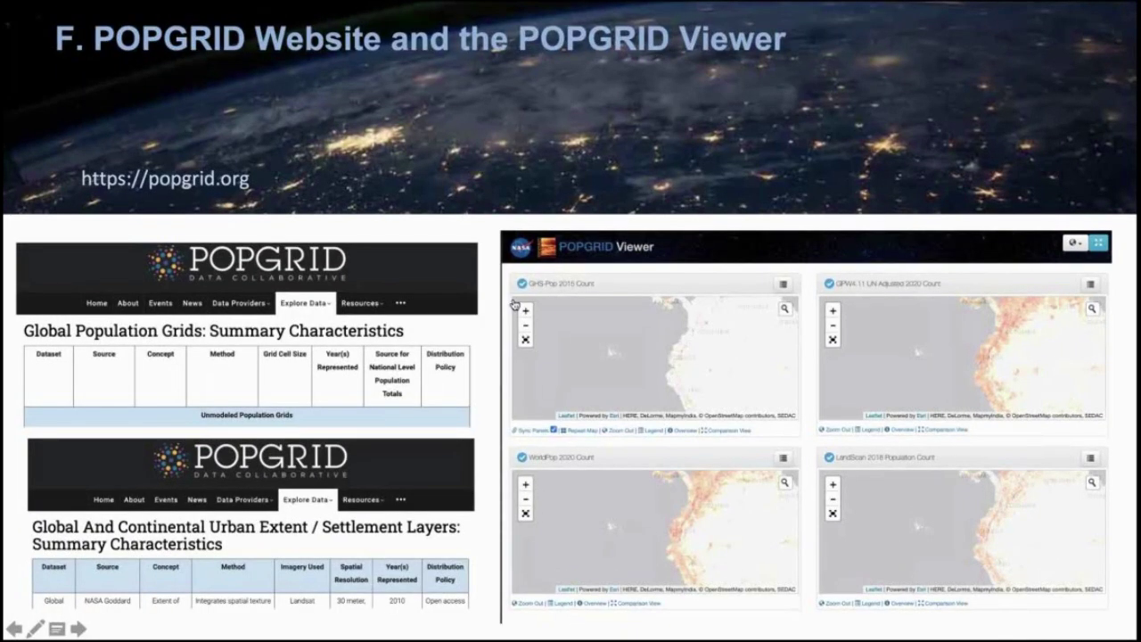
{"action": "key", "text": "Right"}
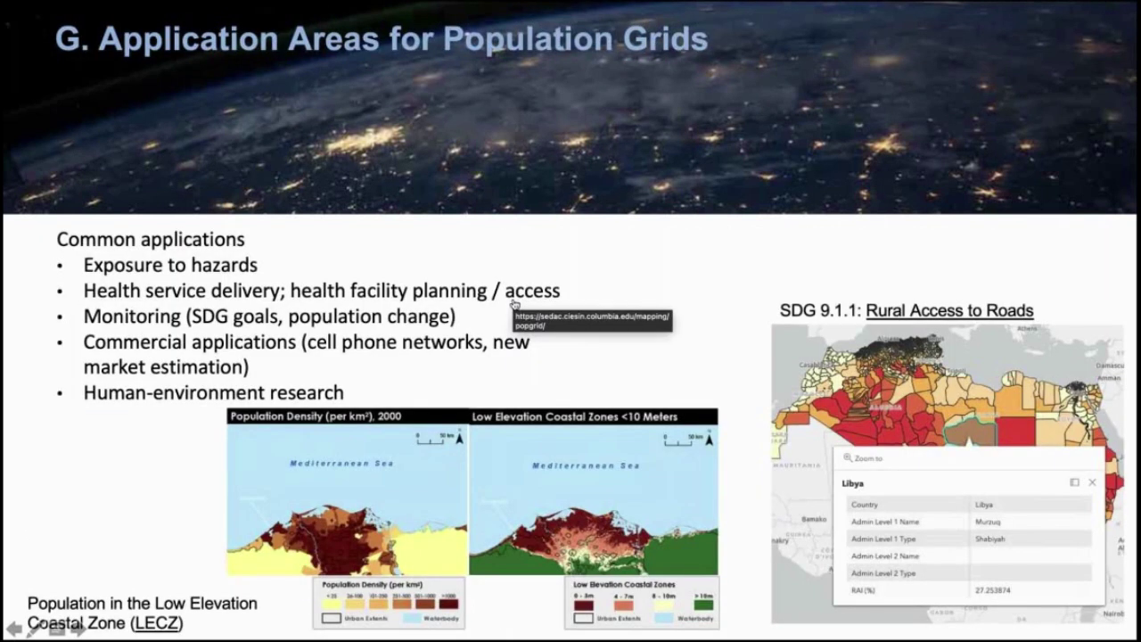